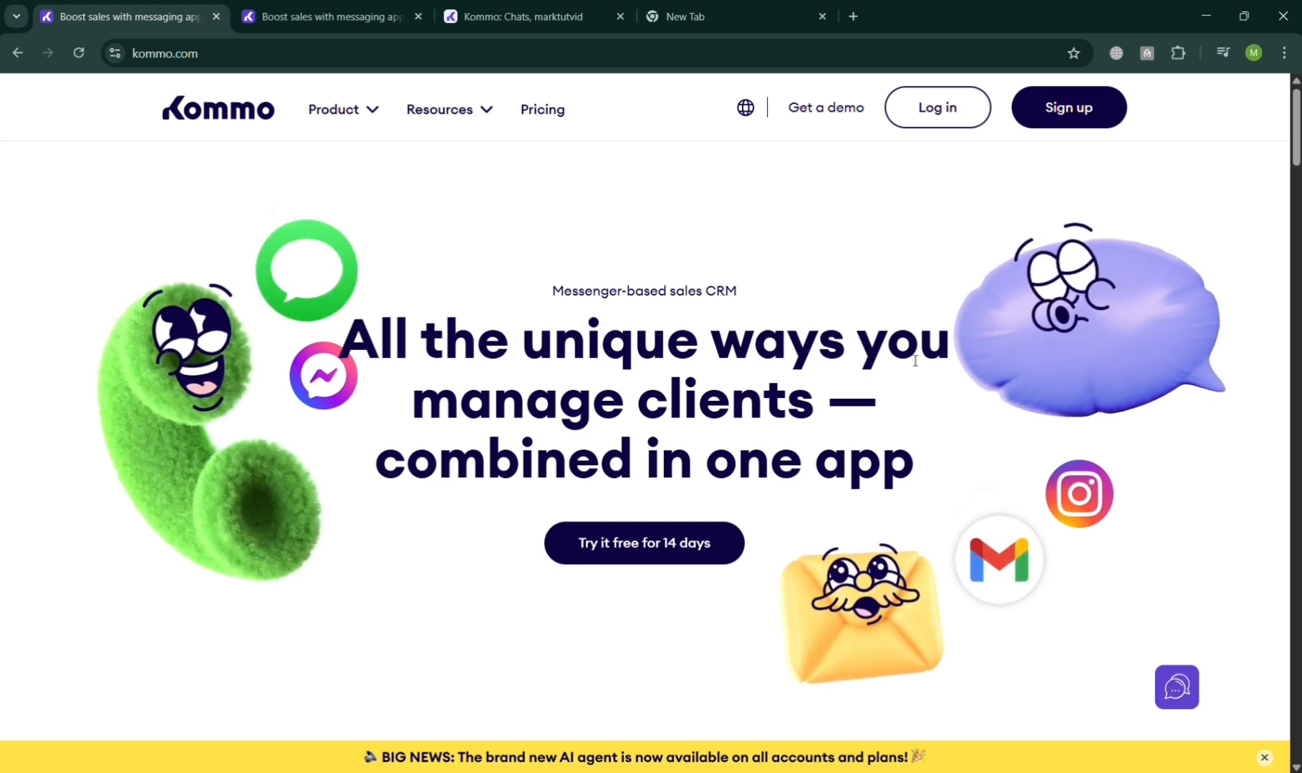
Look through the Kommo homepage, covering its features, pricing plans, customer stories and footer links, and return to the beginning.
{"action": "scroll", "coordinate": [858, 346], "scroll_direction": "down", "scroll_amount": 2}
{"action": "scroll", "coordinate": [859, 346], "scroll_direction": "down", "scroll_amount": 6}
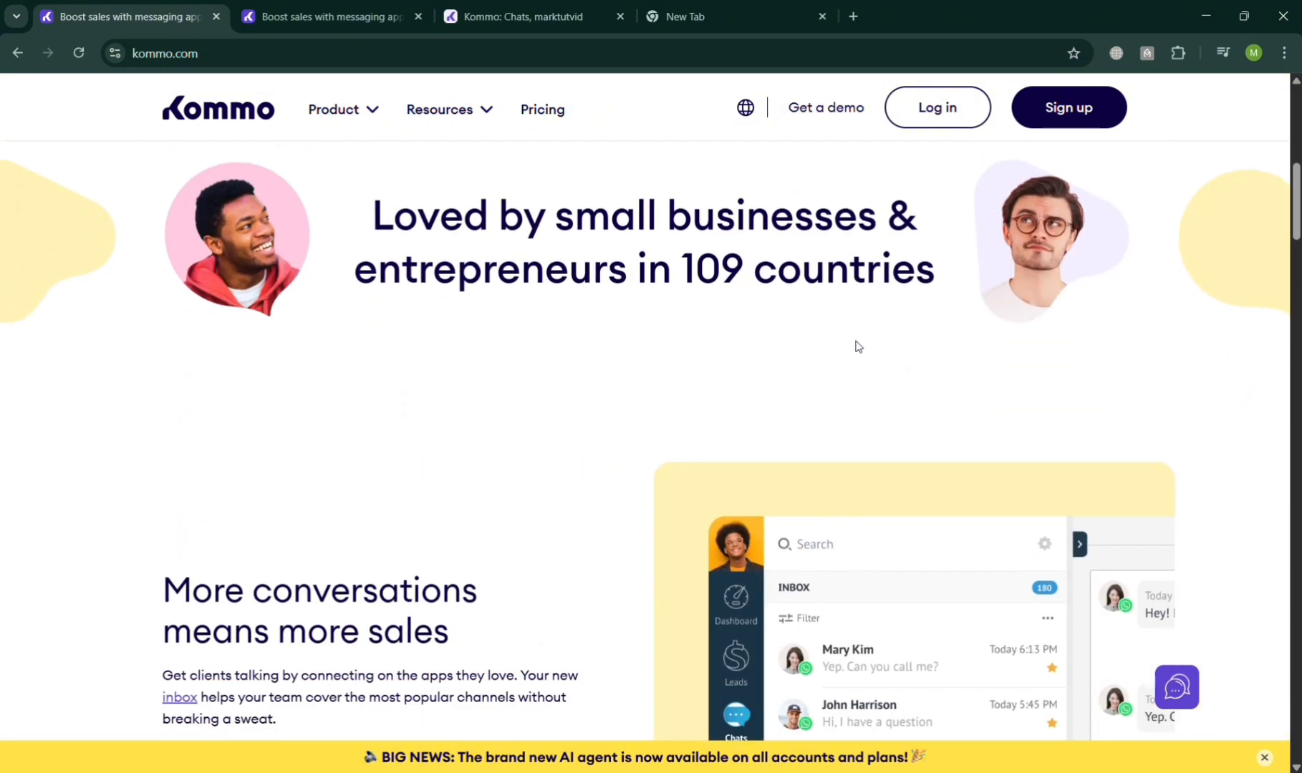
{"action": "scroll", "coordinate": [859, 347], "scroll_direction": "down", "scroll_amount": 2}
{"action": "scroll", "coordinate": [854, 346], "scroll_direction": "down", "scroll_amount": 2}
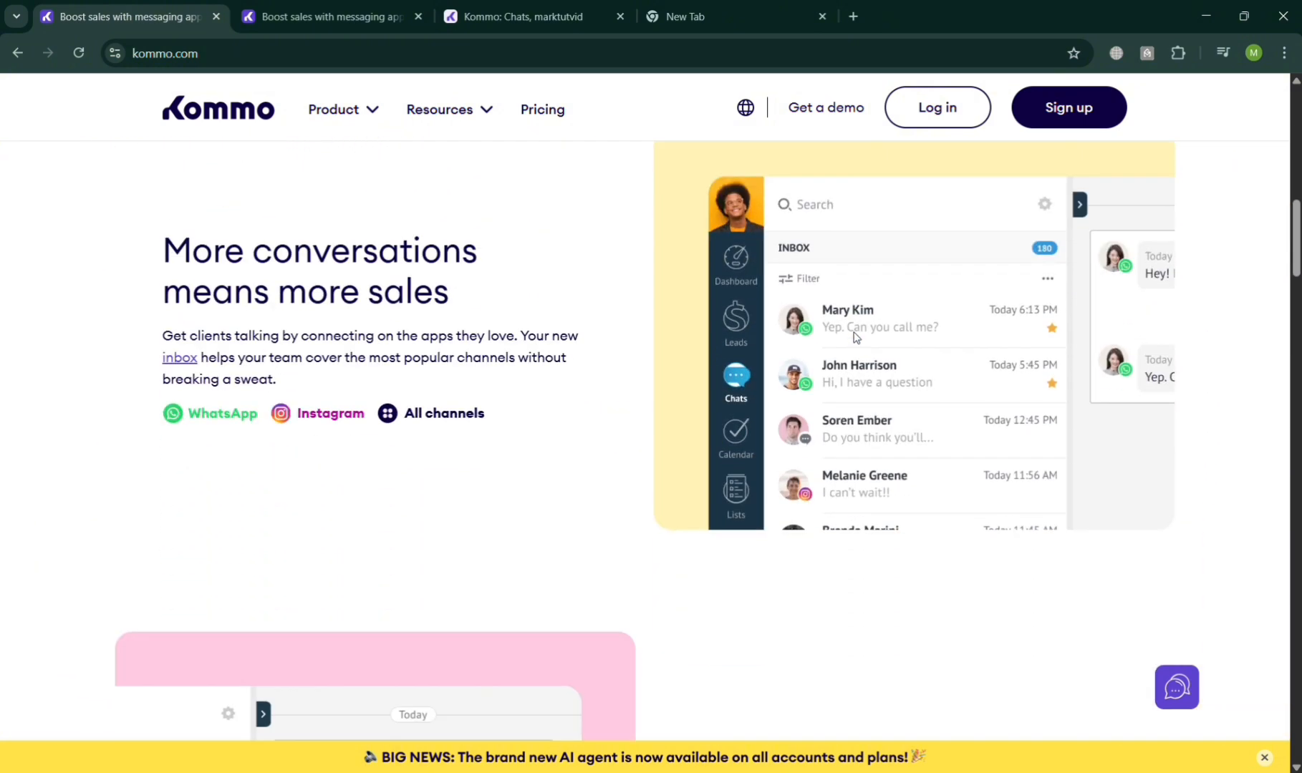
{"action": "scroll", "coordinate": [857, 338], "scroll_direction": "down", "scroll_amount": 3}
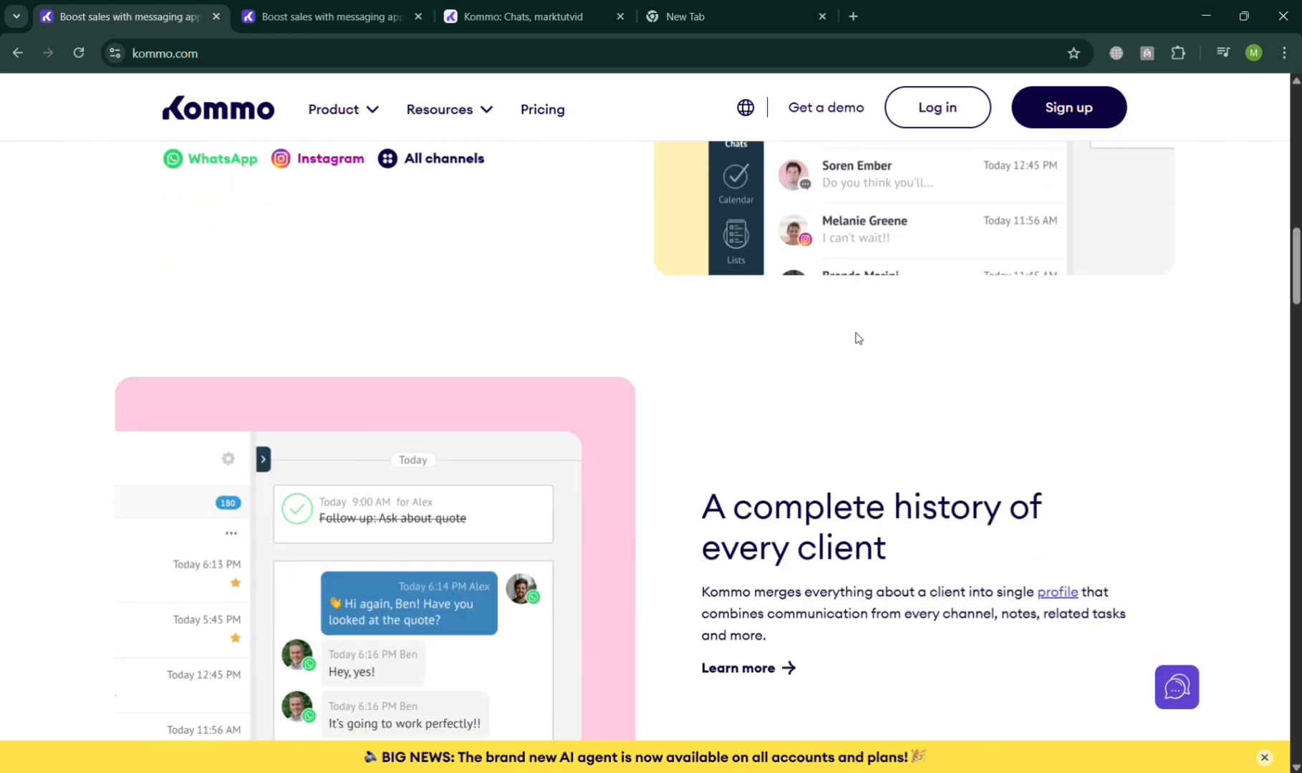
{"action": "scroll", "coordinate": [857, 335], "scroll_direction": "down", "scroll_amount": 3}
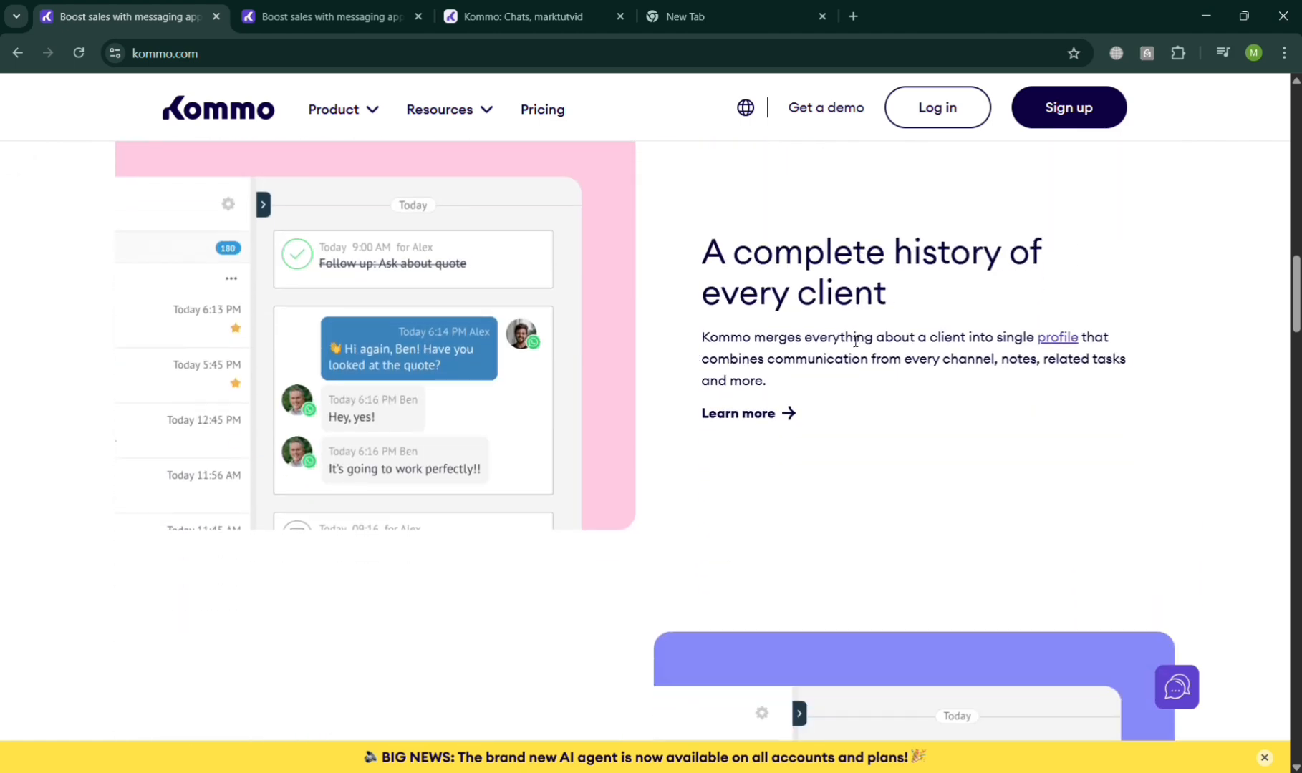
{"action": "scroll", "coordinate": [845, 341], "scroll_direction": "down", "scroll_amount": 12}
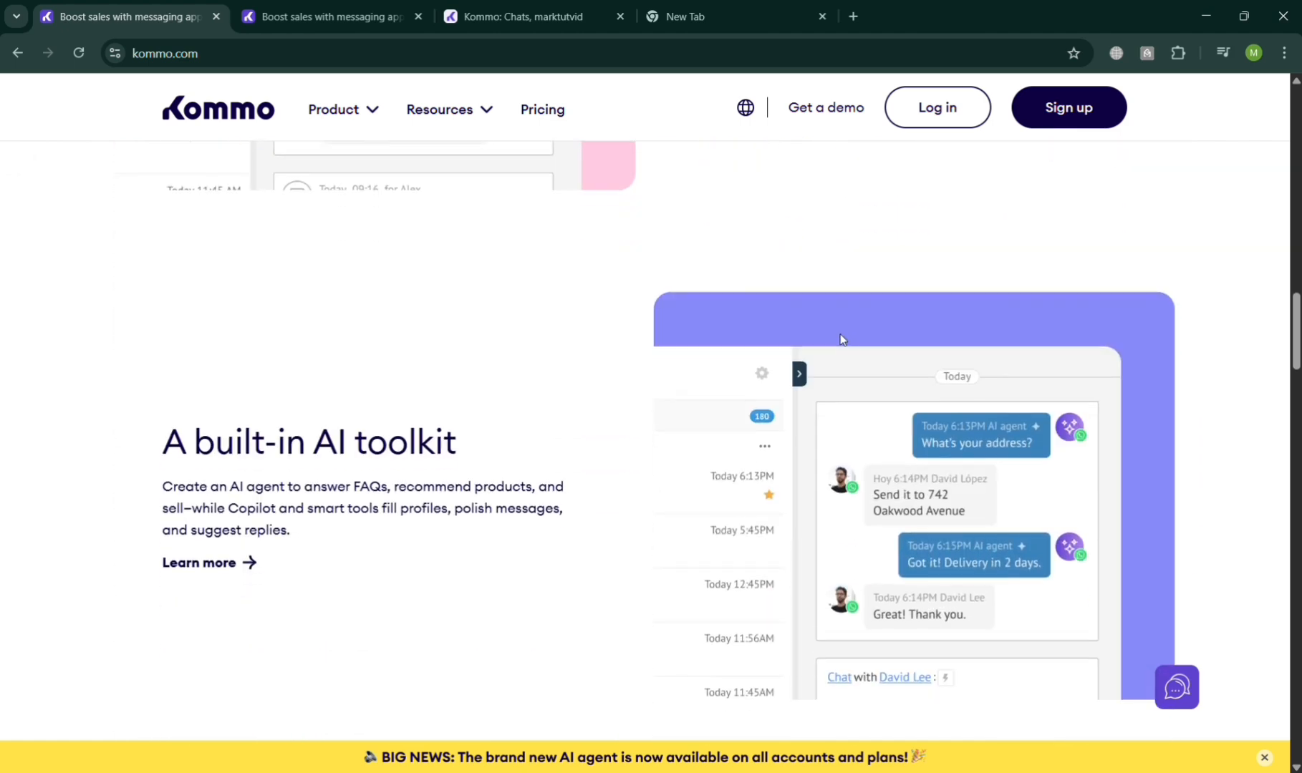
{"action": "scroll", "coordinate": [843, 340], "scroll_direction": "down", "scroll_amount": 16}
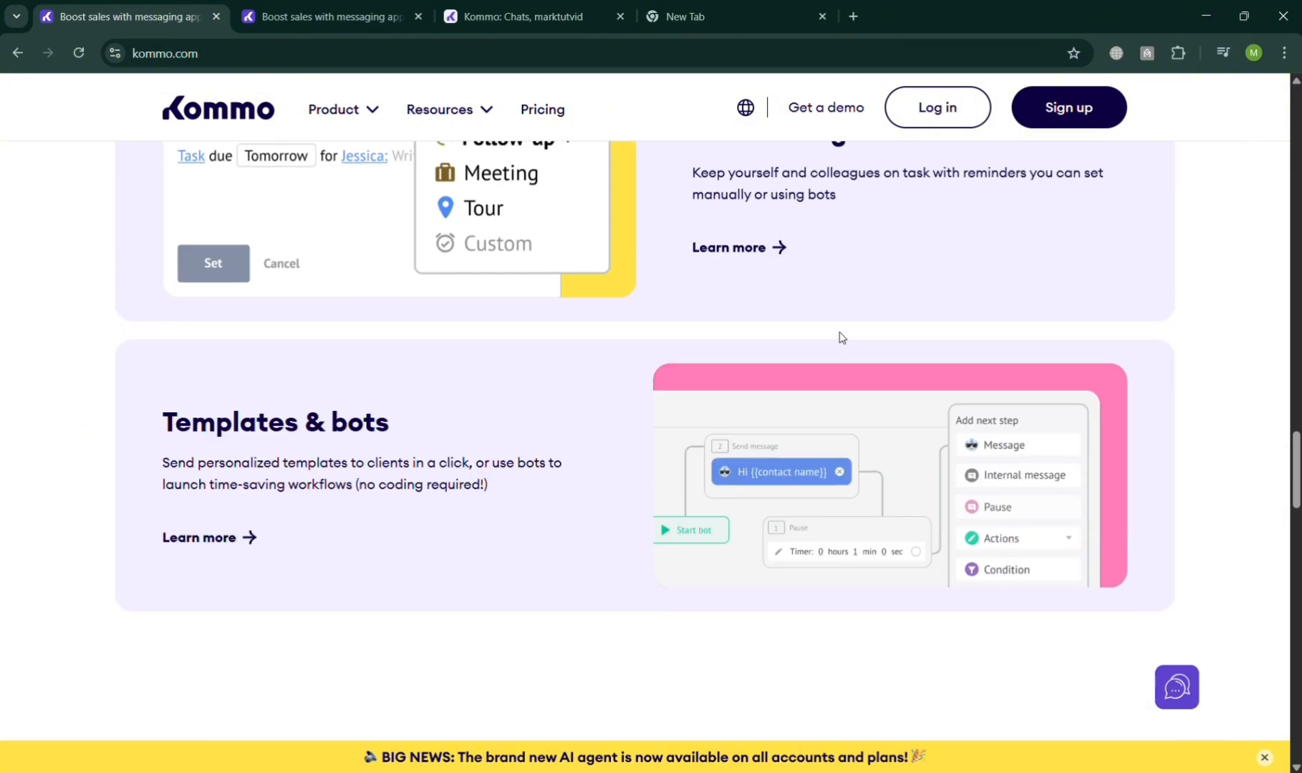
{"action": "scroll", "coordinate": [842, 339], "scroll_direction": "down", "scroll_amount": 13}
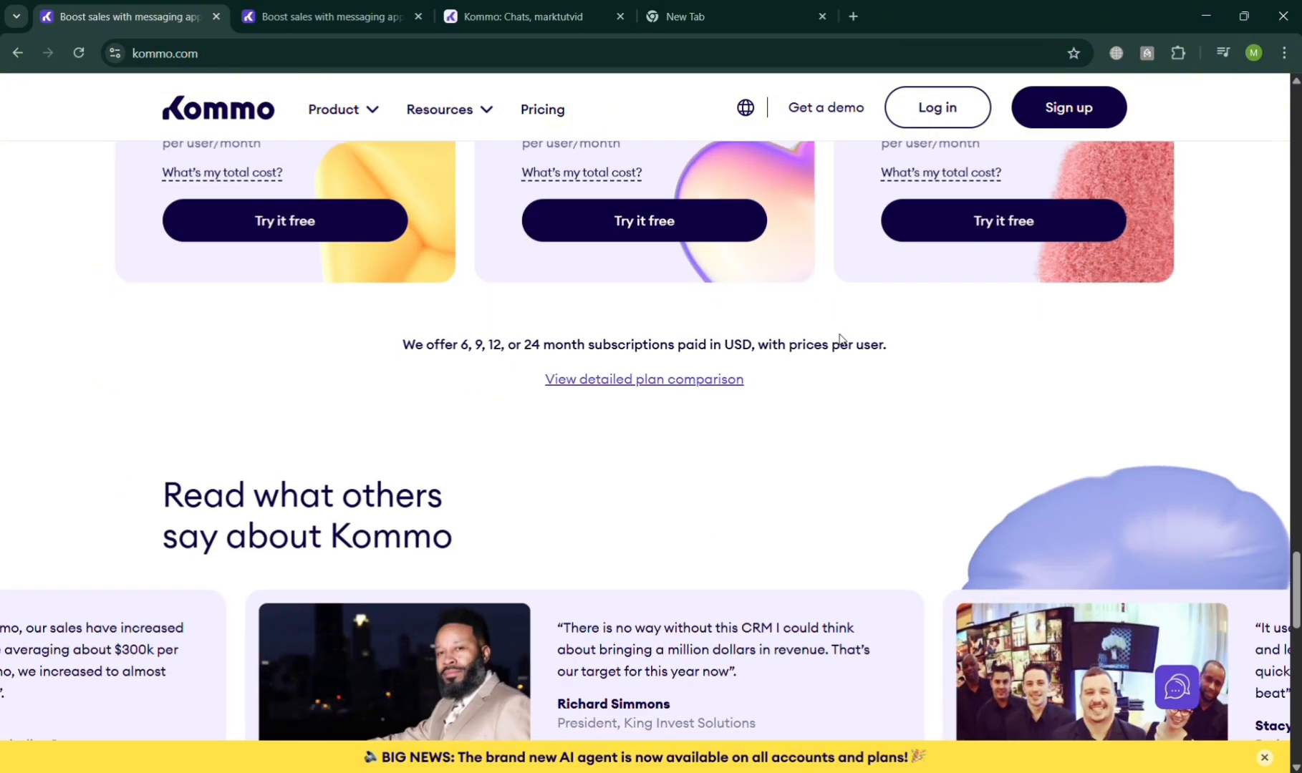
{"action": "scroll", "coordinate": [839, 333], "scroll_direction": "down", "scroll_amount": 10}
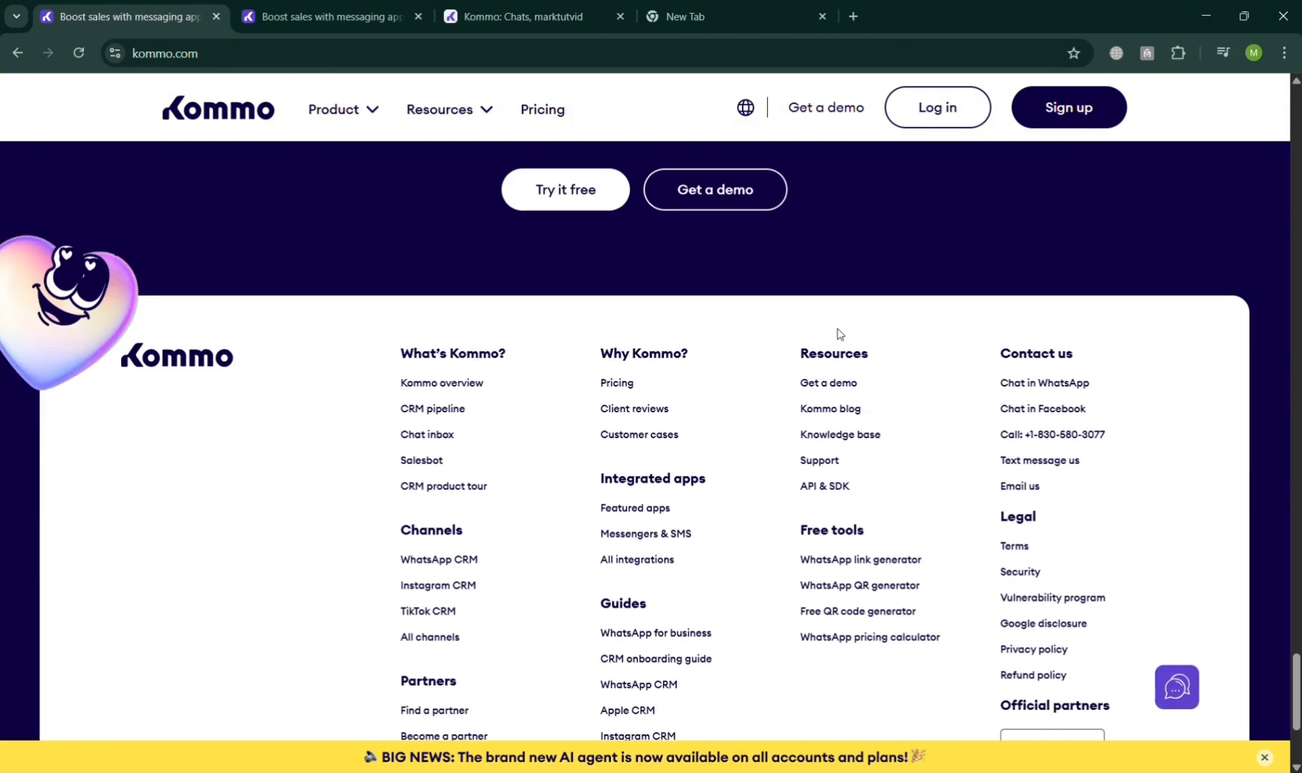
{"action": "scroll", "coordinate": [839, 331], "scroll_direction": "up", "scroll_amount": 20}
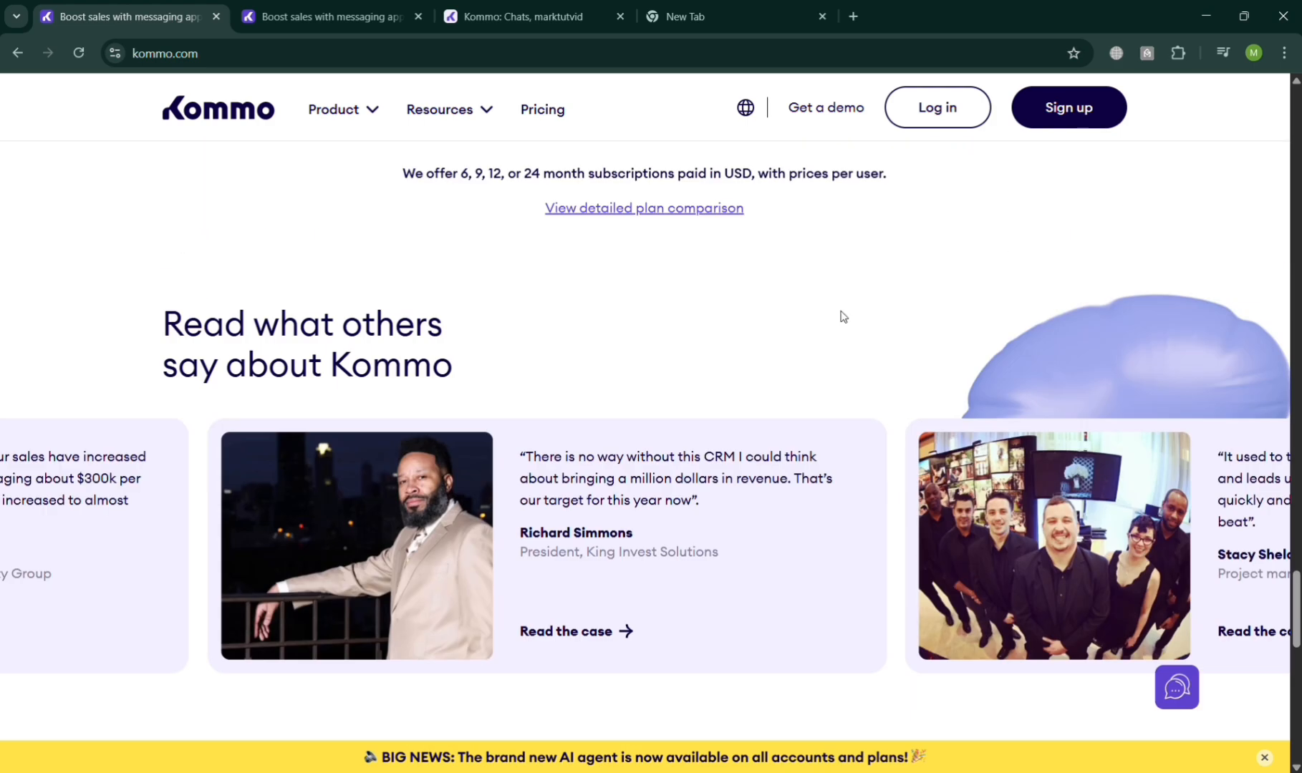
{"action": "scroll", "coordinate": [842, 316], "scroll_direction": "up", "scroll_amount": 10}
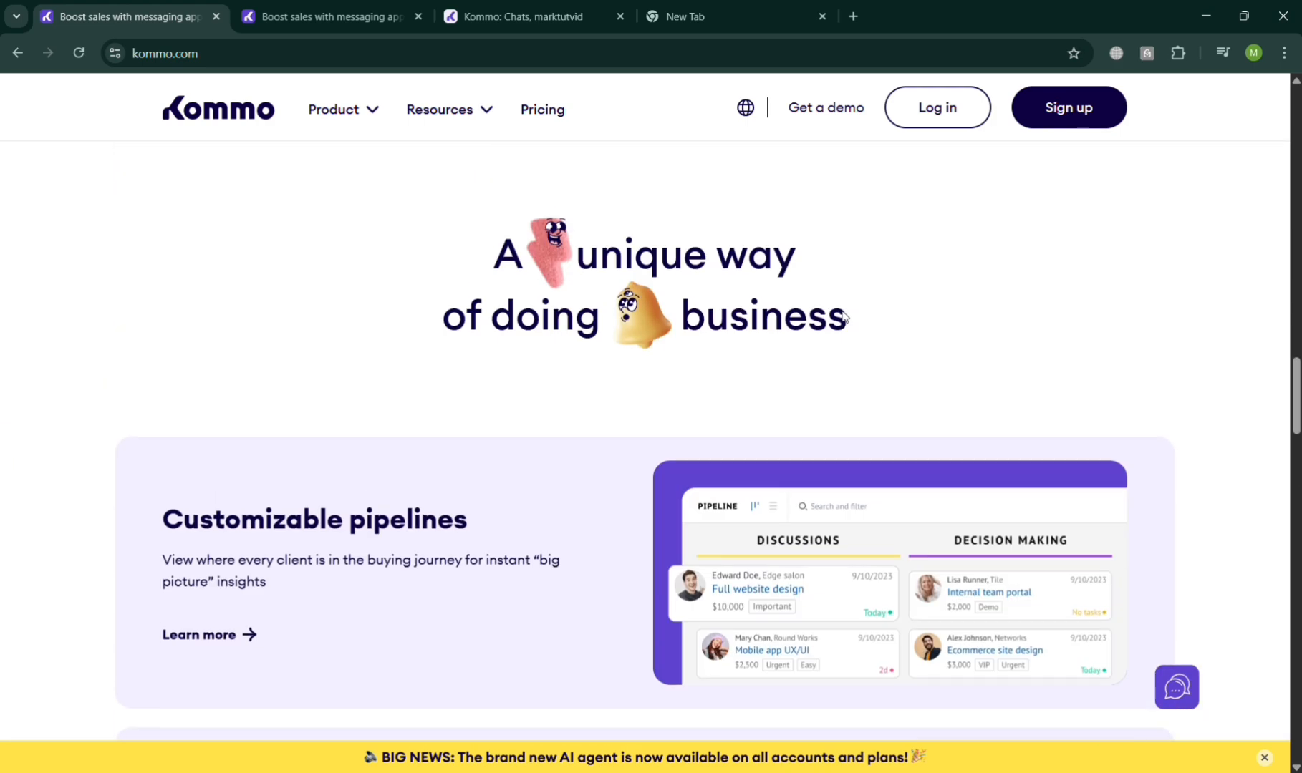
{"action": "scroll", "coordinate": [845, 317], "scroll_direction": "down", "scroll_amount": 5}
{"action": "scroll", "coordinate": [848, 317], "scroll_direction": "up", "scroll_amount": 3}
{"action": "scroll", "coordinate": [848, 318], "scroll_direction": "up", "scroll_amount": 10}
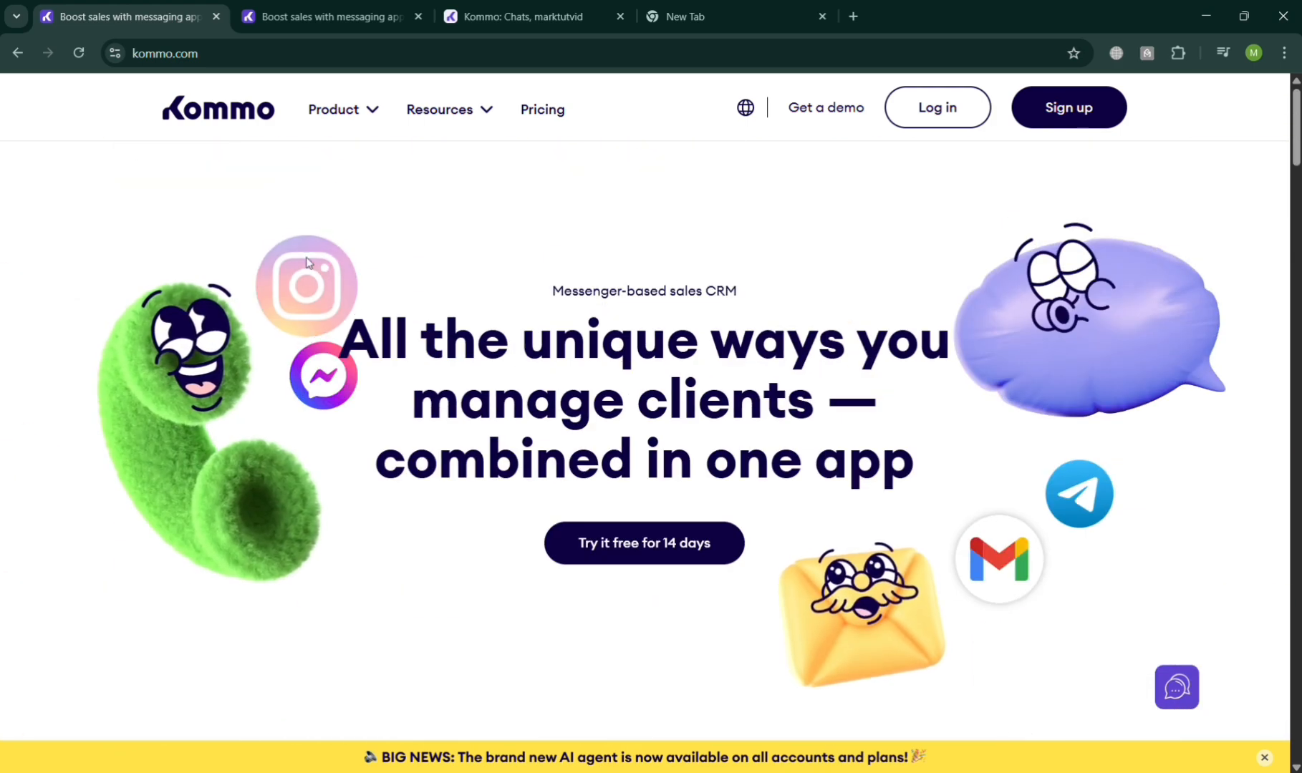
Preview the website's Product and Resources offerings and open the sign-up page for the 14-day trial.
{"action": "left_click", "coordinate": [367, 119]}
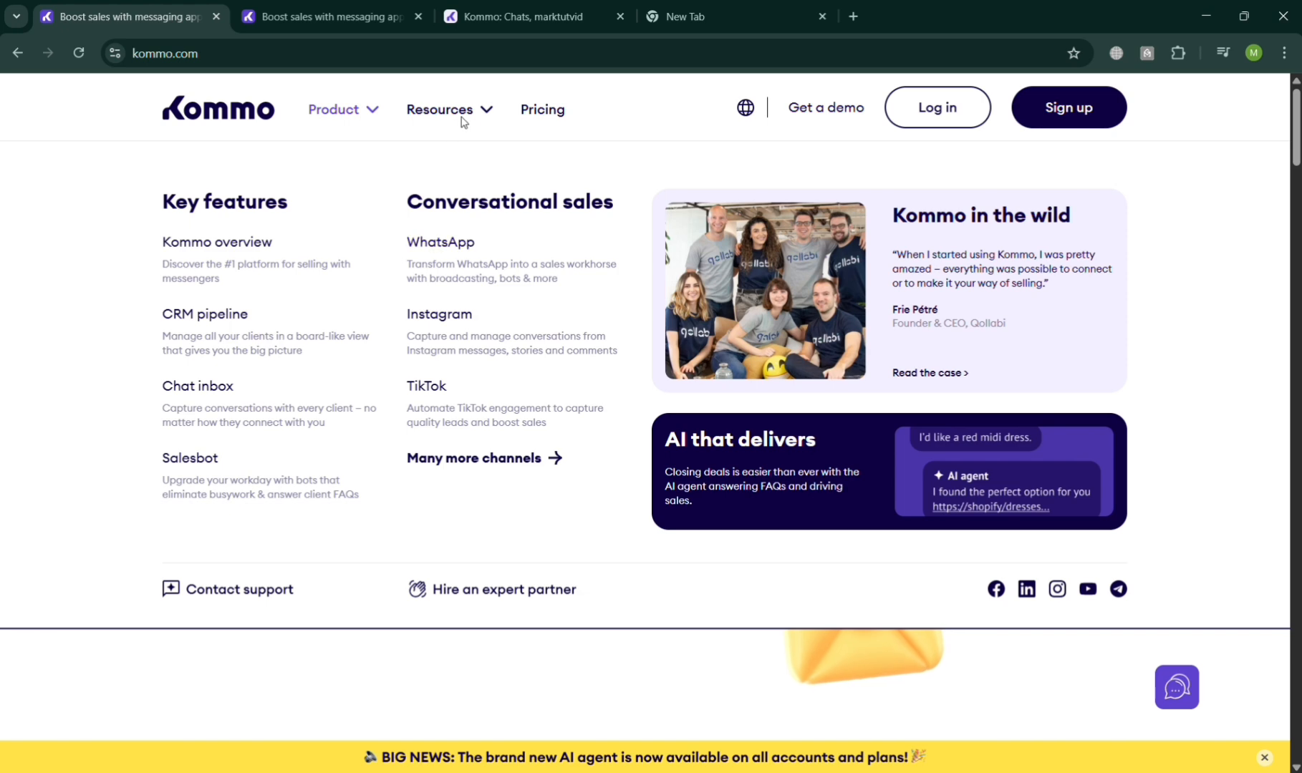
{"action": "mouse_move", "coordinate": [478, 111]}
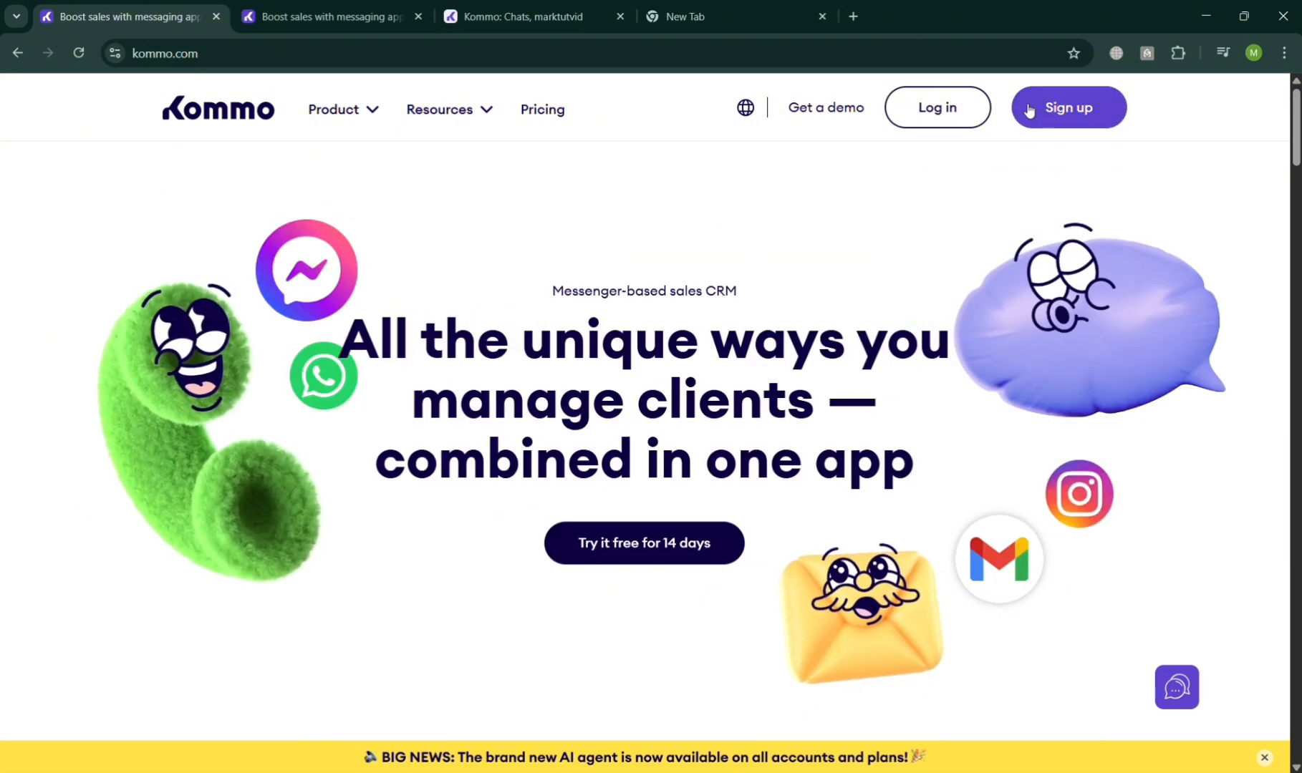
{"action": "left_click", "coordinate": [1028, 109]}
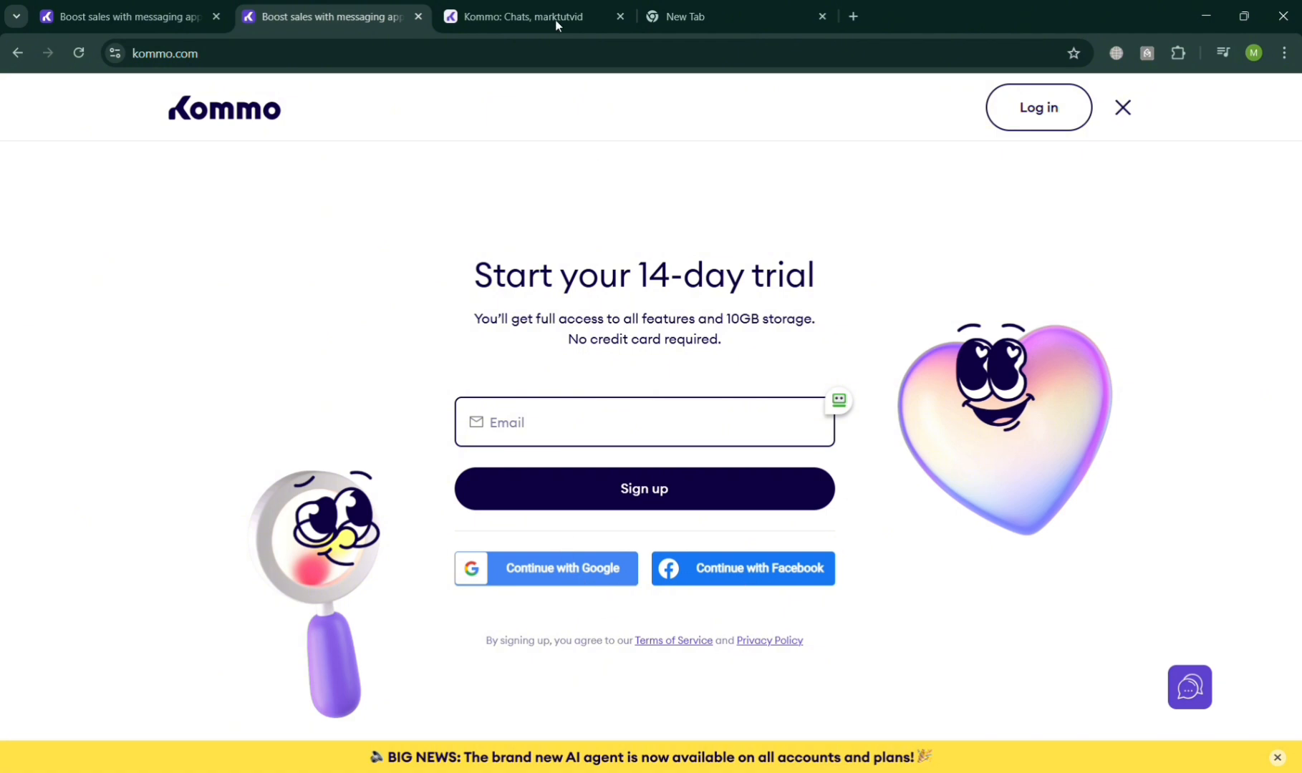
Switch to the new Kommo account's welcome setup, choose In-app support chat as the support preference and continue.
{"action": "left_click", "coordinate": [507, 6]}
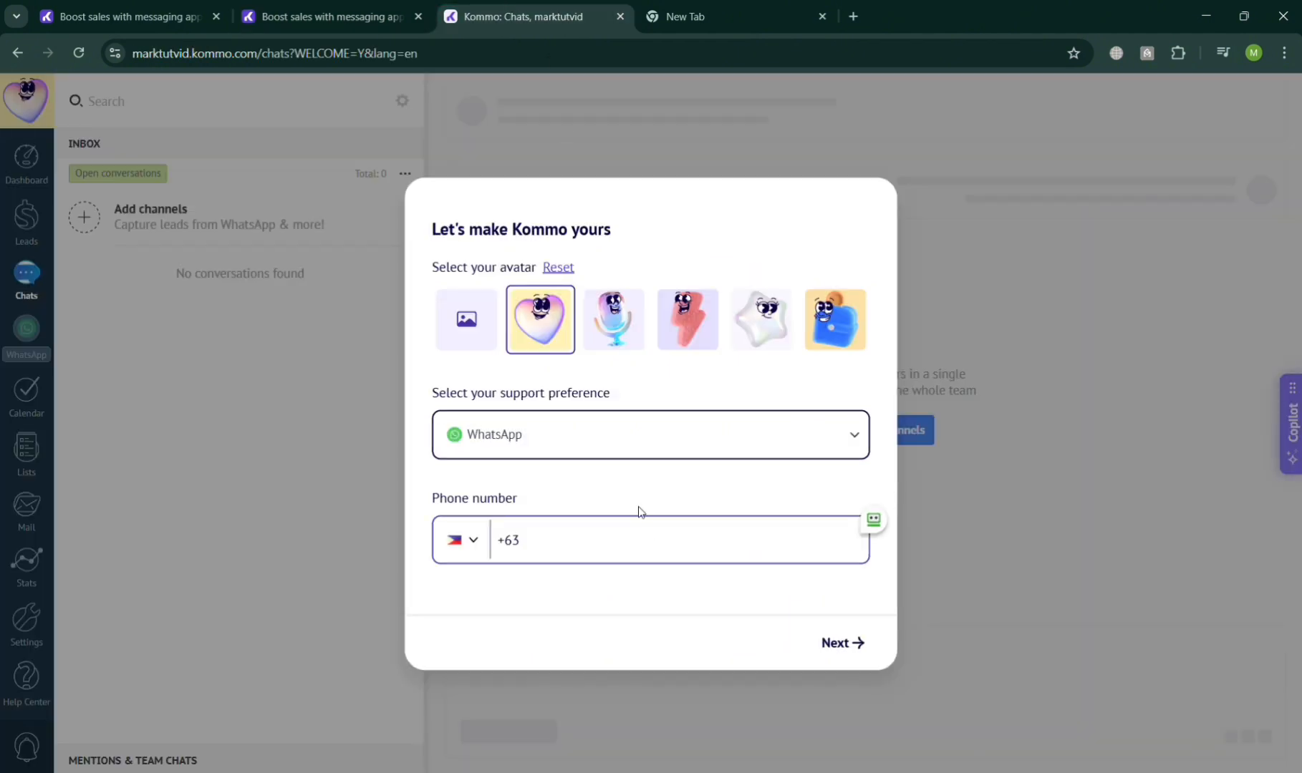
{"action": "left_click", "coordinate": [848, 430]}
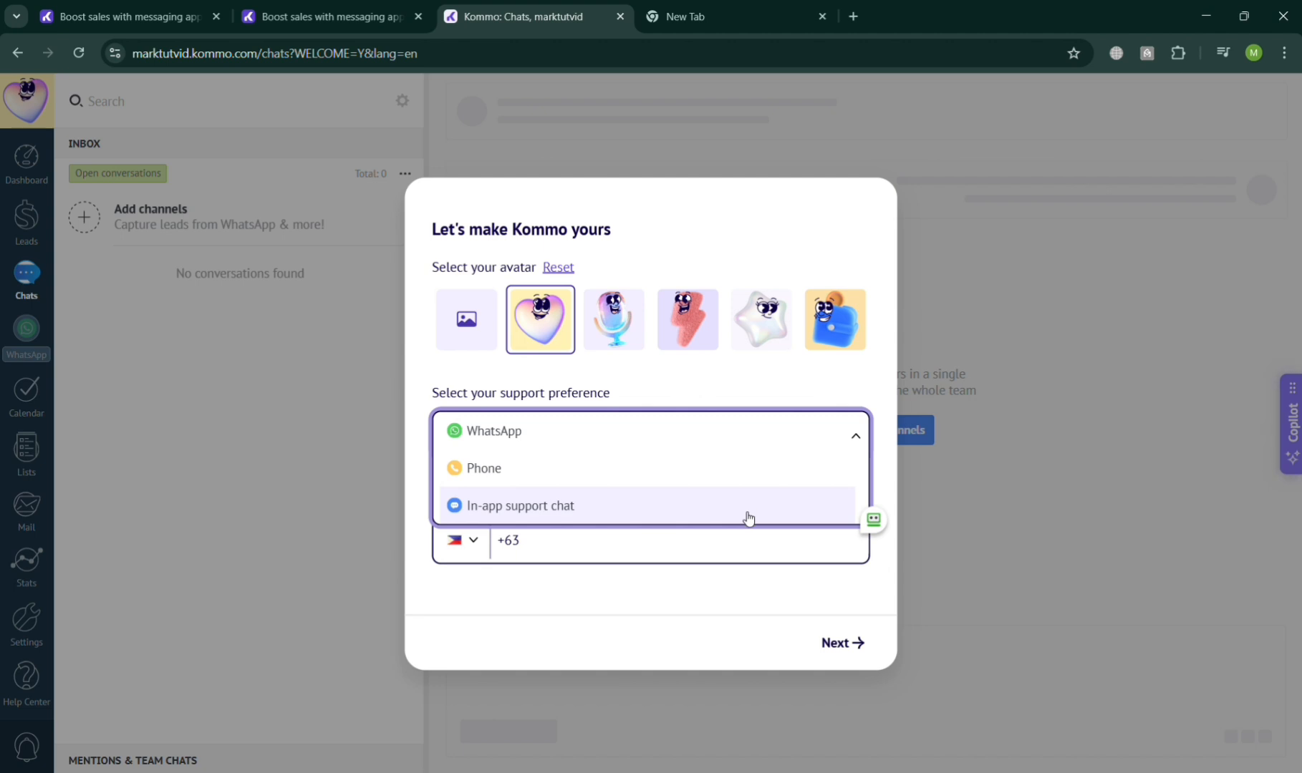
{"action": "left_click", "coordinate": [825, 385]}
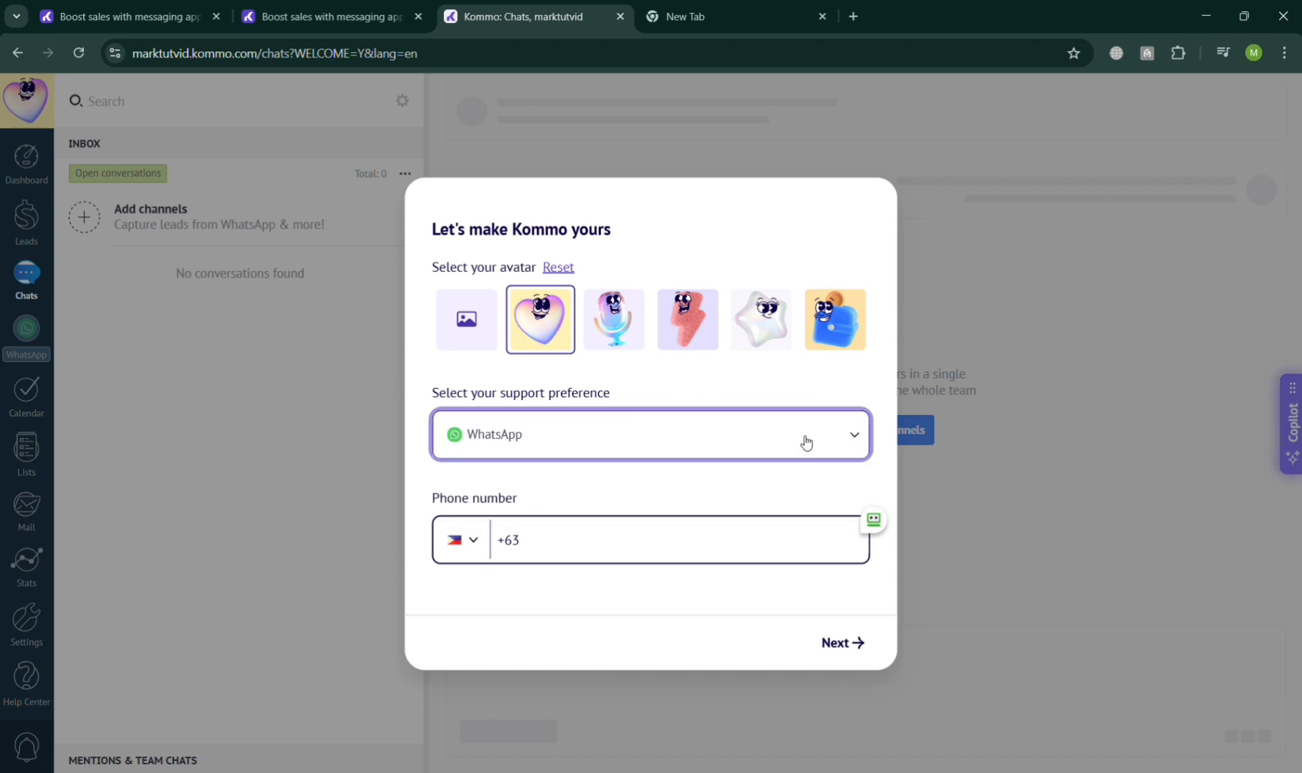
{"action": "left_click", "coordinate": [694, 431]}
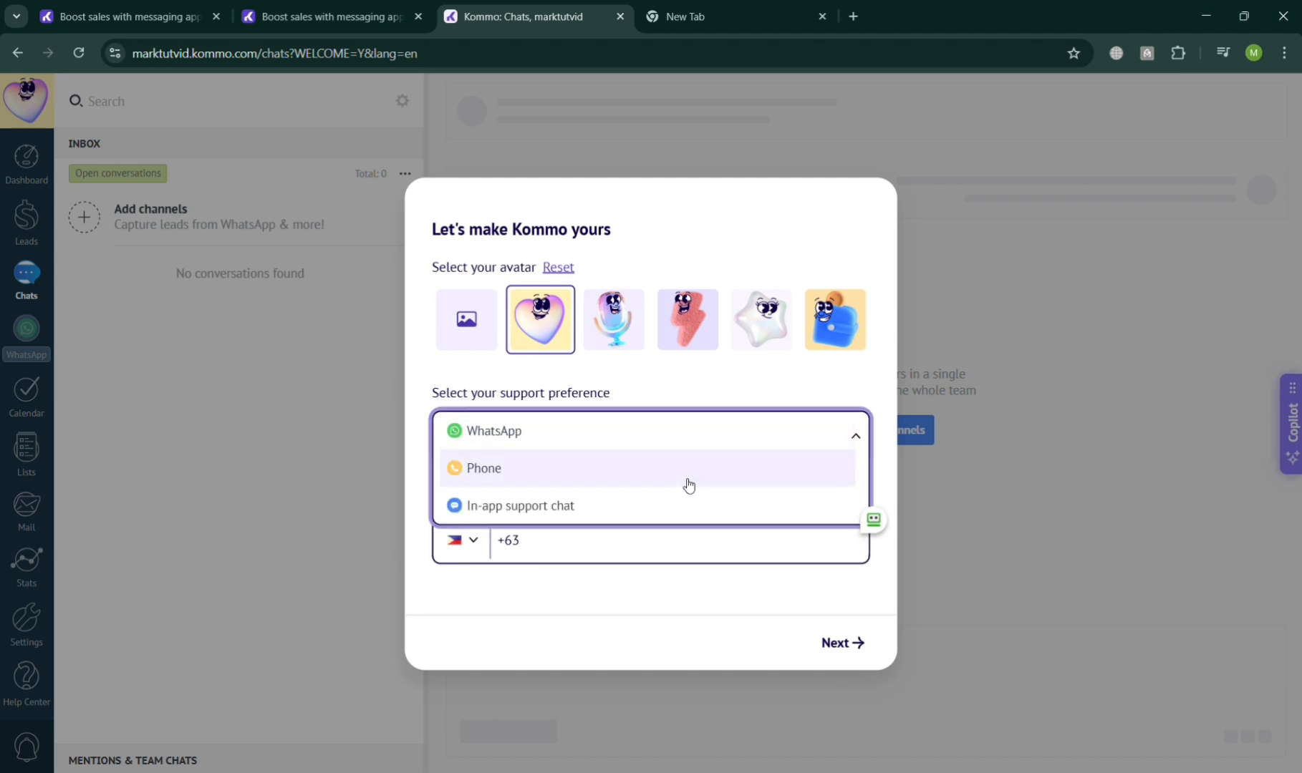
{"action": "left_click", "coordinate": [686, 475]}
{"action": "left_click", "coordinate": [815, 416]}
{"action": "left_click", "coordinate": [791, 499]}
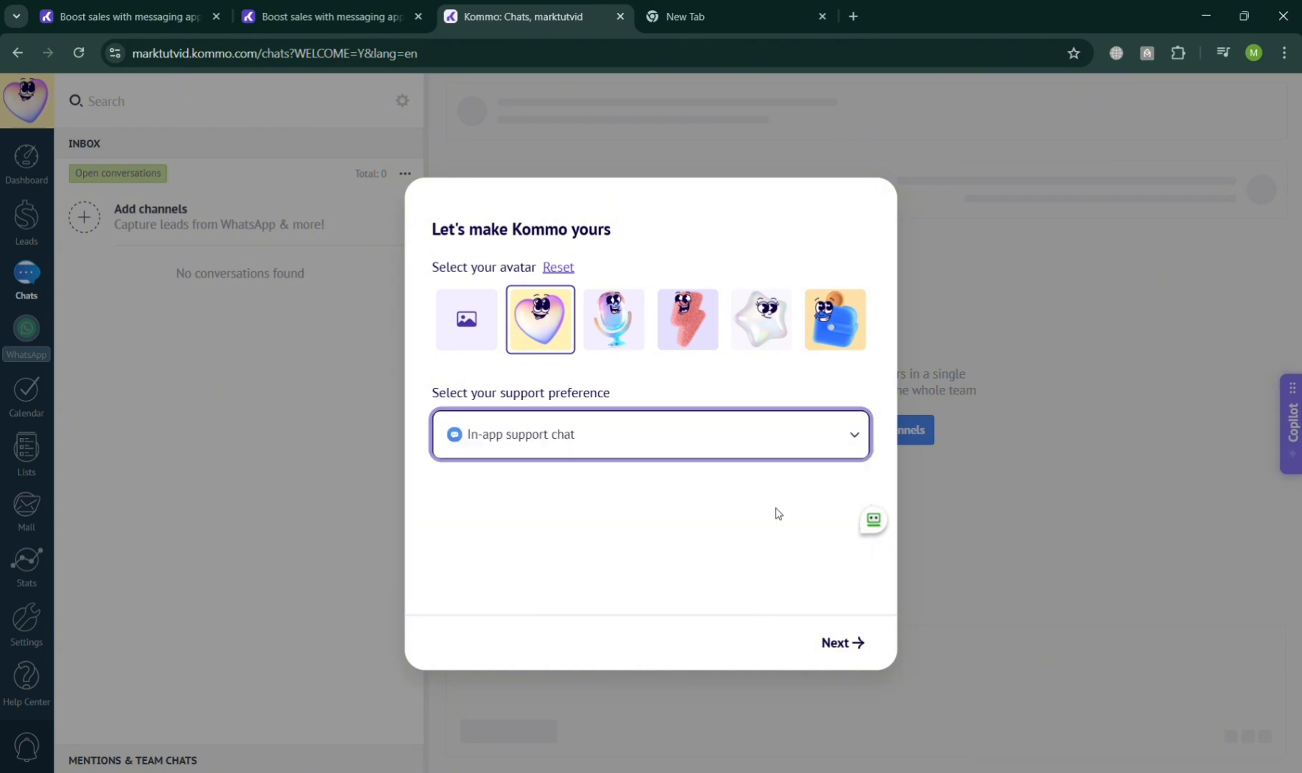
{"action": "left_click", "coordinate": [844, 643]}
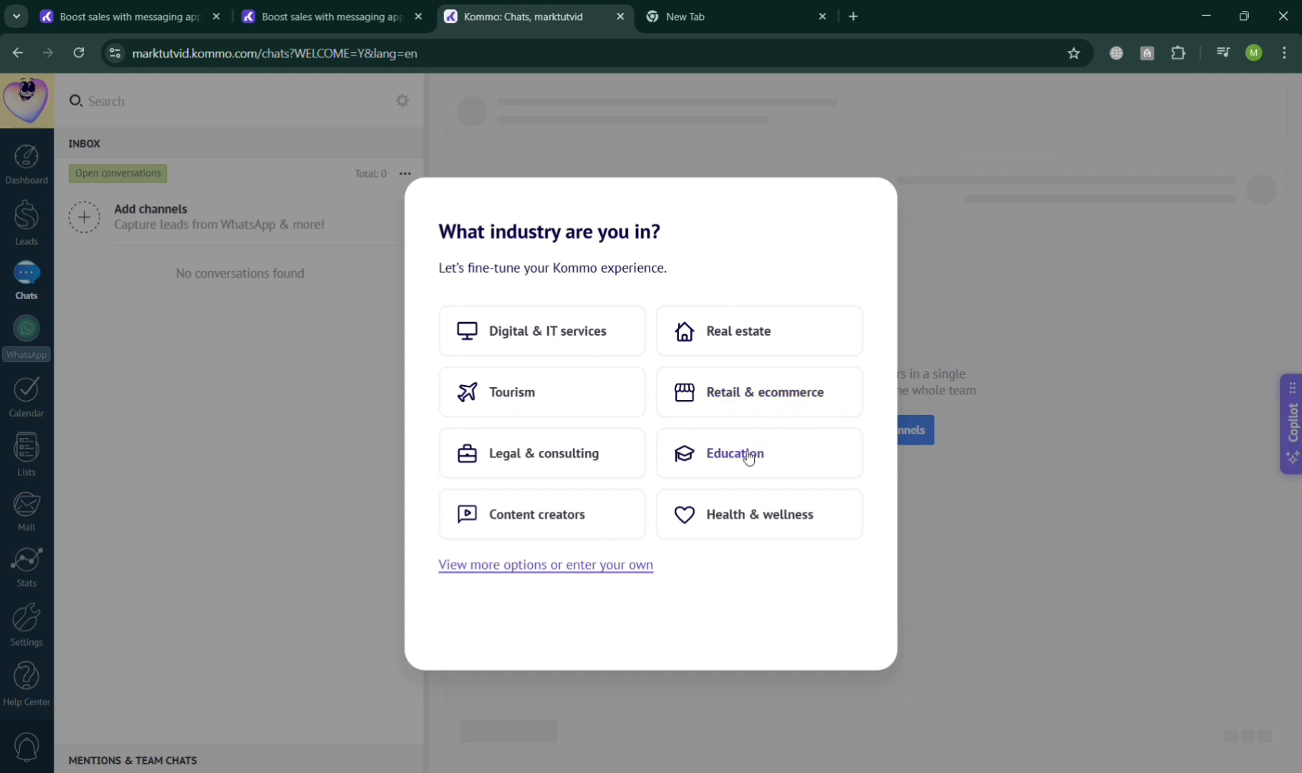
Answer the onboarding questions with Retail & ecommerce, Automotive parts & accessories and 2–5 team members, and dismiss the first-task prompt and help tip.
{"action": "left_click", "coordinate": [756, 387]}
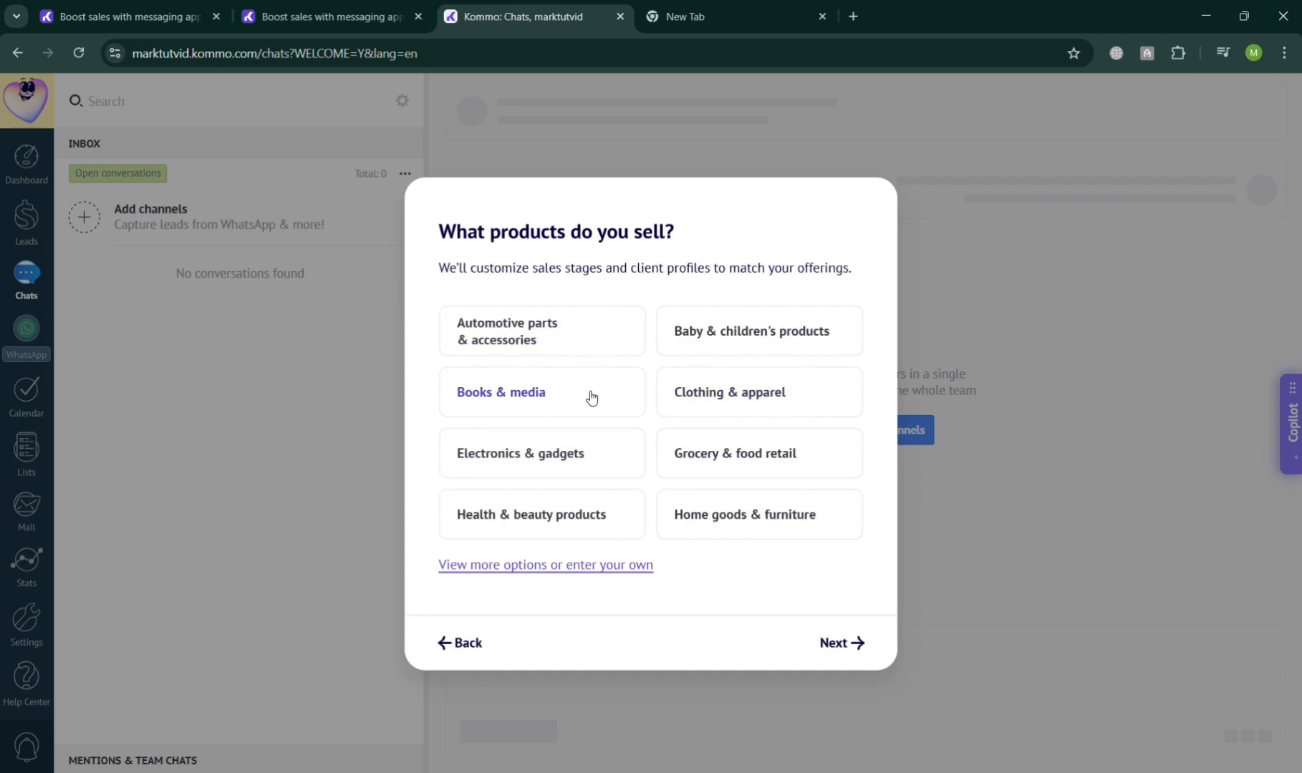
{"action": "left_click", "coordinate": [567, 348]}
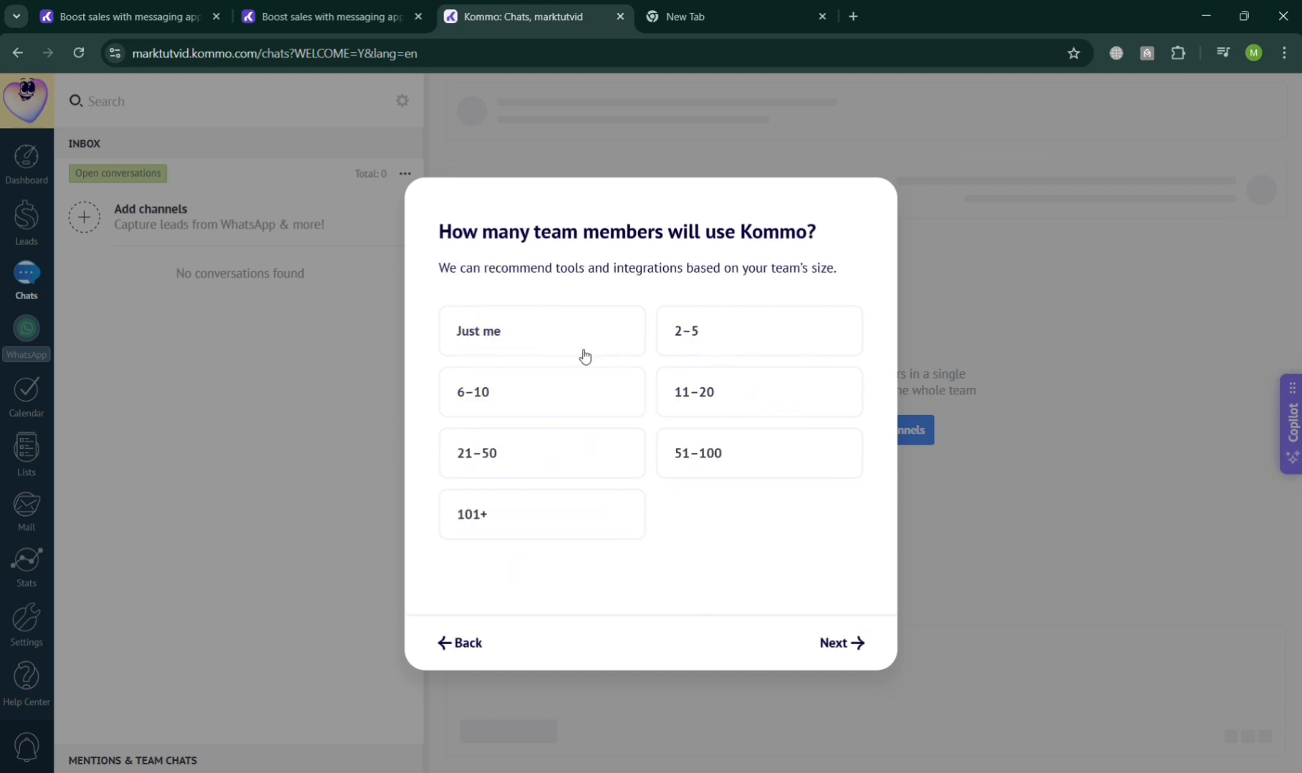
{"action": "left_click", "coordinate": [756, 341]}
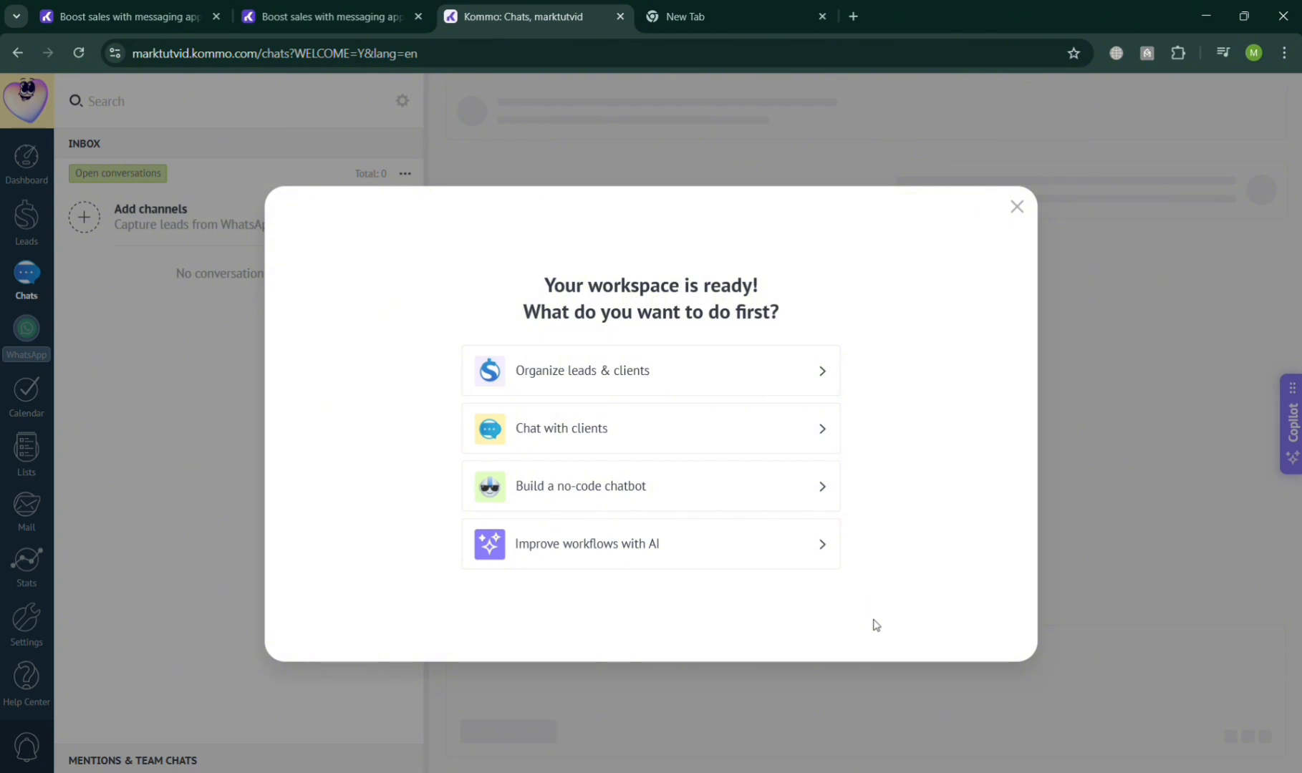
{"action": "left_click", "coordinate": [1017, 207]}
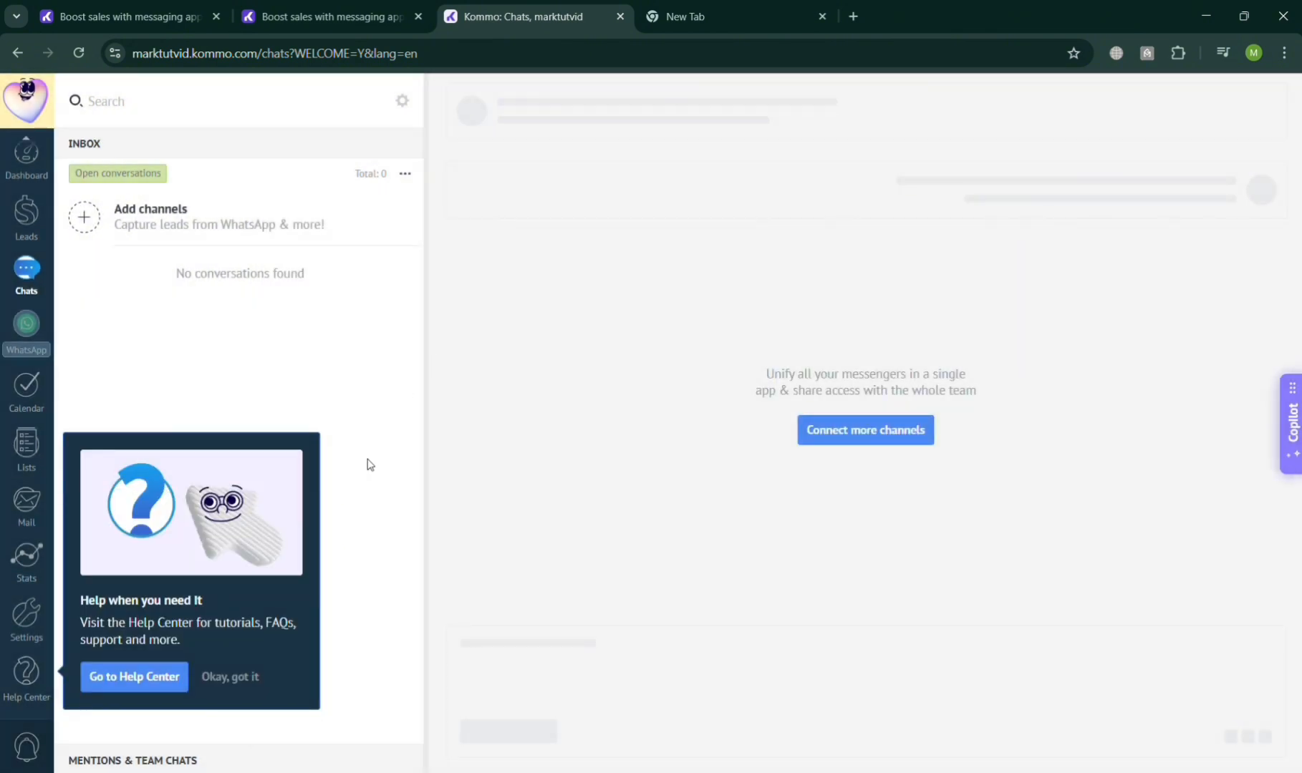
{"action": "left_click", "coordinate": [248, 682]}
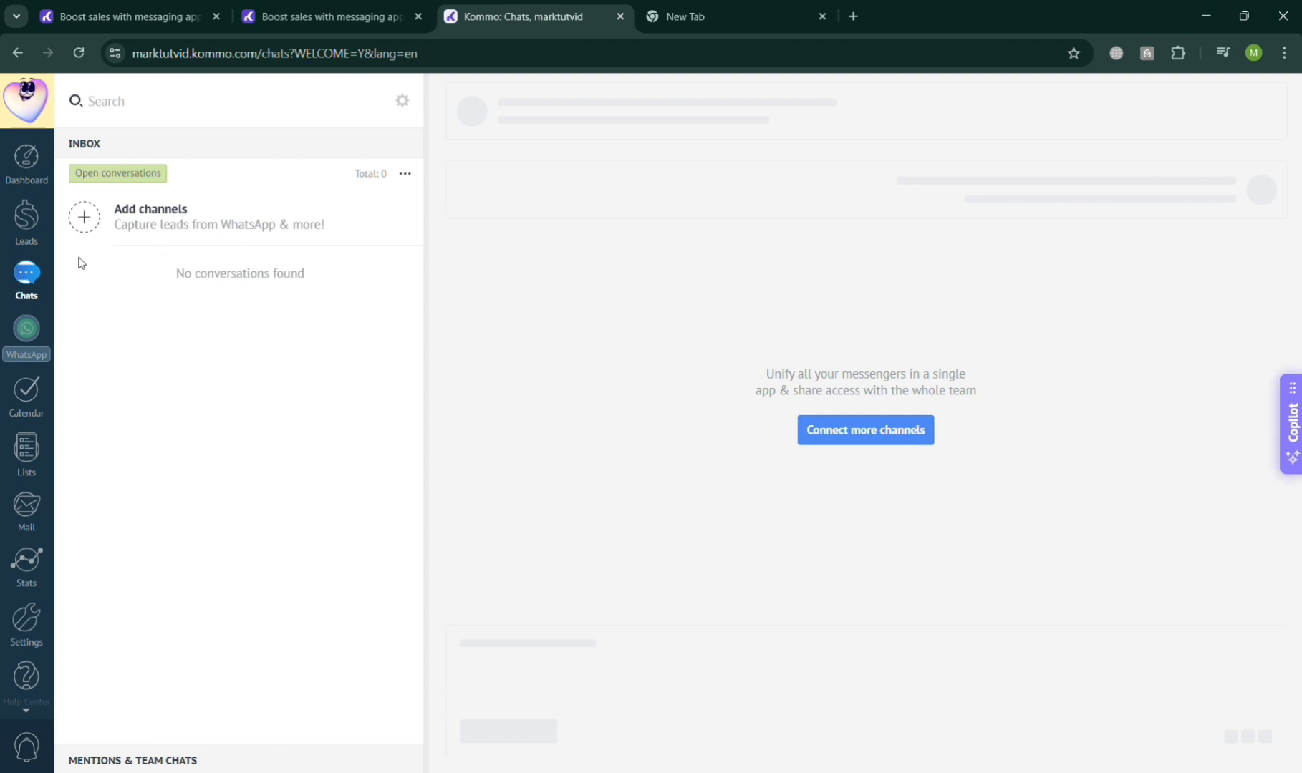
Open the account dashboard and dismiss the offer of expert setup help.
{"action": "left_click", "coordinate": [33, 170]}
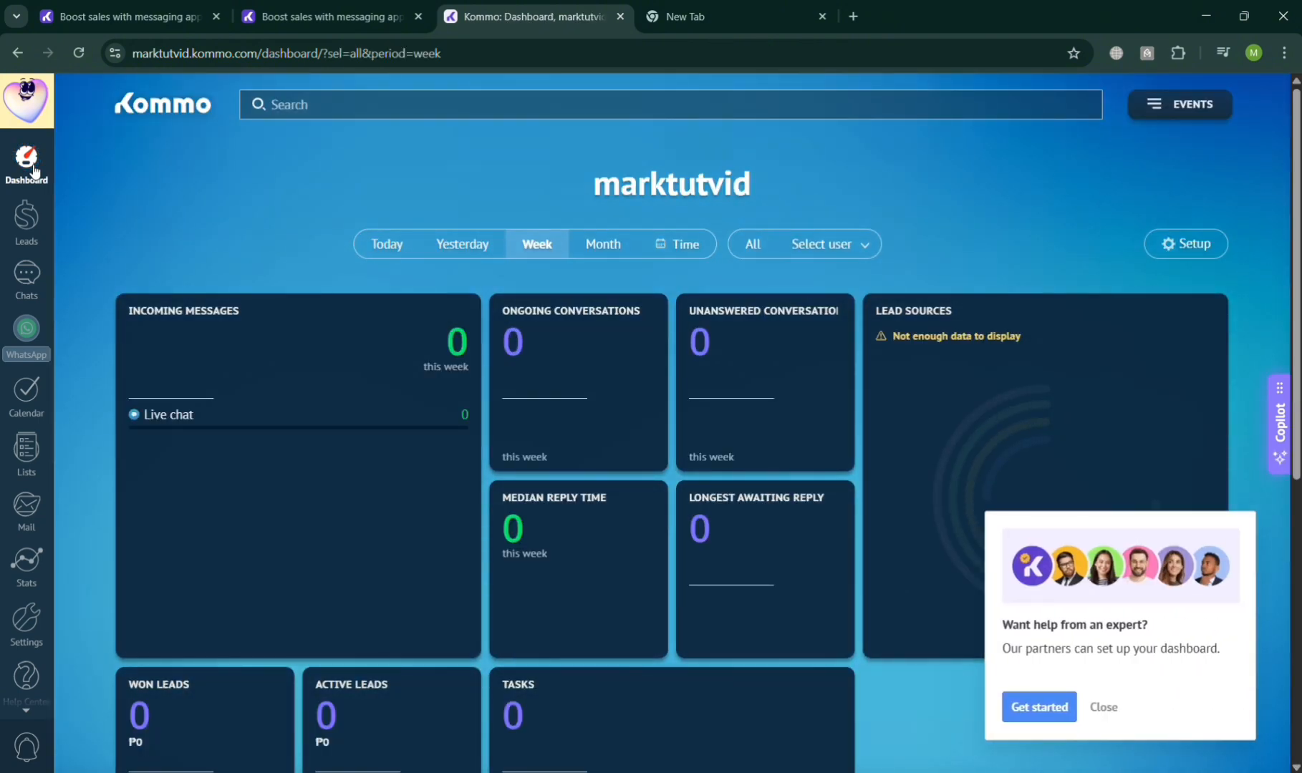
{"action": "scroll", "coordinate": [711, 517], "scroll_direction": "down", "scroll_amount": 1}
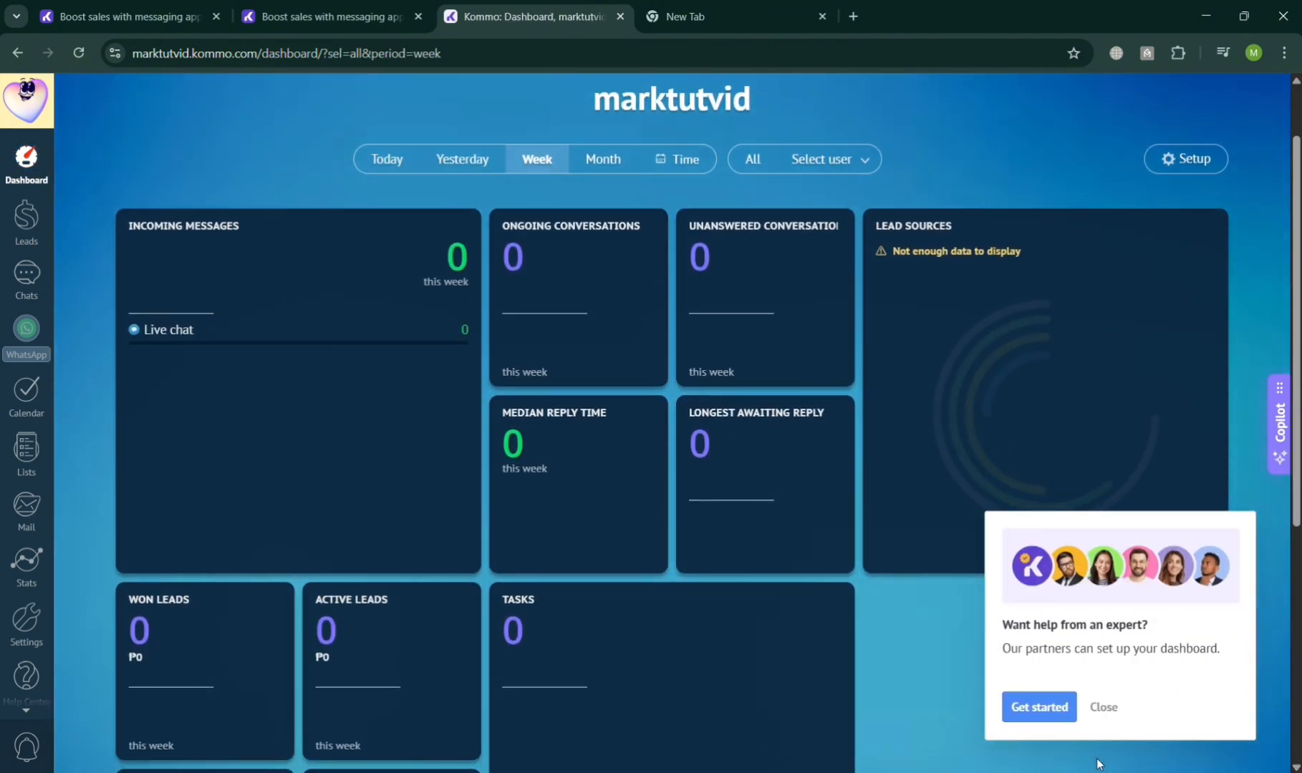
{"action": "left_click", "coordinate": [1104, 707]}
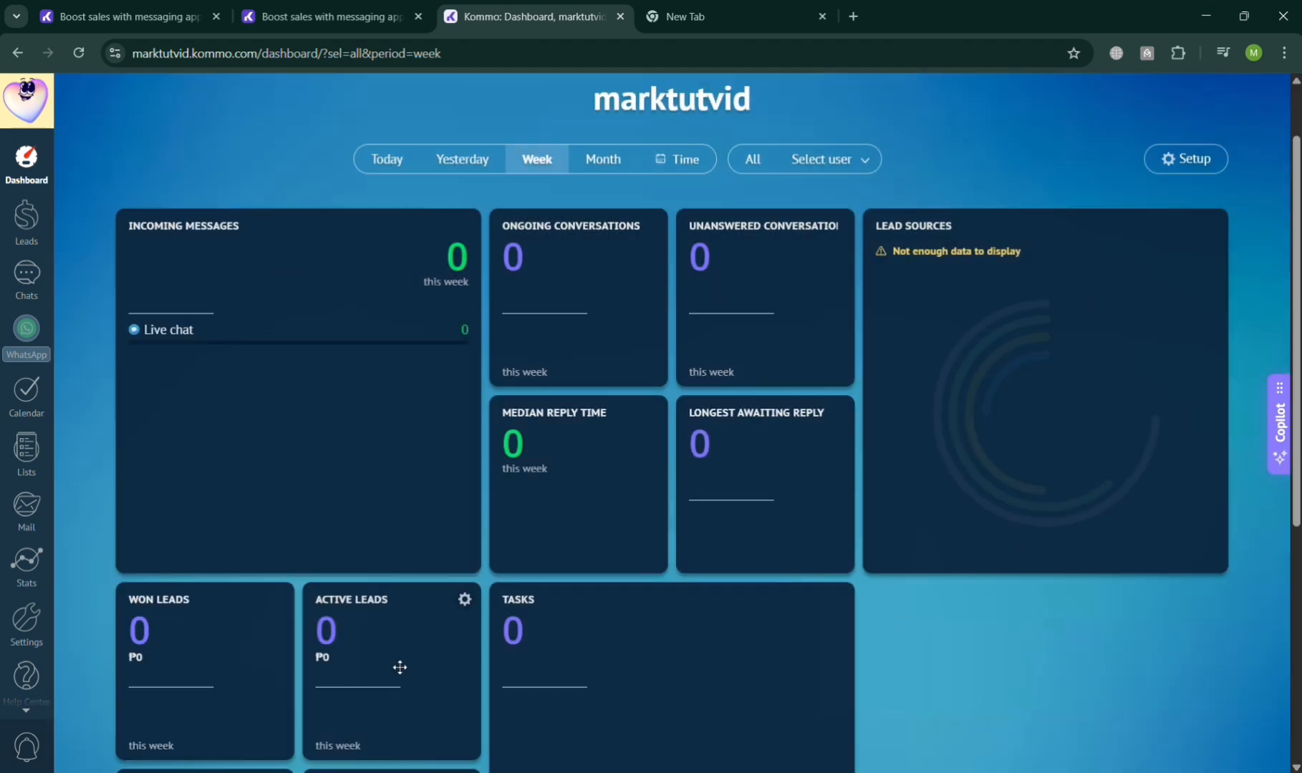
Review the dashboard's message, conversation, lead and task widgets, and filter them to the Yesterday period.
{"action": "scroll", "coordinate": [287, 316], "scroll_direction": "down", "scroll_amount": 5}
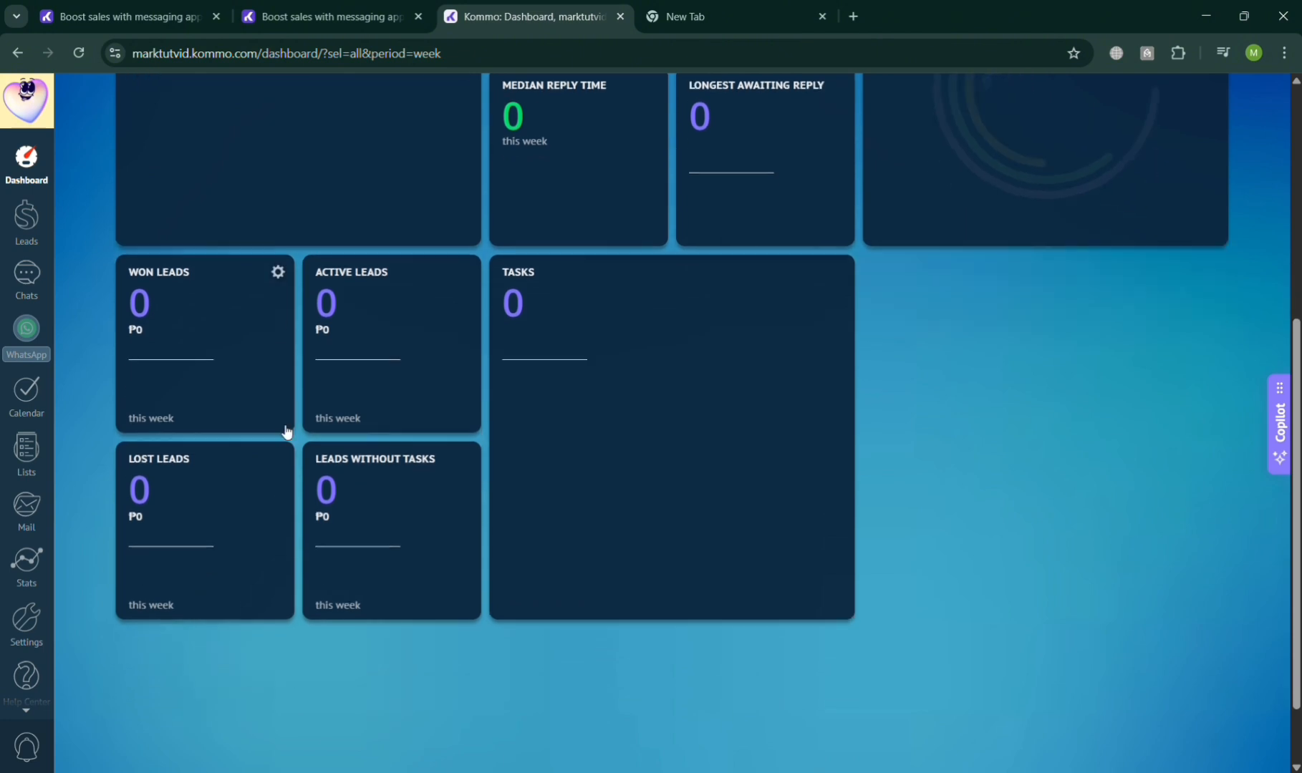
{"action": "scroll", "coordinate": [666, 486], "scroll_direction": "up", "scroll_amount": 4}
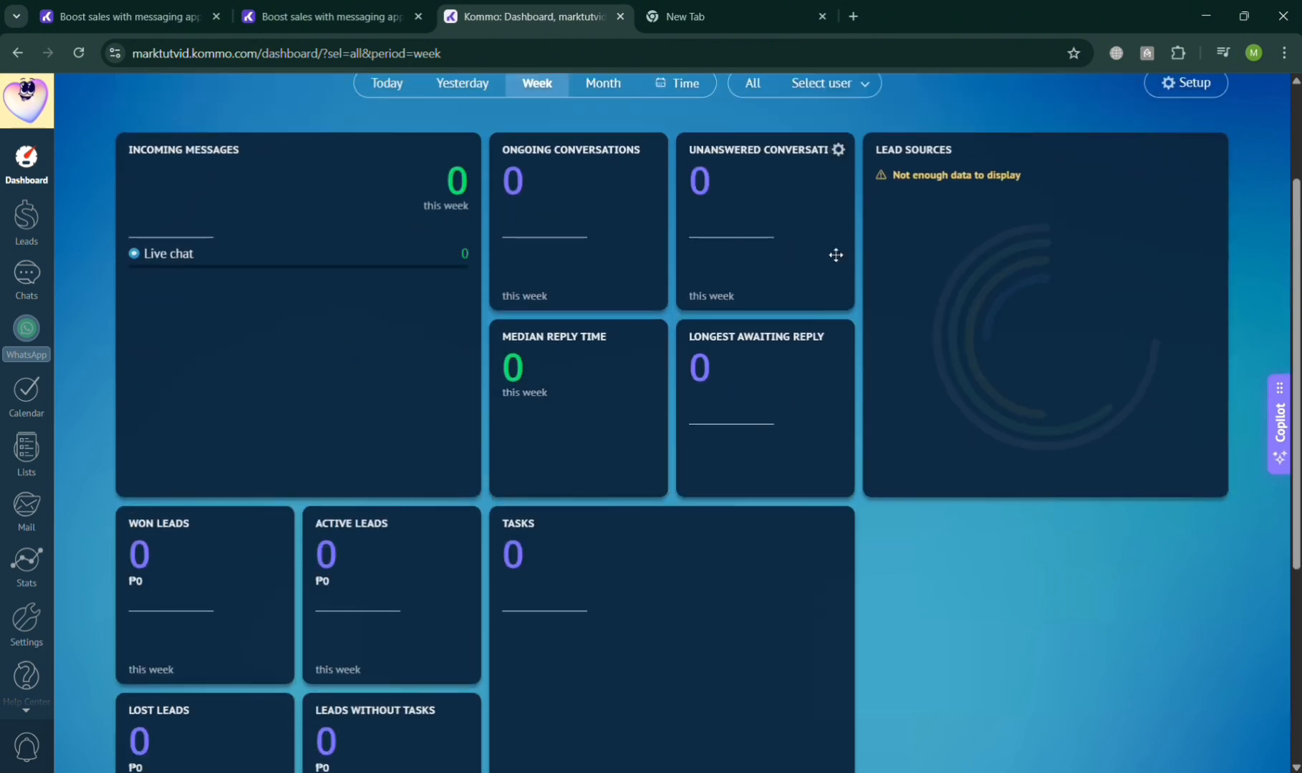
{"action": "scroll", "coordinate": [614, 474], "scroll_direction": "up", "scroll_amount": 2}
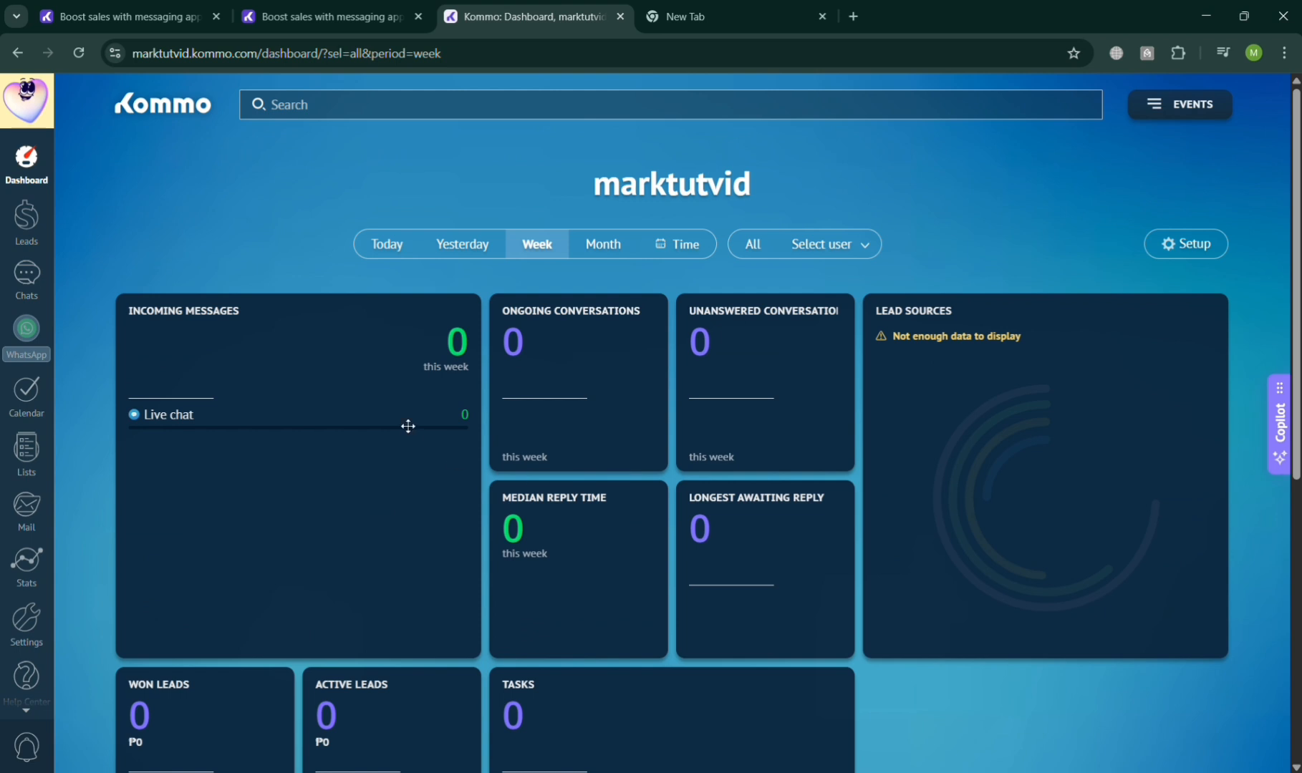
{"action": "left_click", "coordinate": [454, 255]}
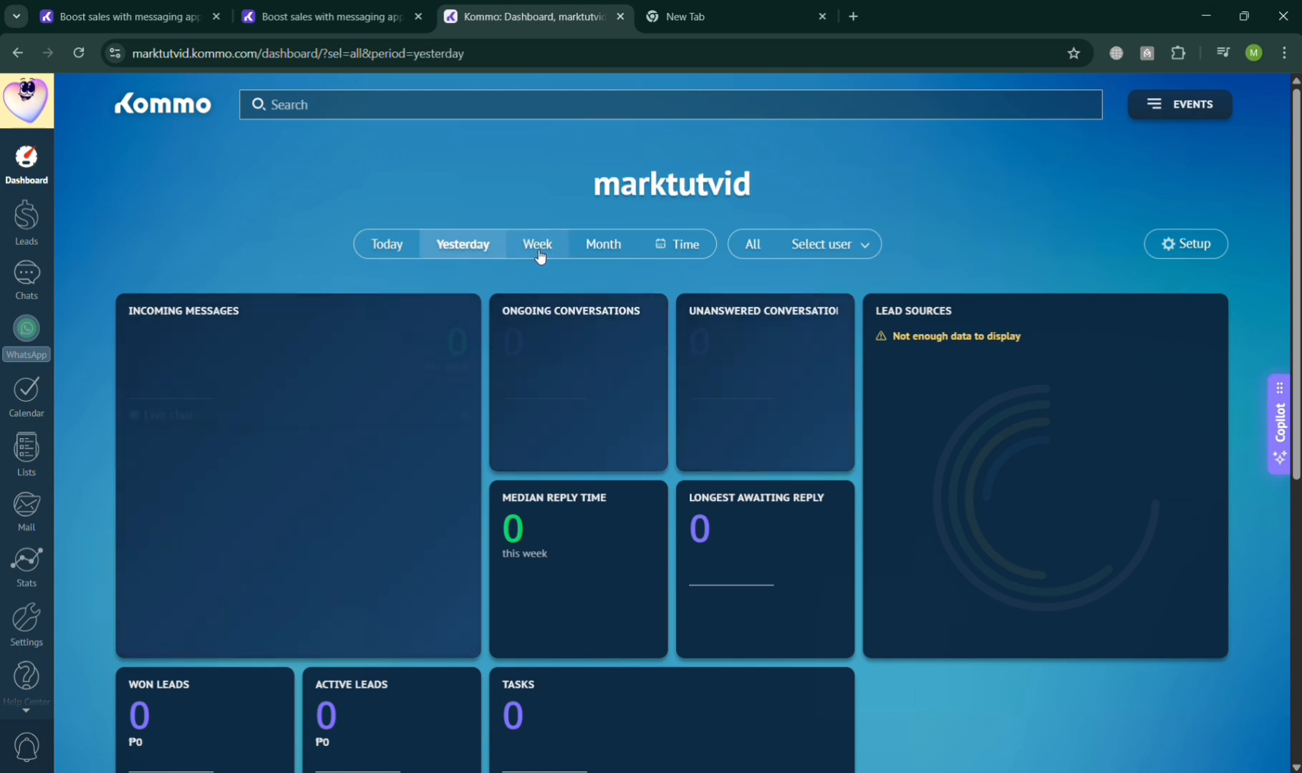
Open the leads pipeline and bring up the quick-add lead form in the New Inquiry stage.
{"action": "left_click", "coordinate": [28, 227]}
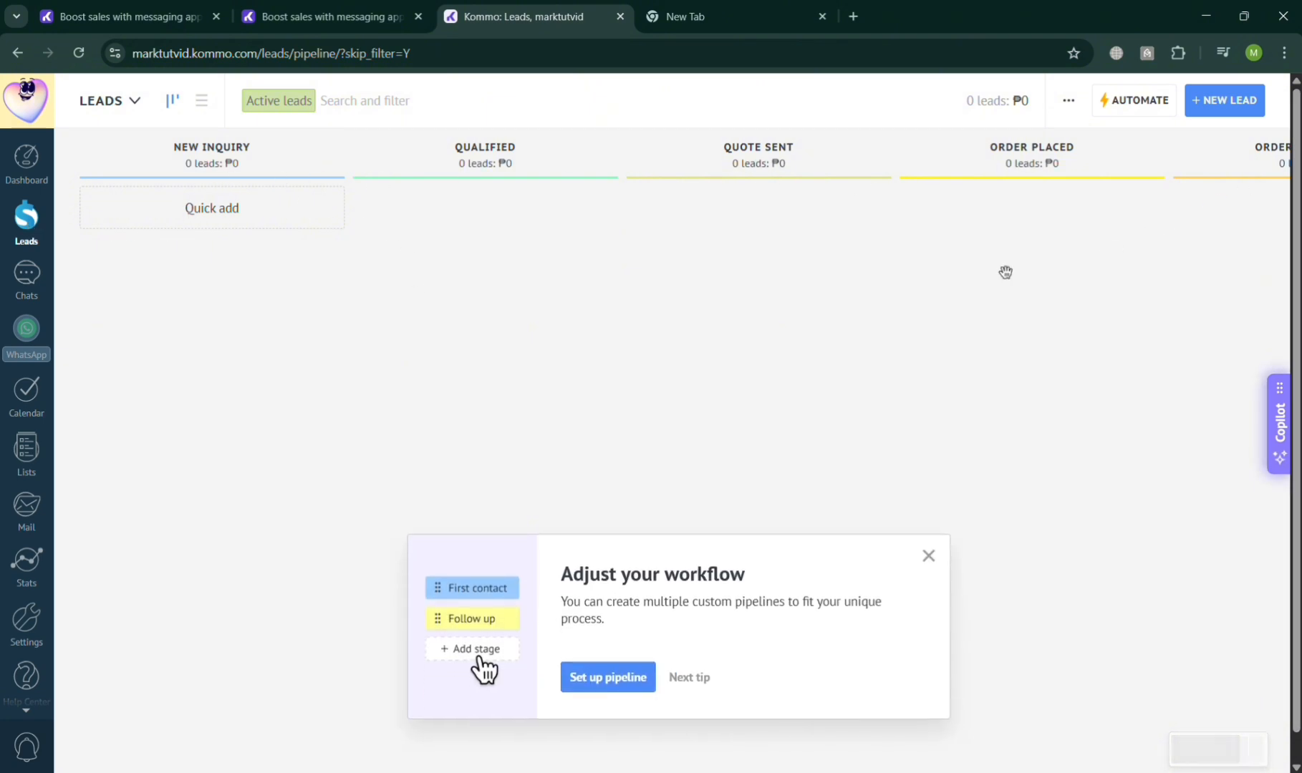
{"action": "left_click", "coordinate": [228, 210]}
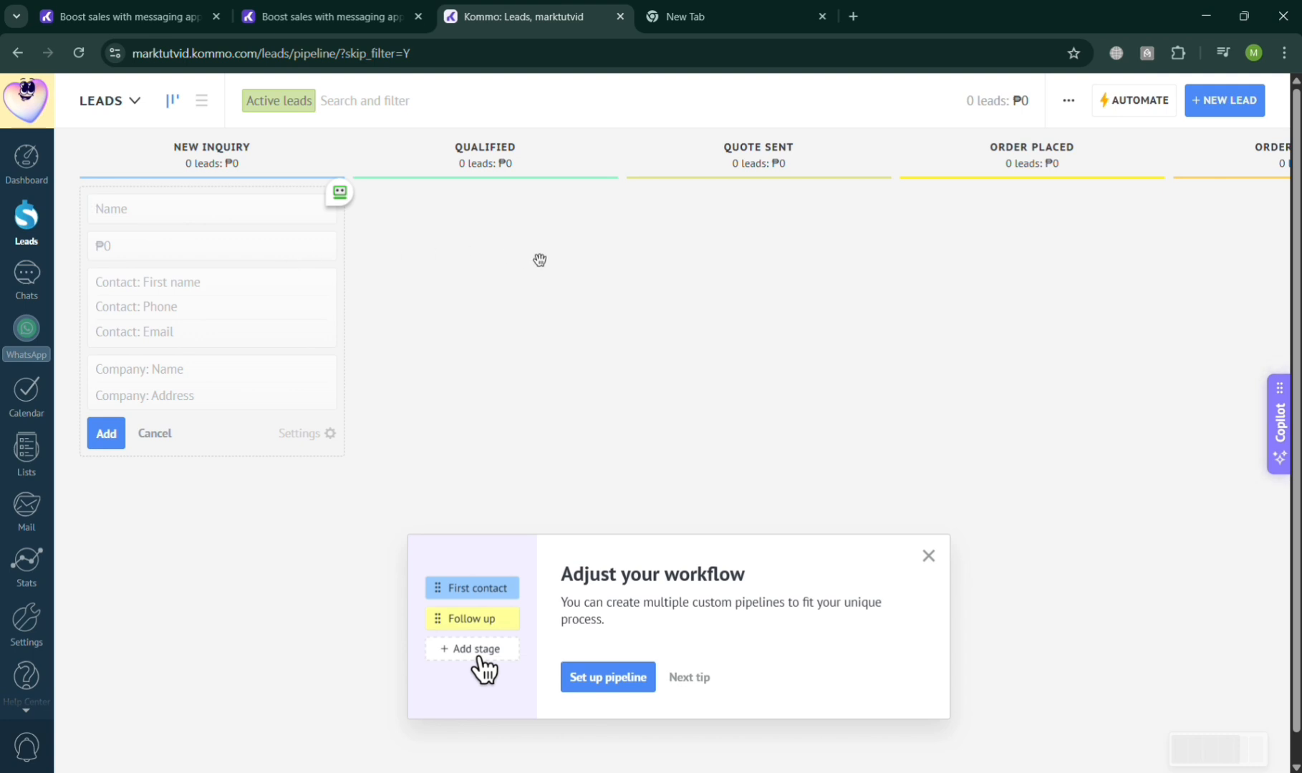
{"action": "scroll", "coordinate": [1230, 298], "scroll_direction": "up", "scroll_amount": 5}
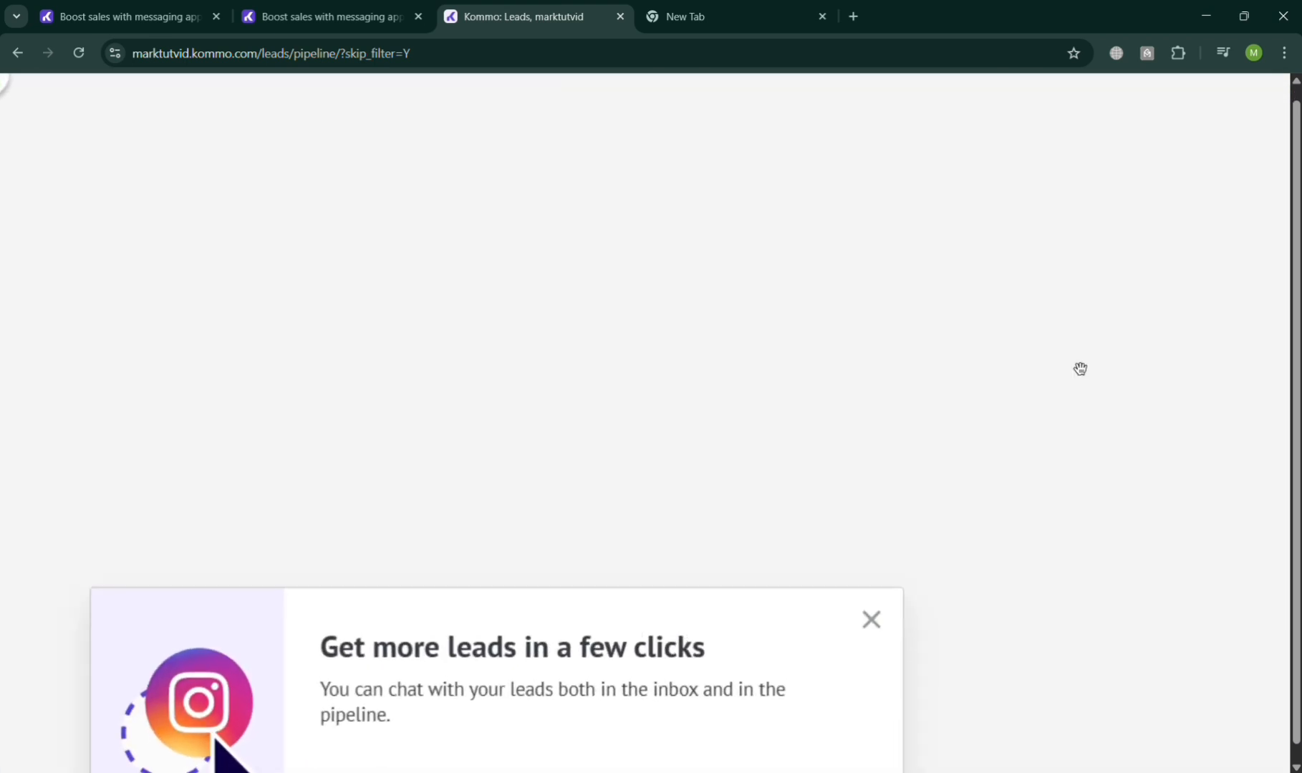
Start a new lead from the pipeline, name it Lead 2.0 and keep it in the New inquiry stage.
{"action": "scroll", "coordinate": [1080, 368], "scroll_direction": "down", "scroll_amount": 5}
{"action": "scroll", "coordinate": [1270, 90], "scroll_direction": "up", "scroll_amount": 3}
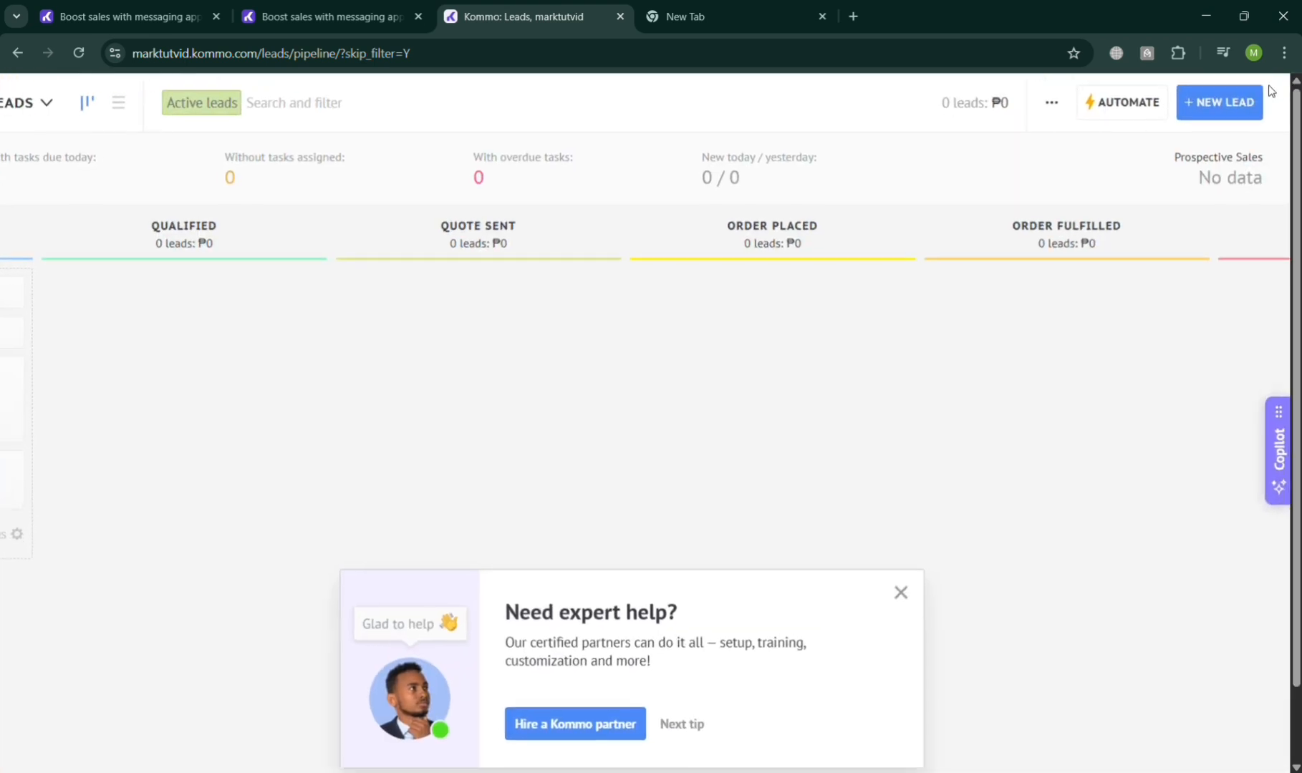
{"action": "scroll", "coordinate": [1271, 91], "scroll_direction": "up", "scroll_amount": 1}
{"action": "left_click", "coordinate": [1252, 120]}
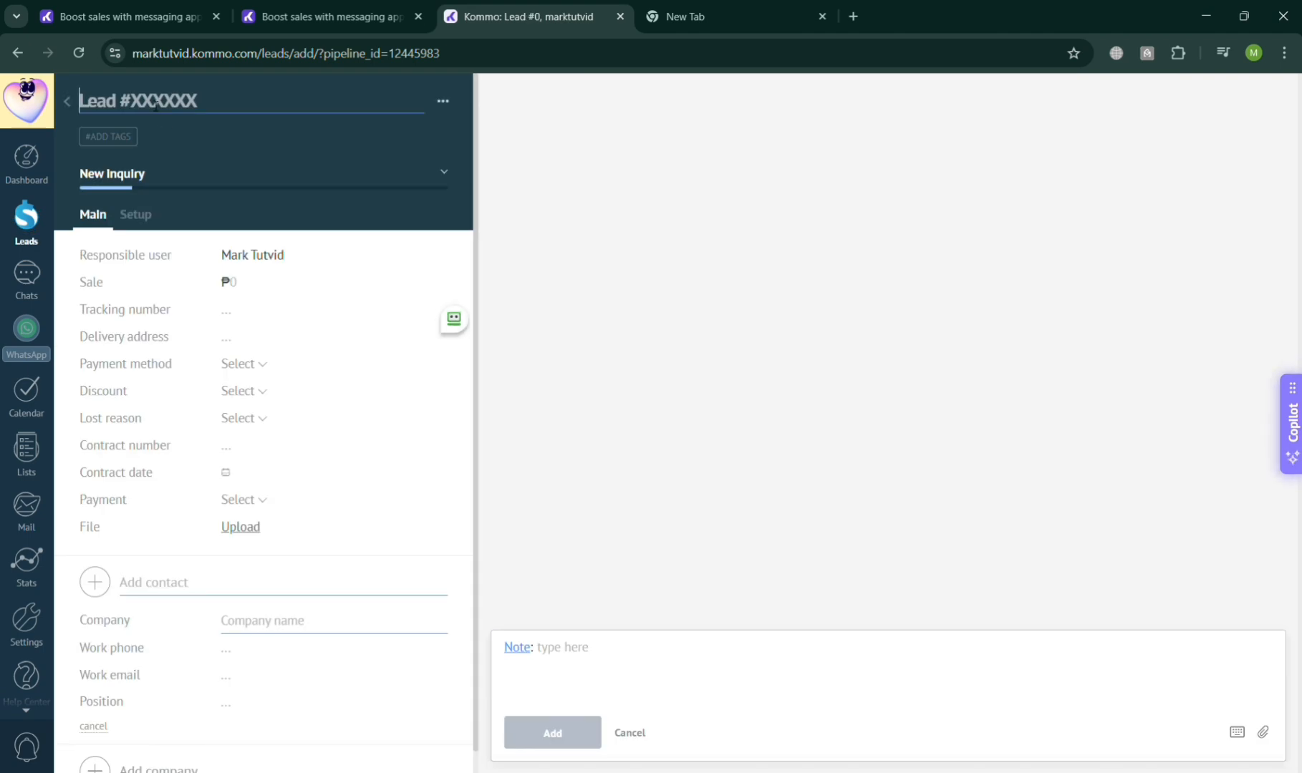
{"action": "type", "text": "Lead"}
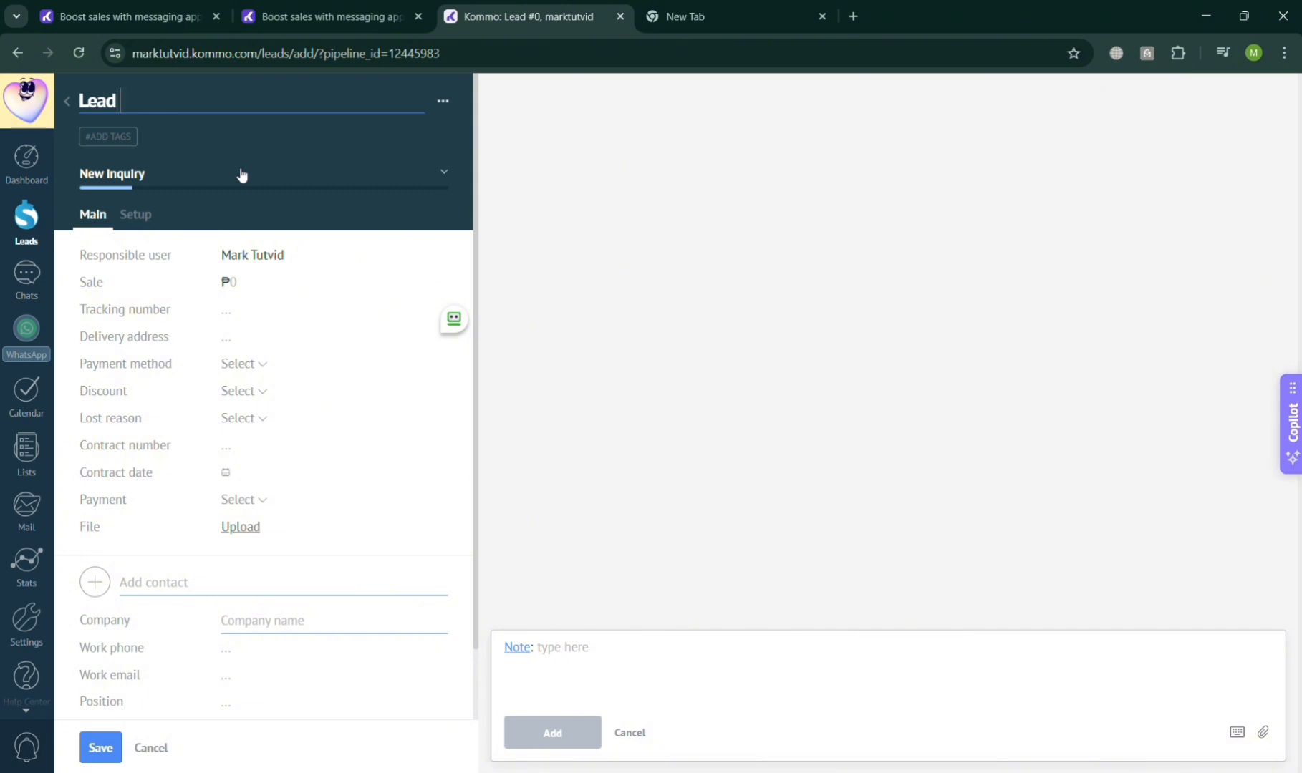
{"action": "type", "text": " 2.0"}
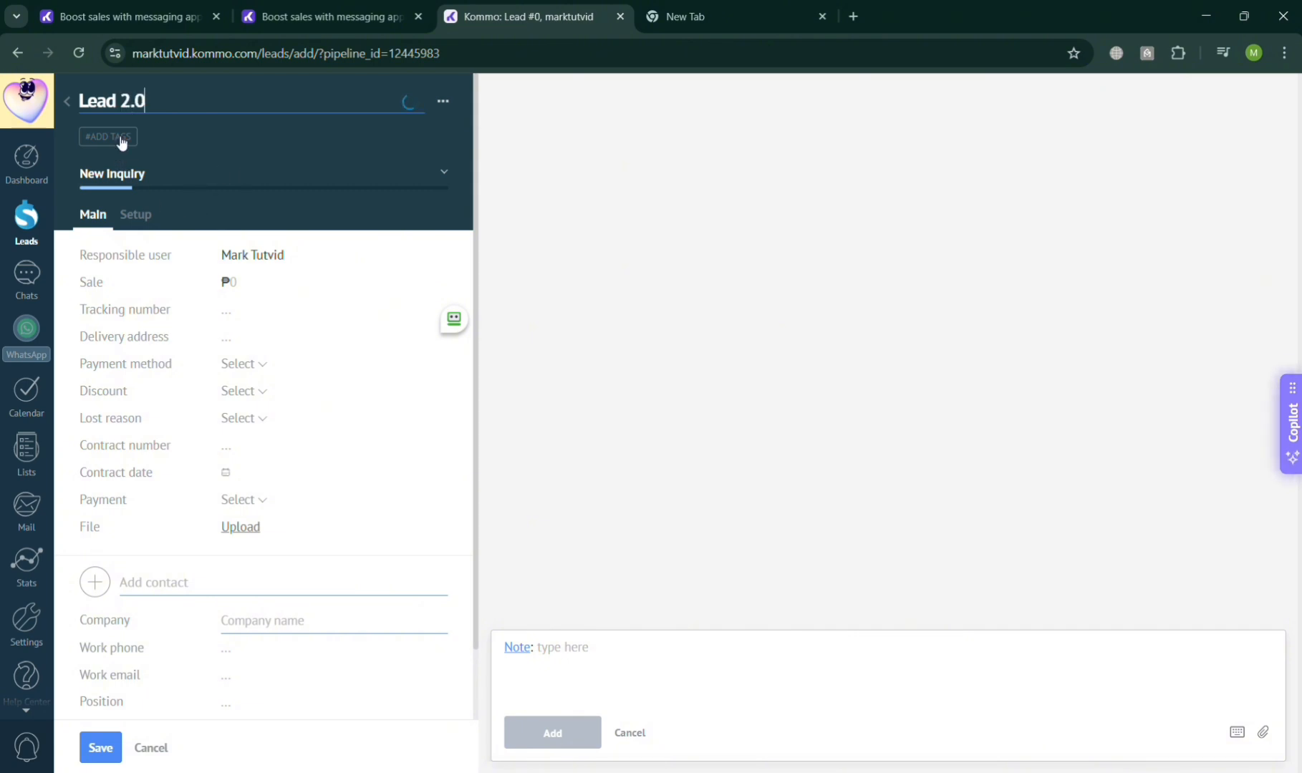
{"action": "left_click", "coordinate": [240, 179]}
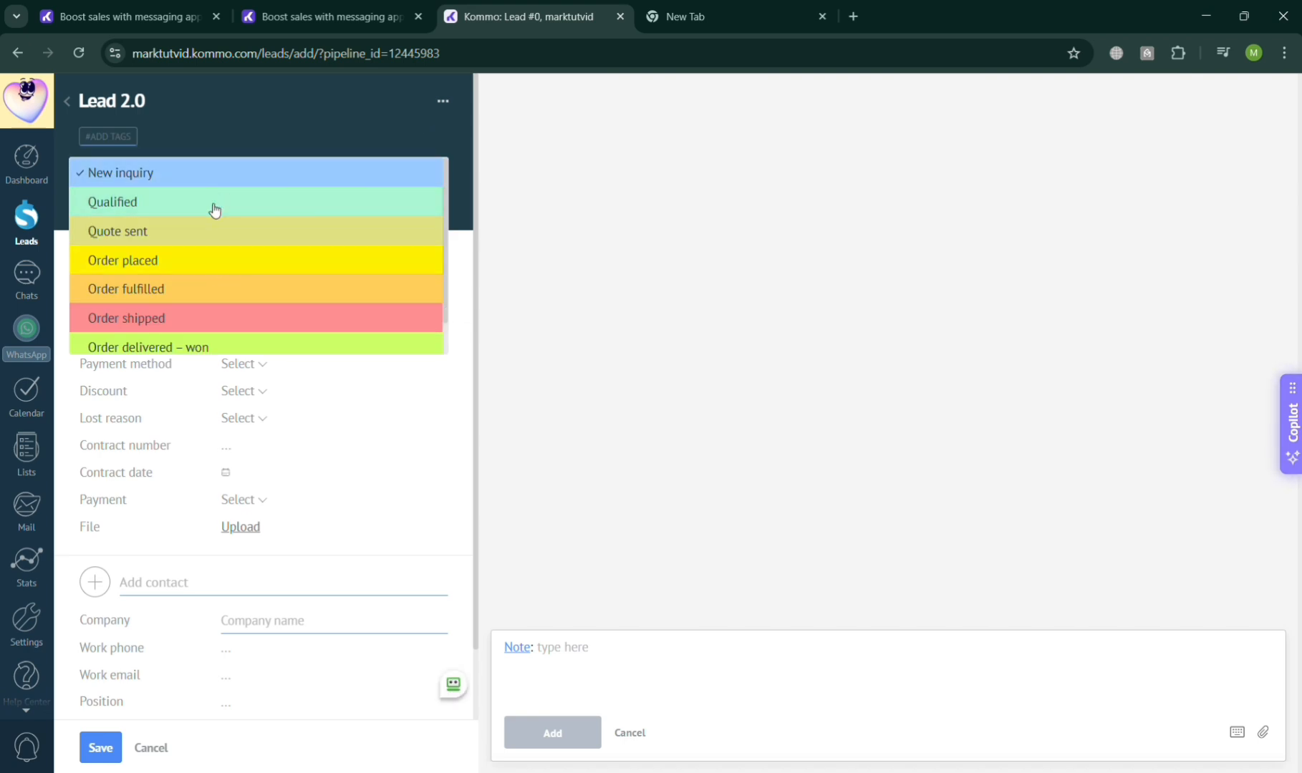
{"action": "left_click", "coordinate": [236, 179]}
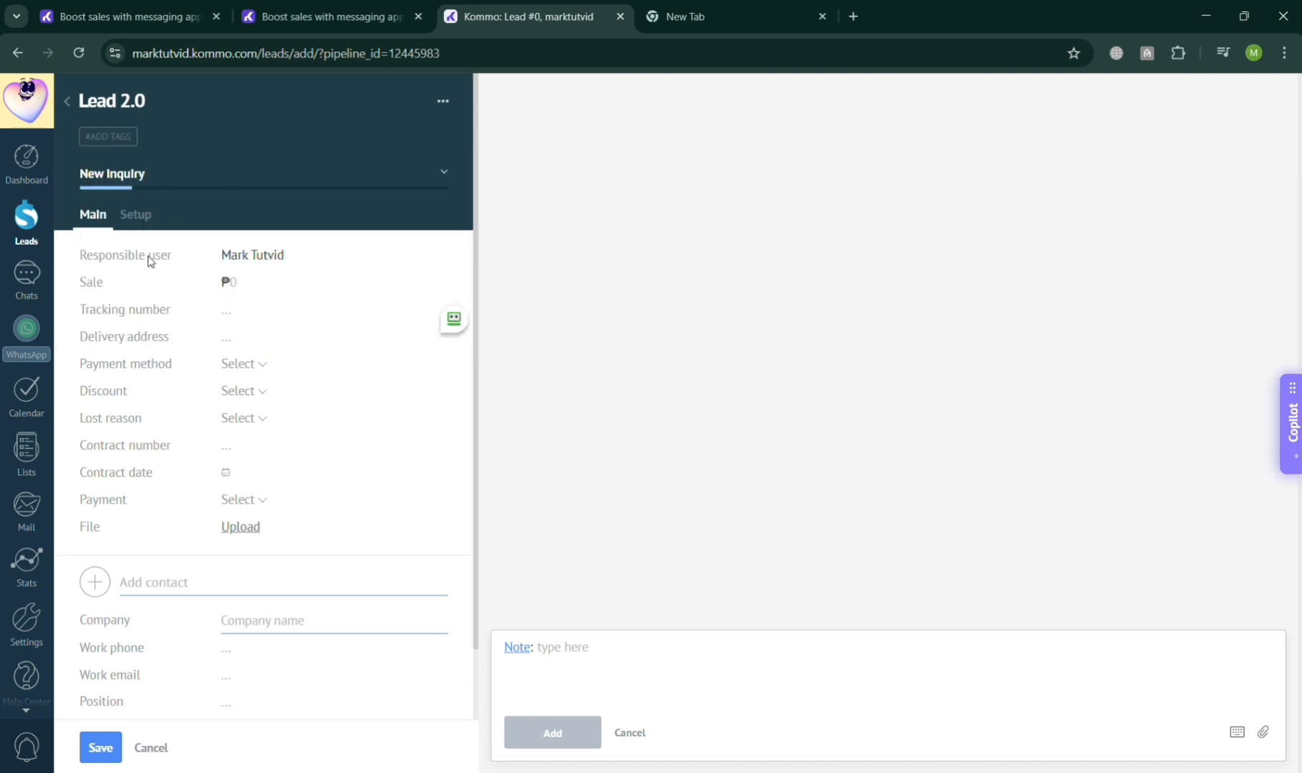
Set the lead's sale value to ₱50,000, its payment method to Card payment and its discount to 5%.
{"action": "left_click", "coordinate": [235, 284]}
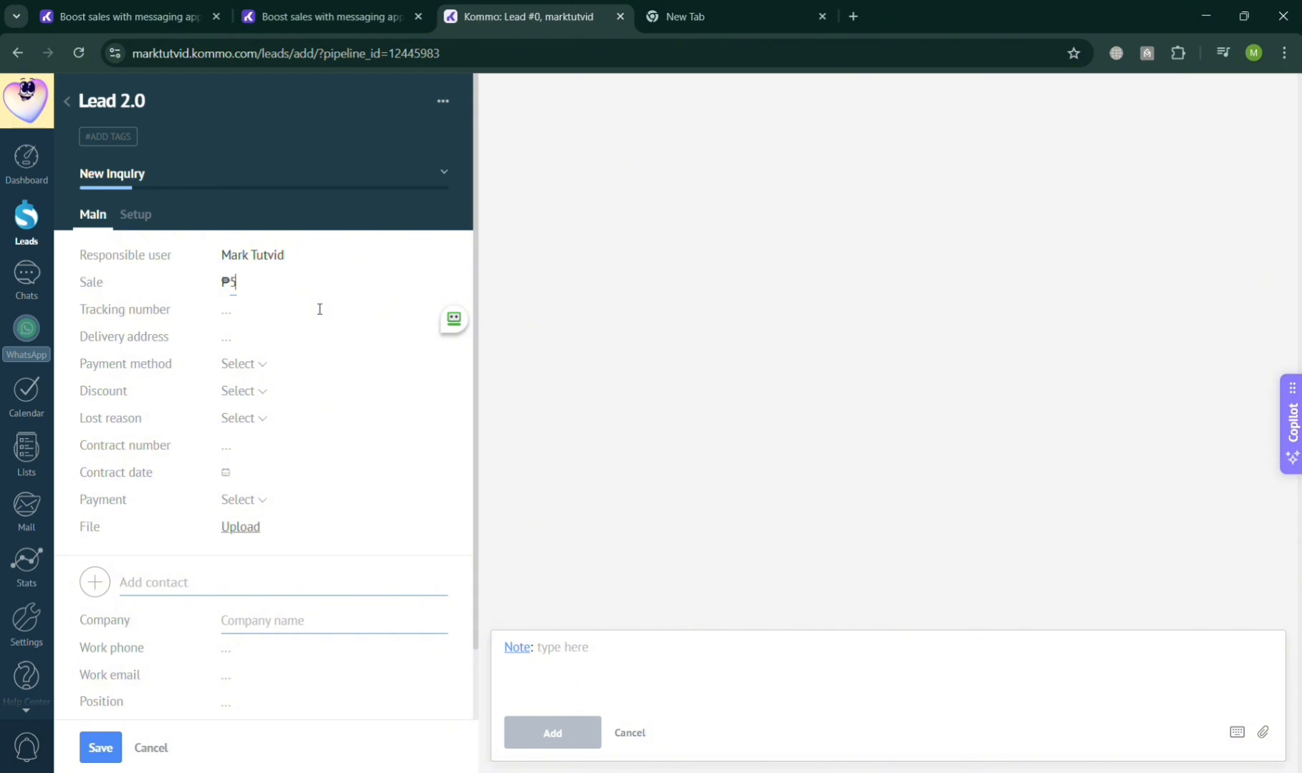
{"action": "type", "text": "50,000"}
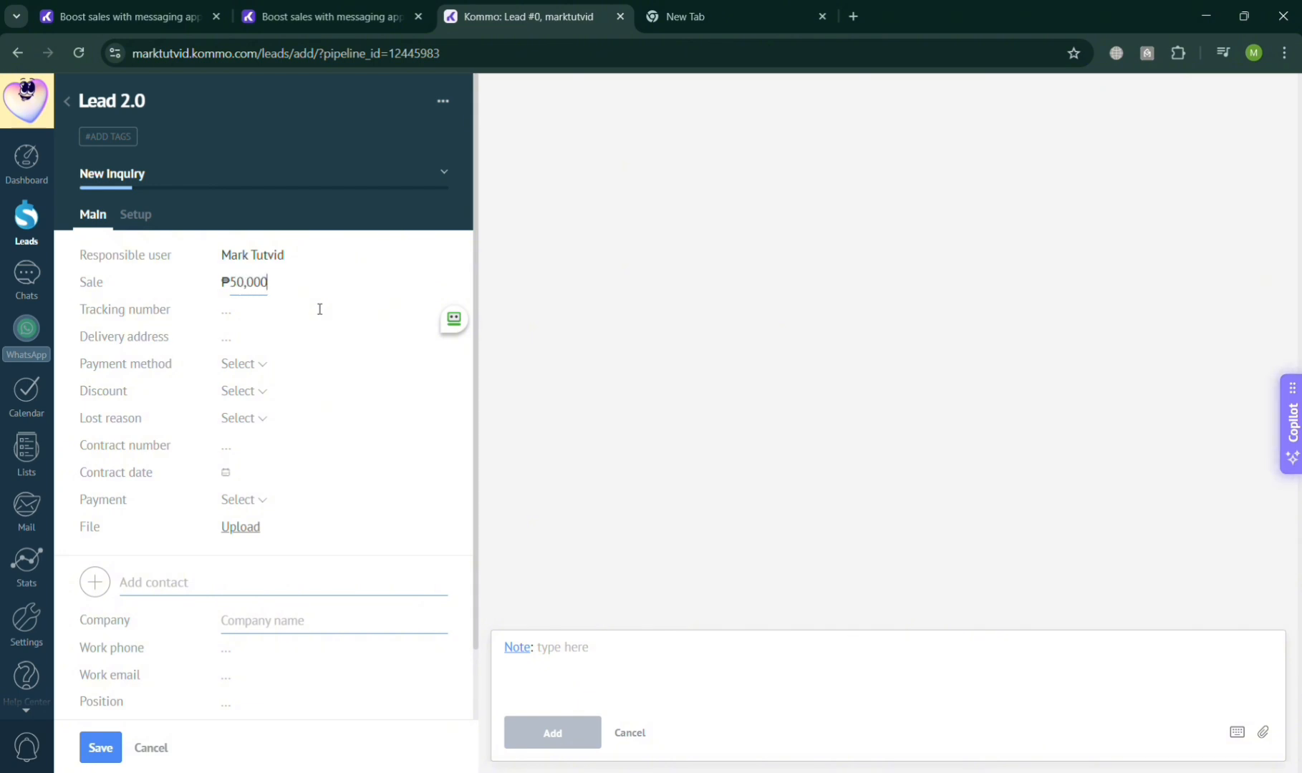
{"action": "left_click", "coordinate": [217, 317]}
{"action": "left_click", "coordinate": [259, 337]}
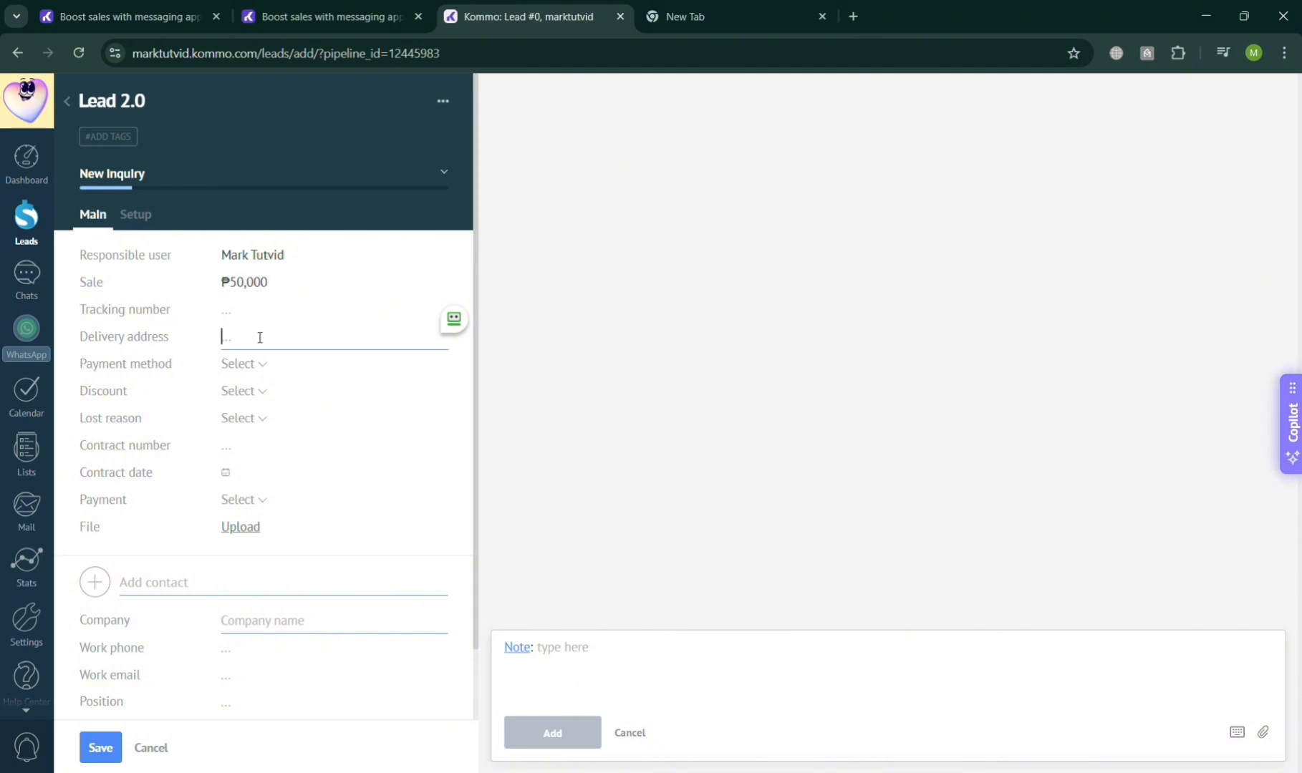
{"action": "left_click", "coordinate": [264, 368]}
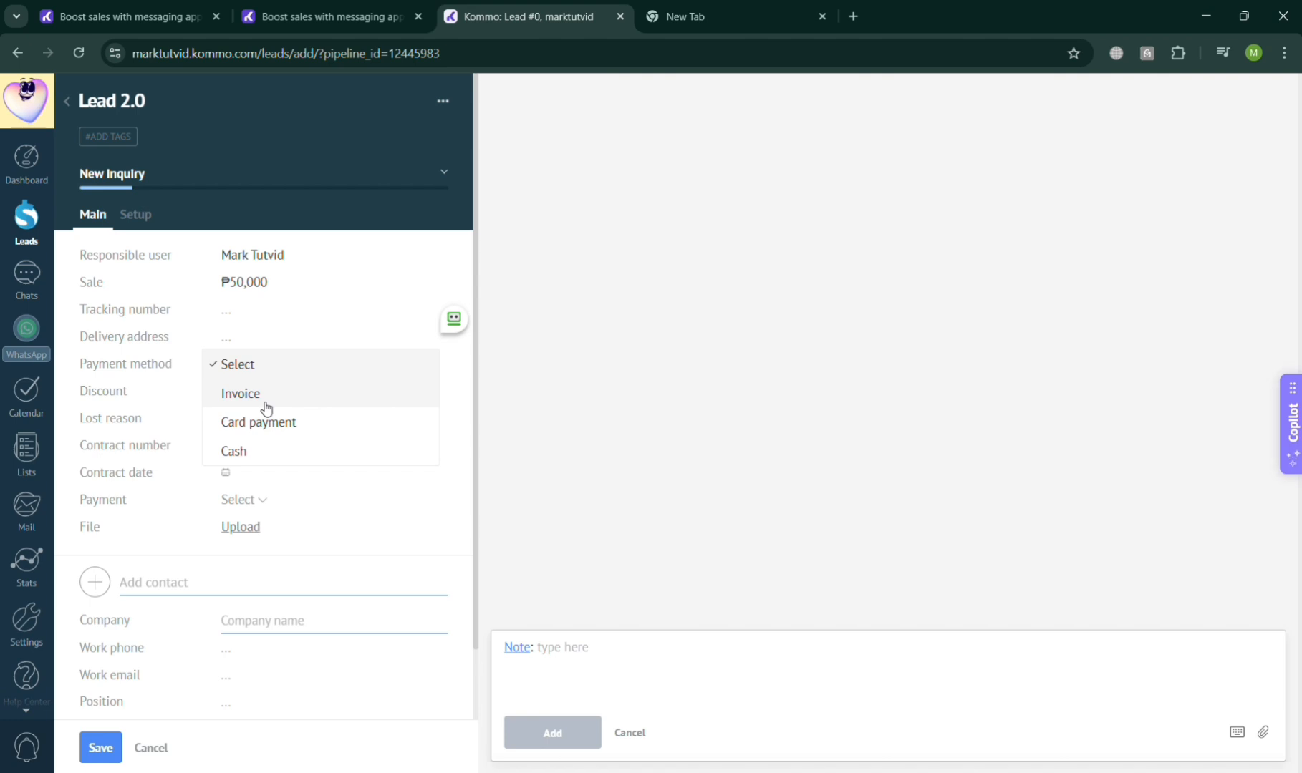
{"action": "left_click", "coordinate": [278, 421]}
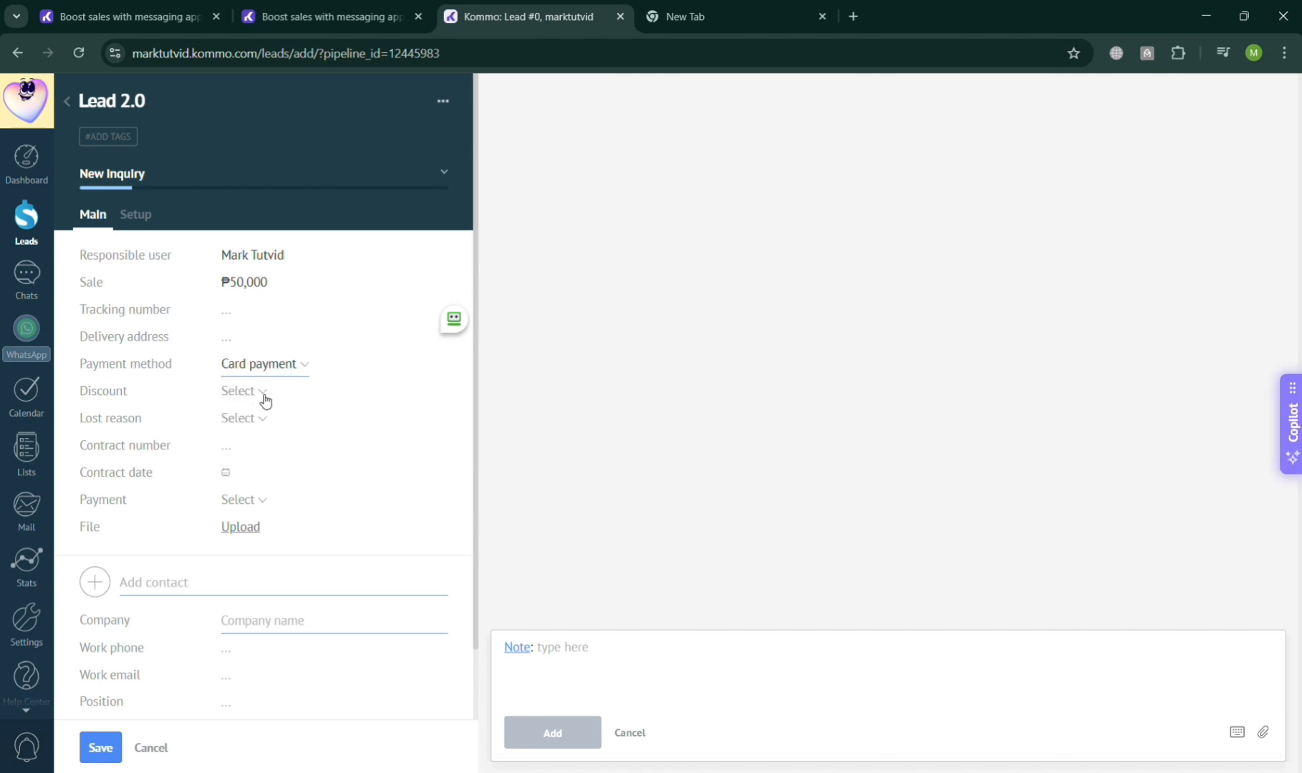
{"action": "left_click", "coordinate": [266, 398]}
{"action": "left_click", "coordinate": [285, 420]}
Set the lead's payment to Full, its lost reason to Pricing concerns and its contract date to 11/21/2025.
{"action": "scroll", "coordinate": [241, 501], "scroll_direction": "down", "scroll_amount": 1}
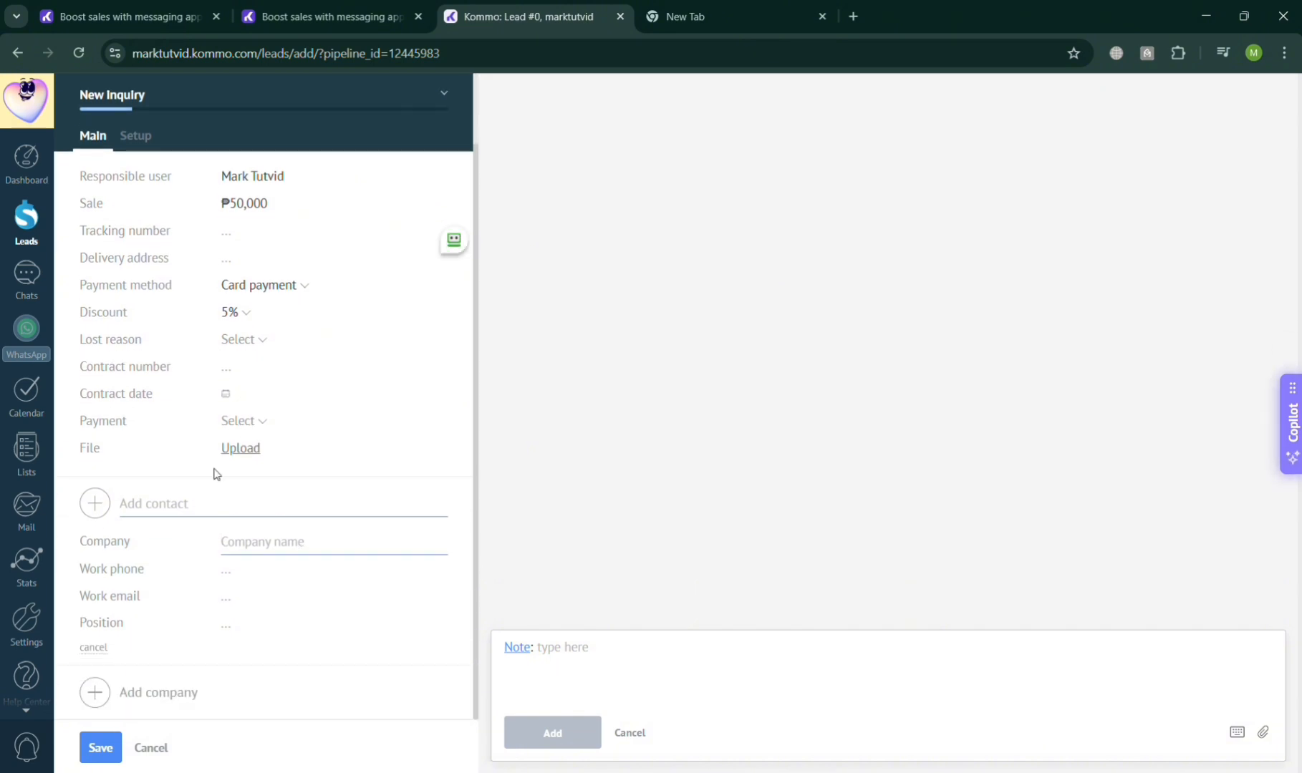
{"action": "left_click", "coordinate": [245, 423]}
{"action": "left_click", "coordinate": [275, 454]}
{"action": "left_click", "coordinate": [265, 346]}
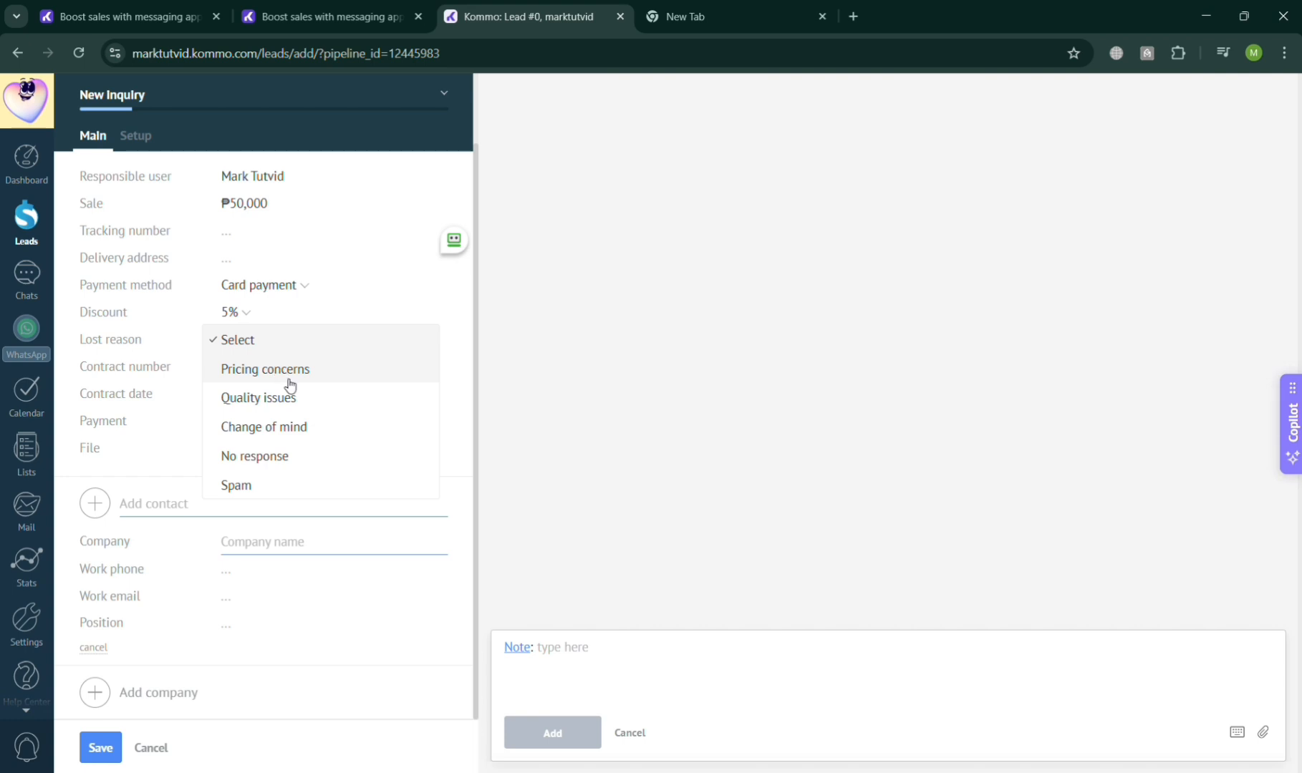
{"action": "left_click", "coordinate": [292, 378]}
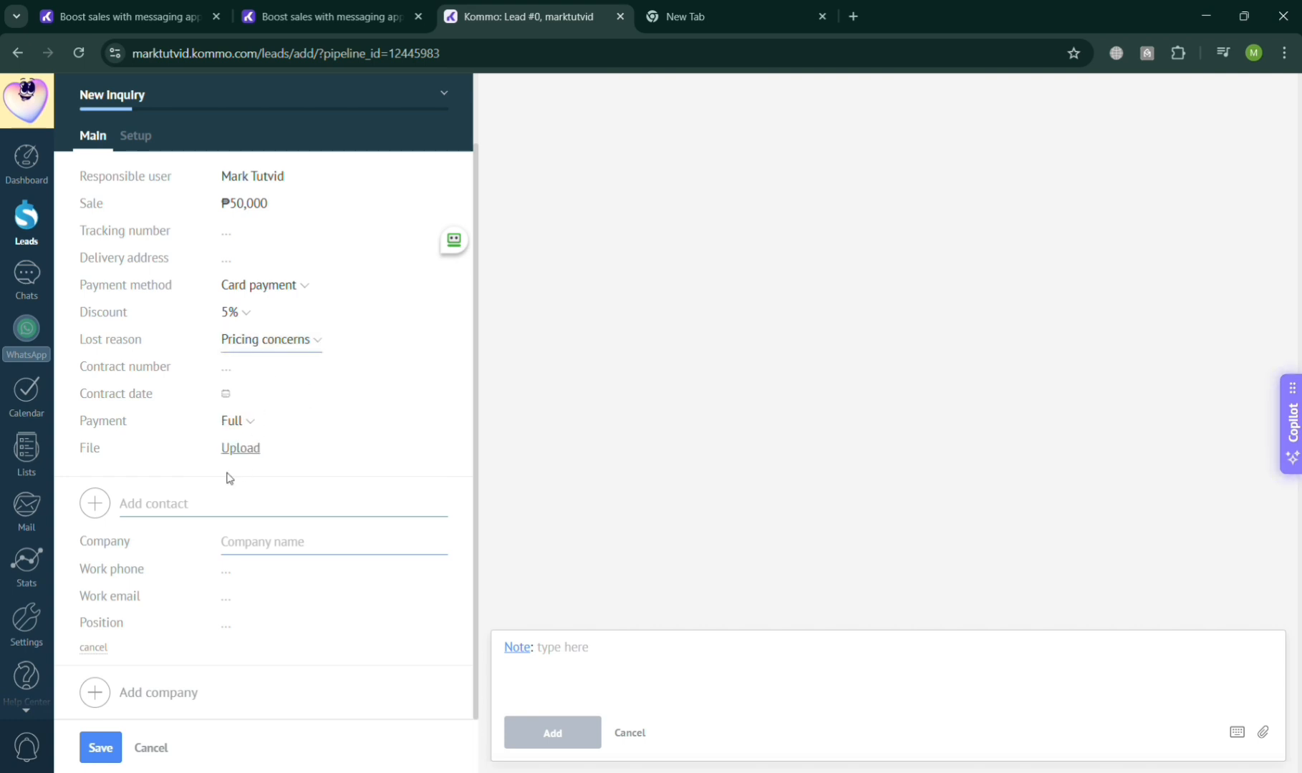
{"action": "left_click", "coordinate": [226, 393]}
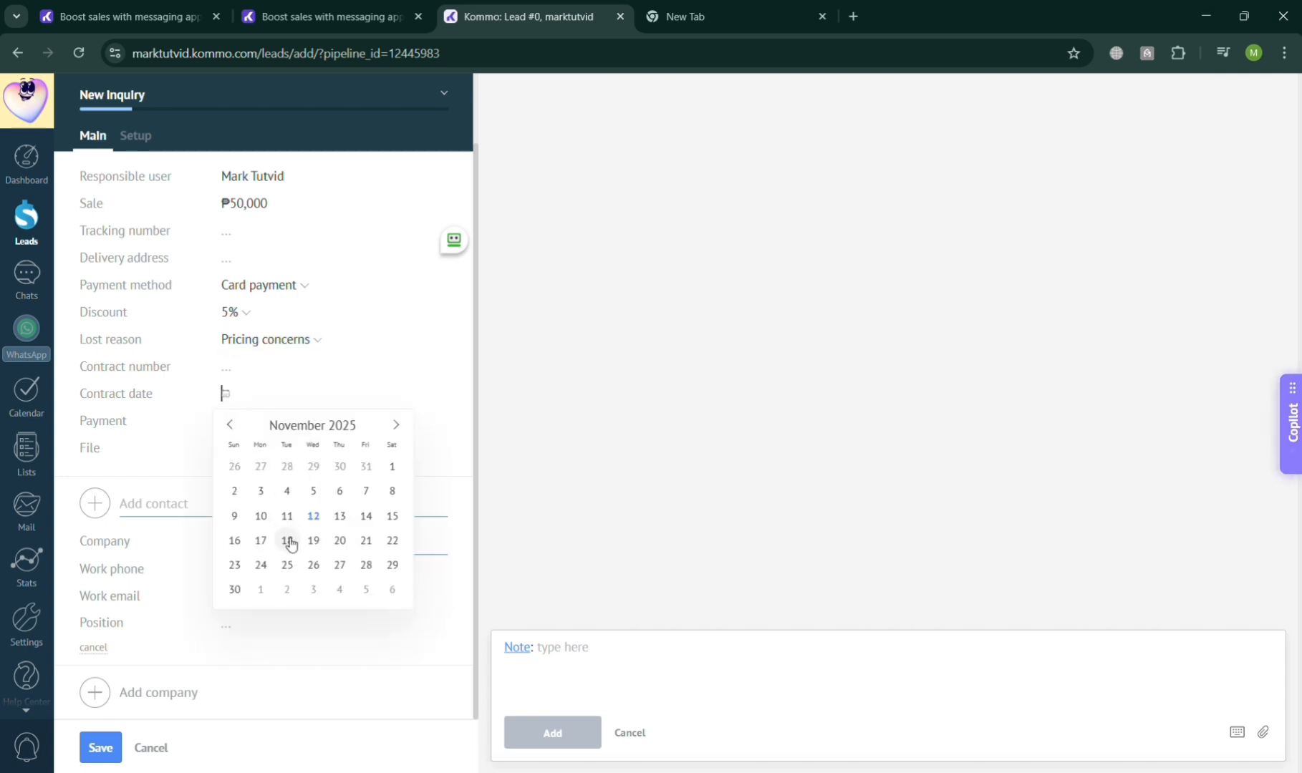
{"action": "left_click", "coordinate": [363, 539]}
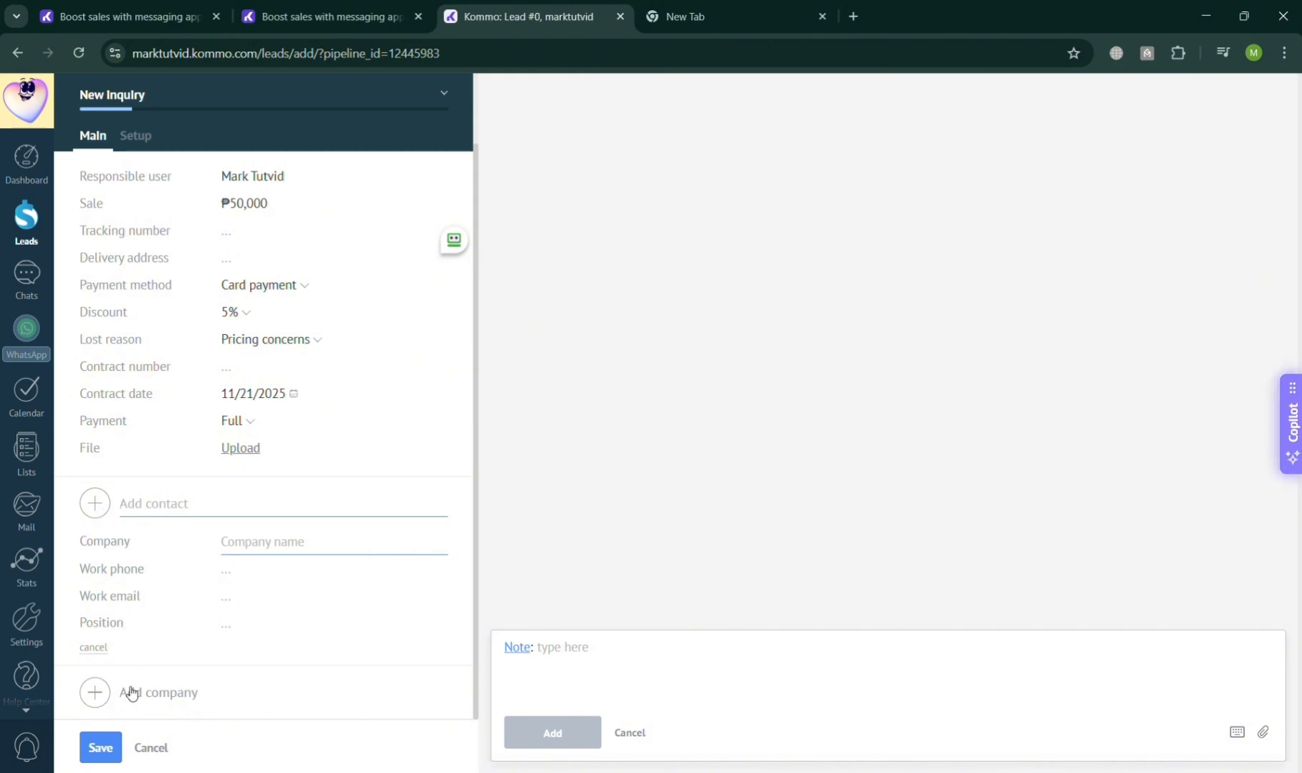
Add the company APPLE INC. to the lead and save it.
{"action": "left_click", "coordinate": [95, 692]}
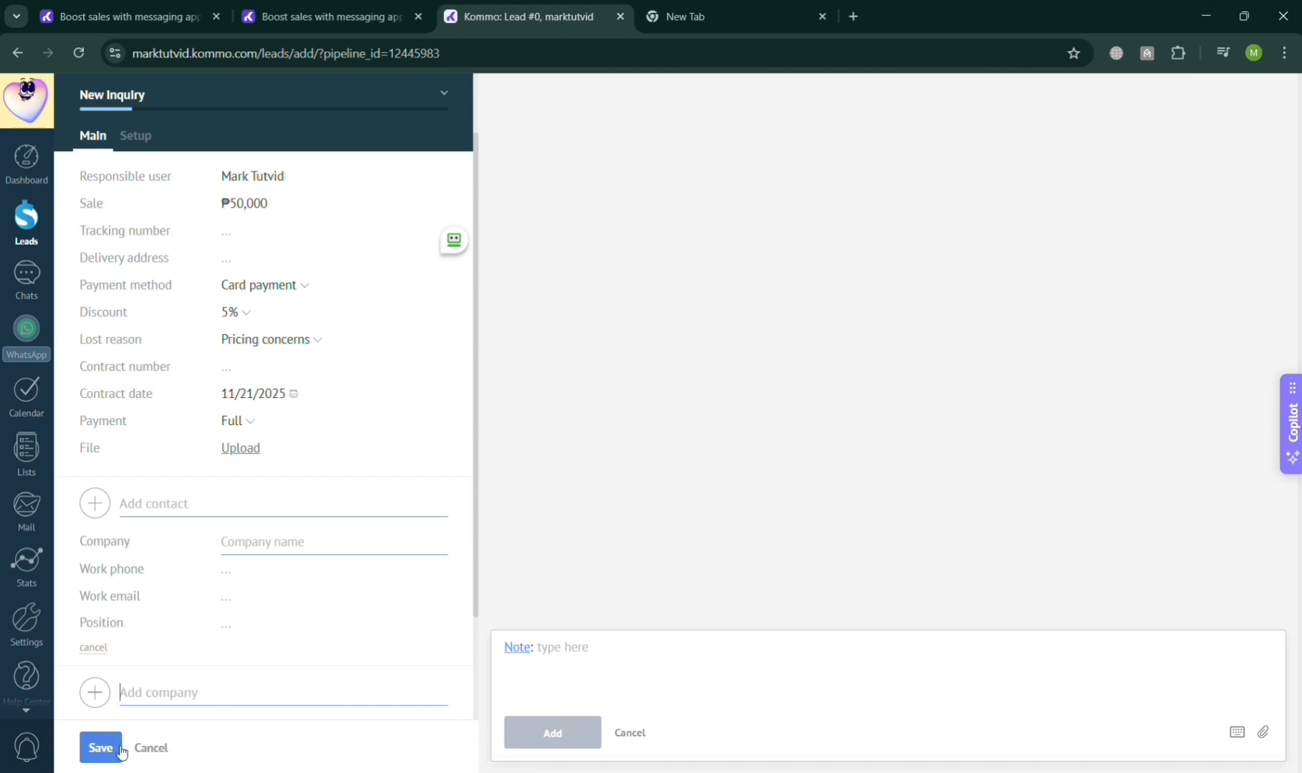
{"action": "type", "text": "APPLE INC"}
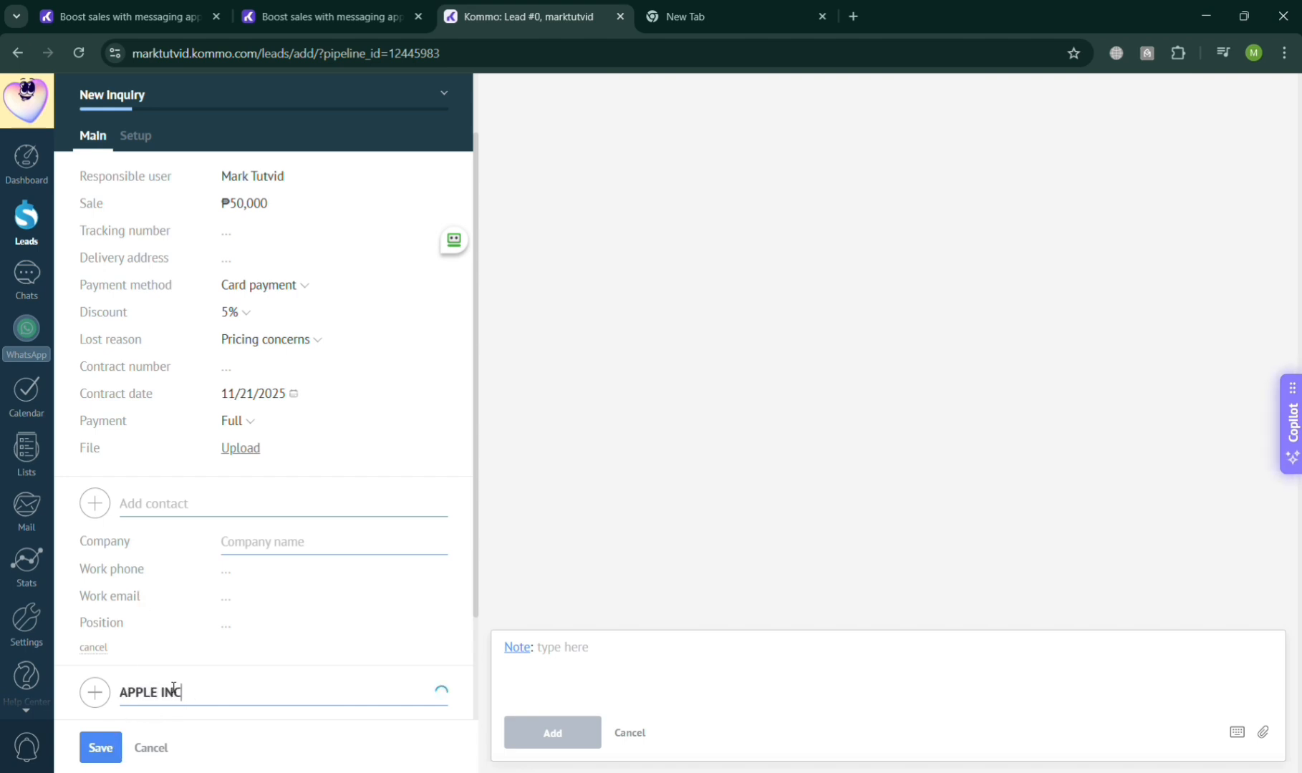
{"action": "type", "text": "."}
{"action": "left_click", "coordinate": [98, 748]}
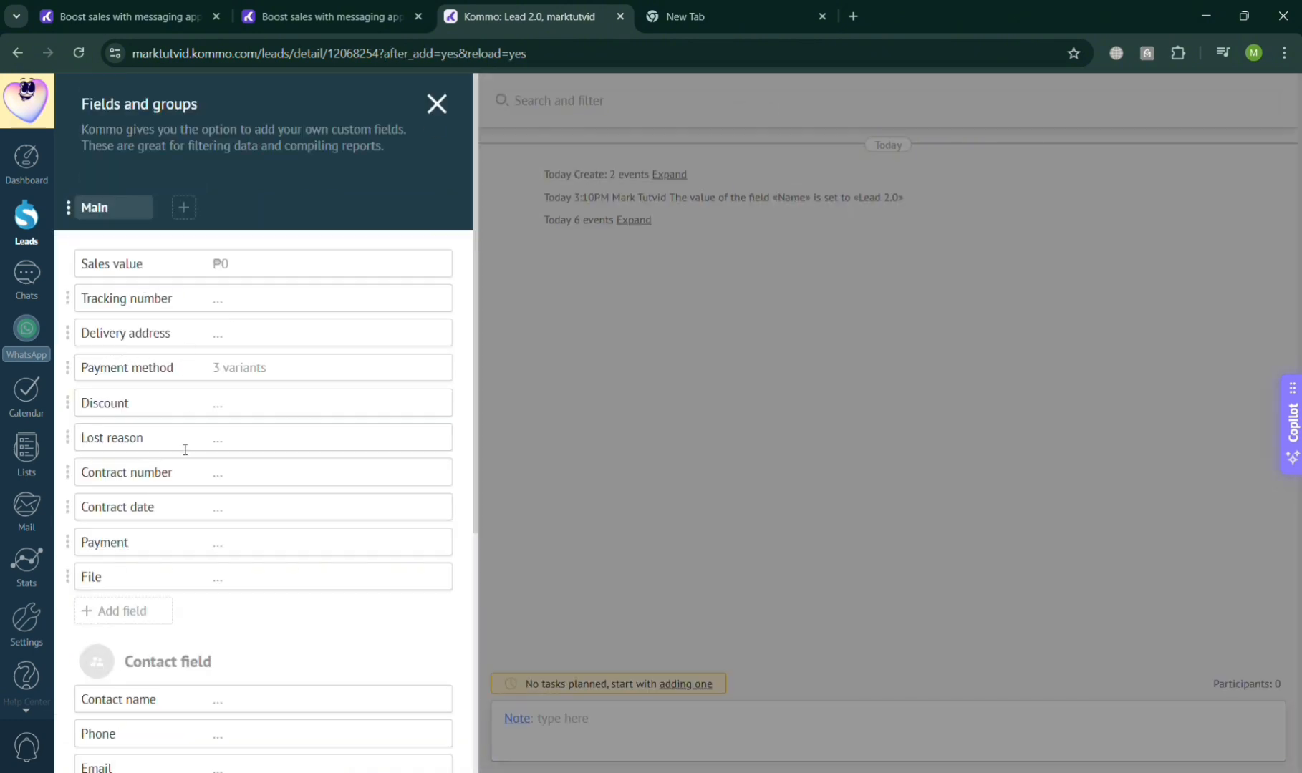
Review the lead's field setup and its Statistics, Media and Products sections, and return to the main details.
{"action": "scroll", "coordinate": [205, 704], "scroll_direction": "down", "scroll_amount": 5}
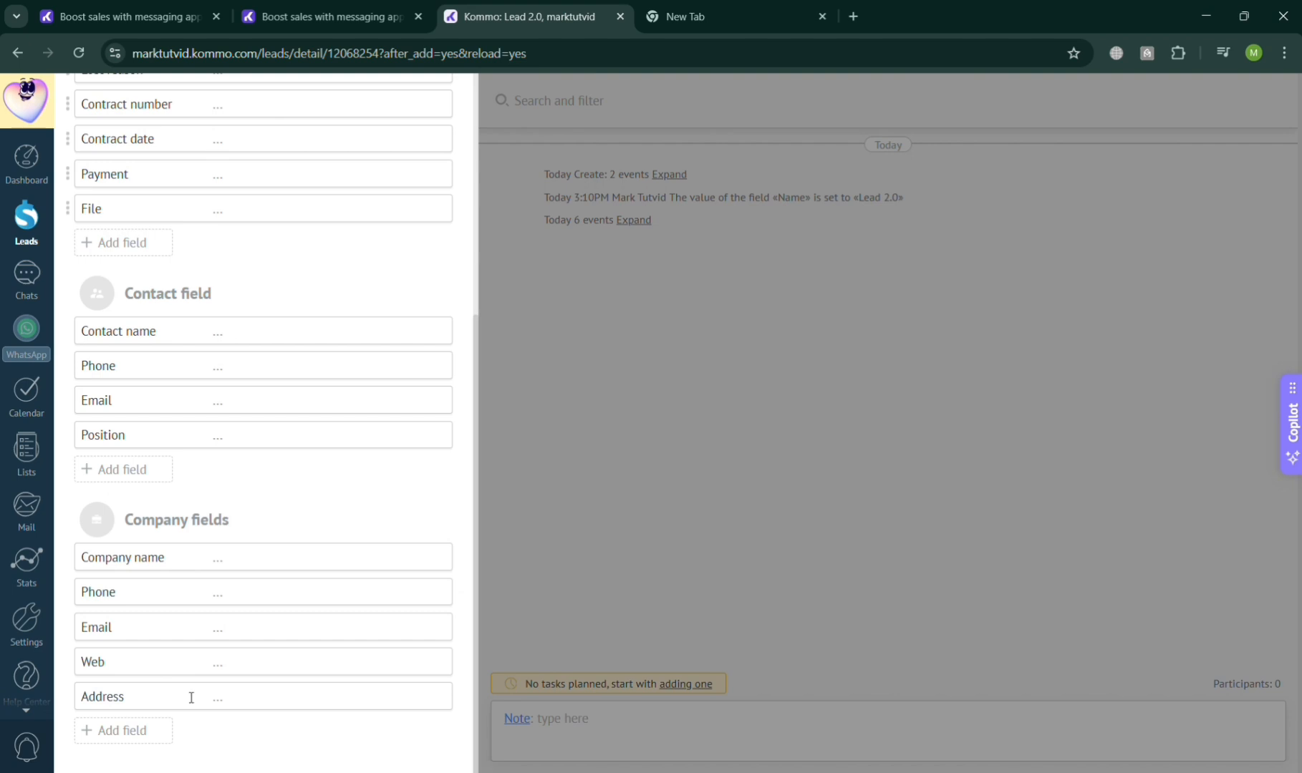
{"action": "scroll", "coordinate": [175, 698], "scroll_direction": "up", "scroll_amount": 5}
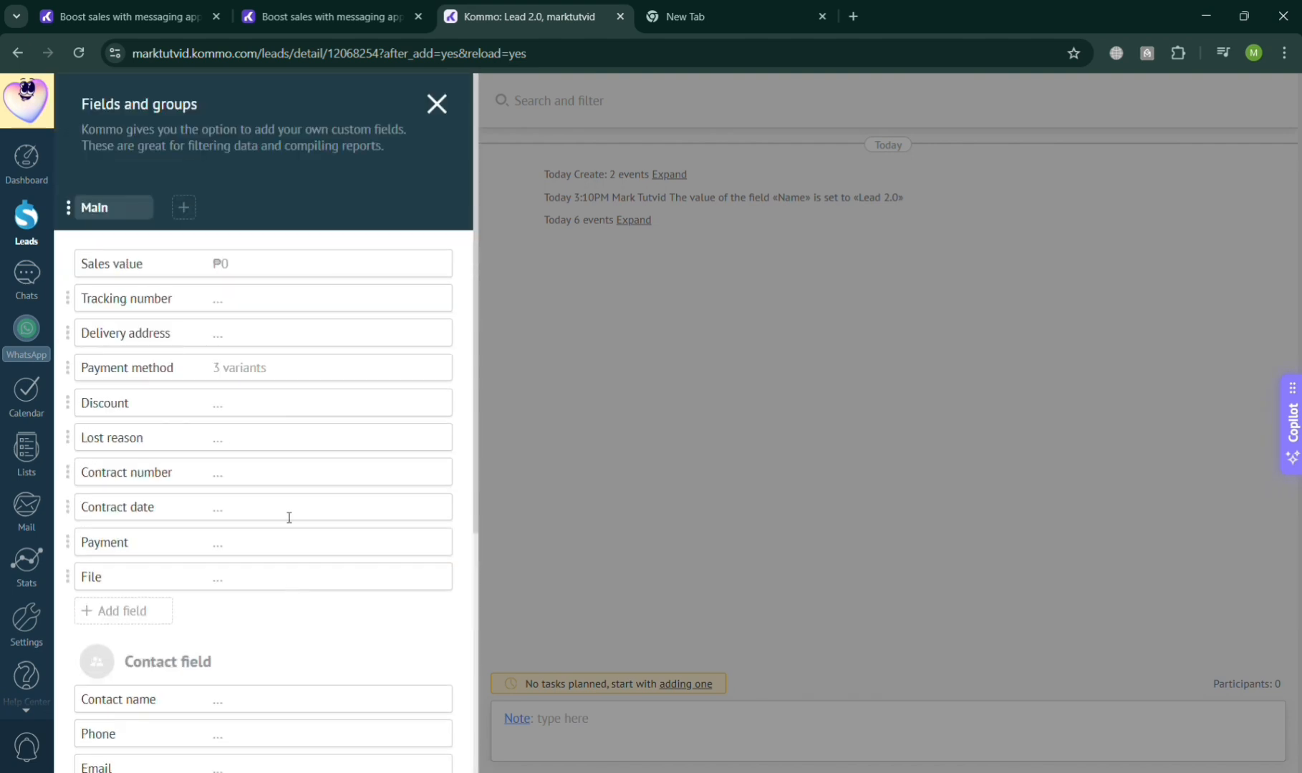
{"action": "left_click", "coordinate": [434, 105]}
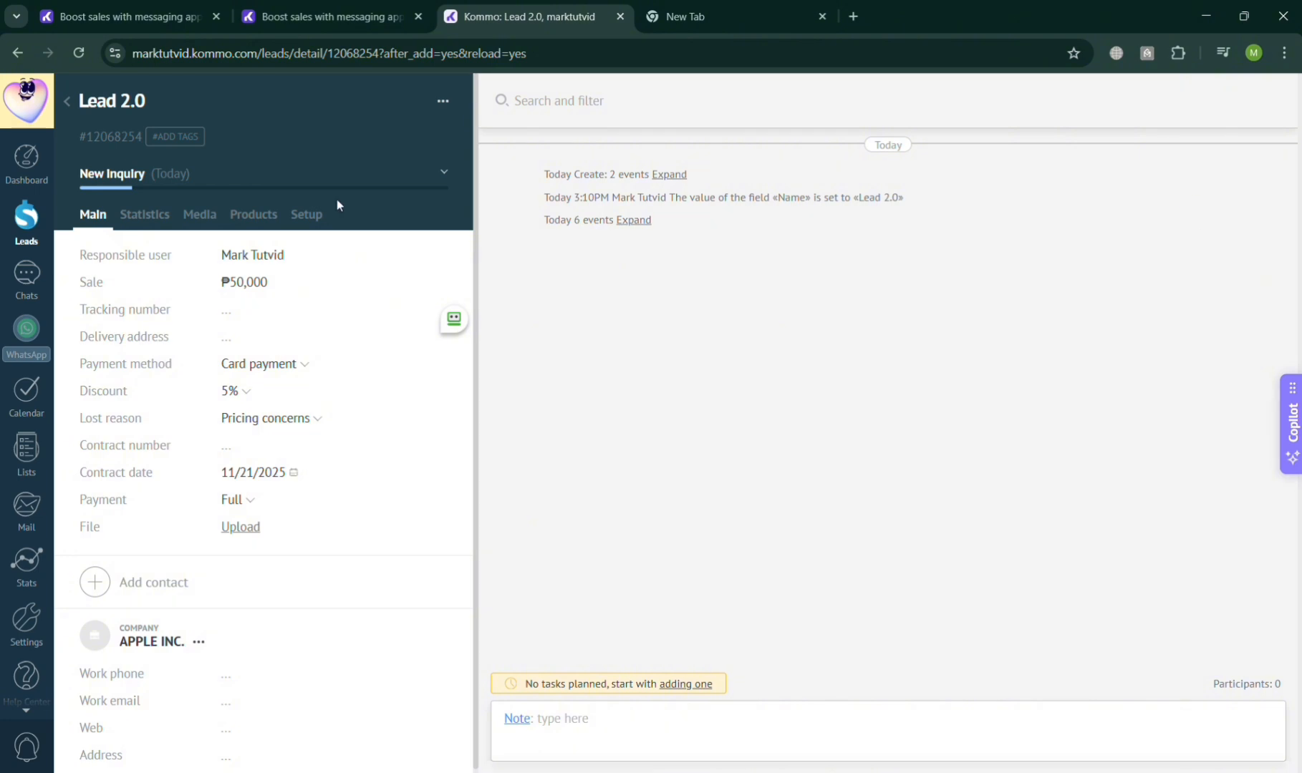
{"action": "left_click", "coordinate": [145, 215]}
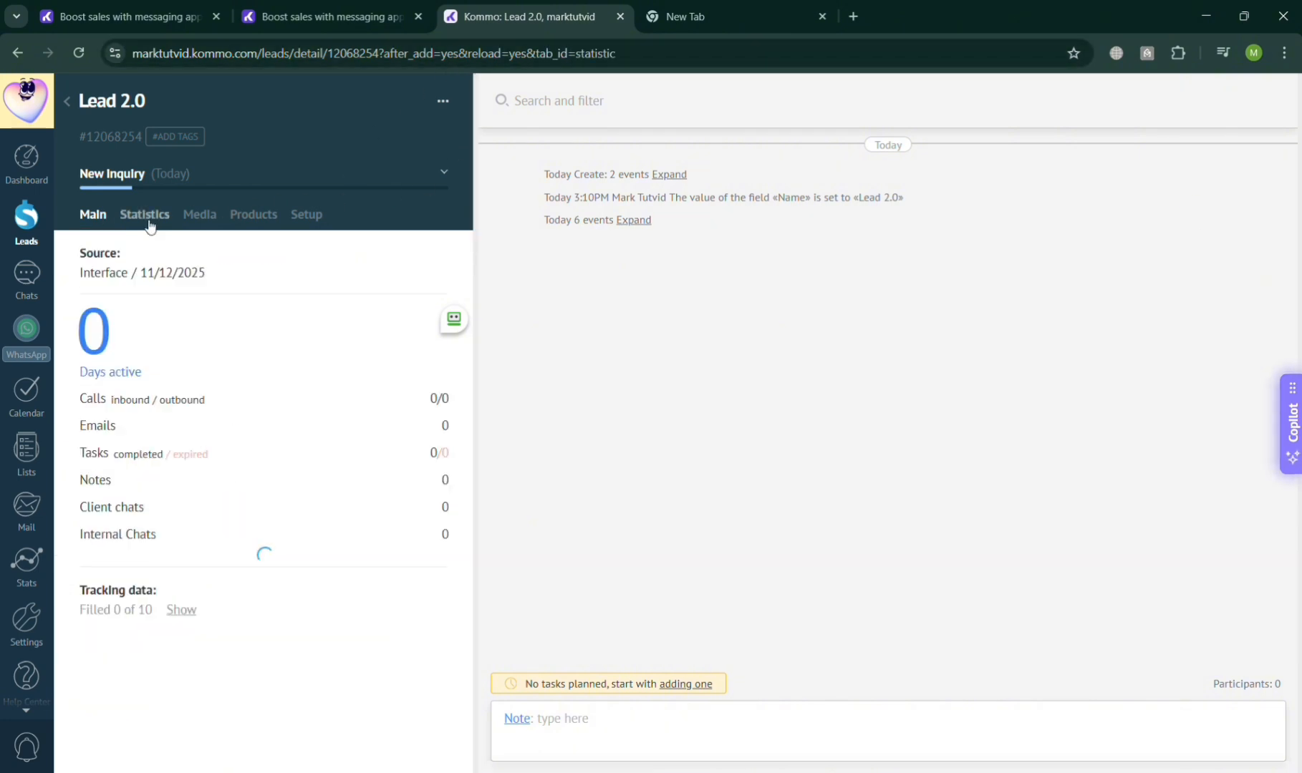
{"action": "left_click", "coordinate": [216, 222]}
{"action": "left_click", "coordinate": [250, 219]}
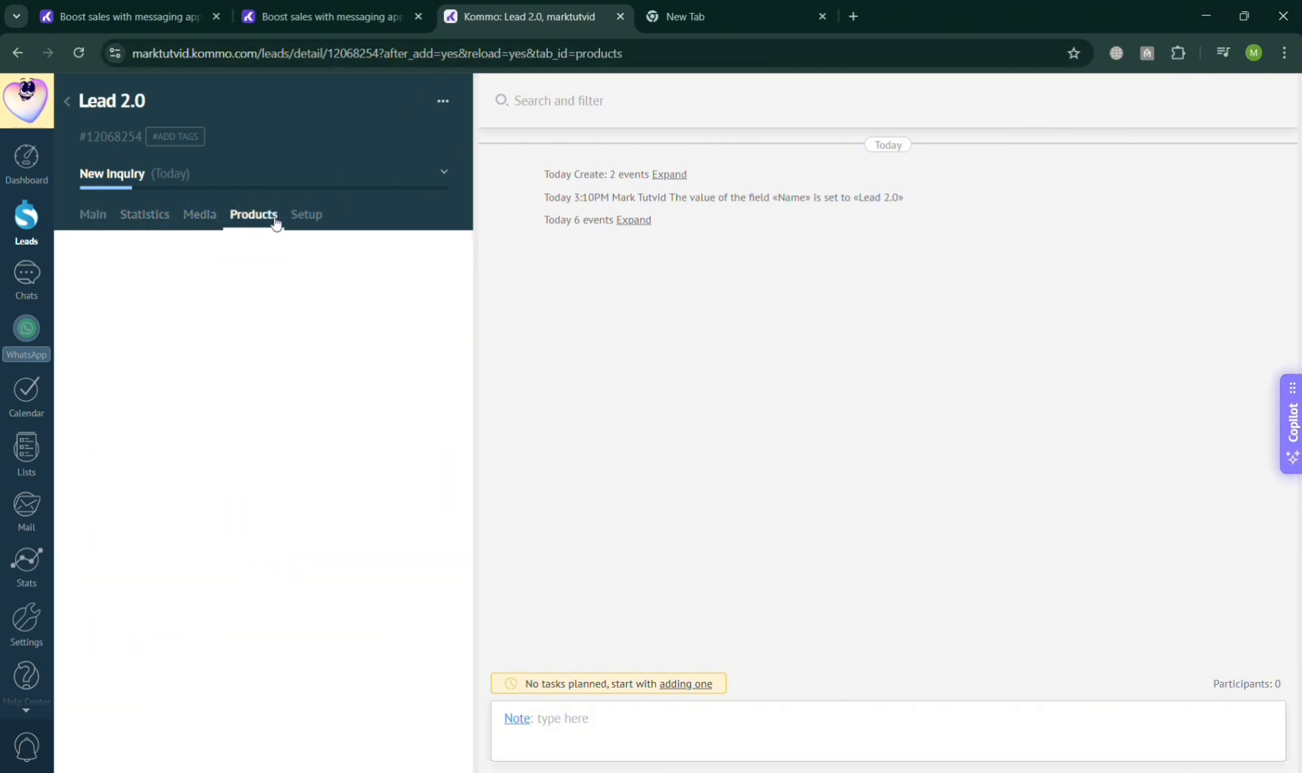
{"action": "left_click", "coordinate": [305, 217]}
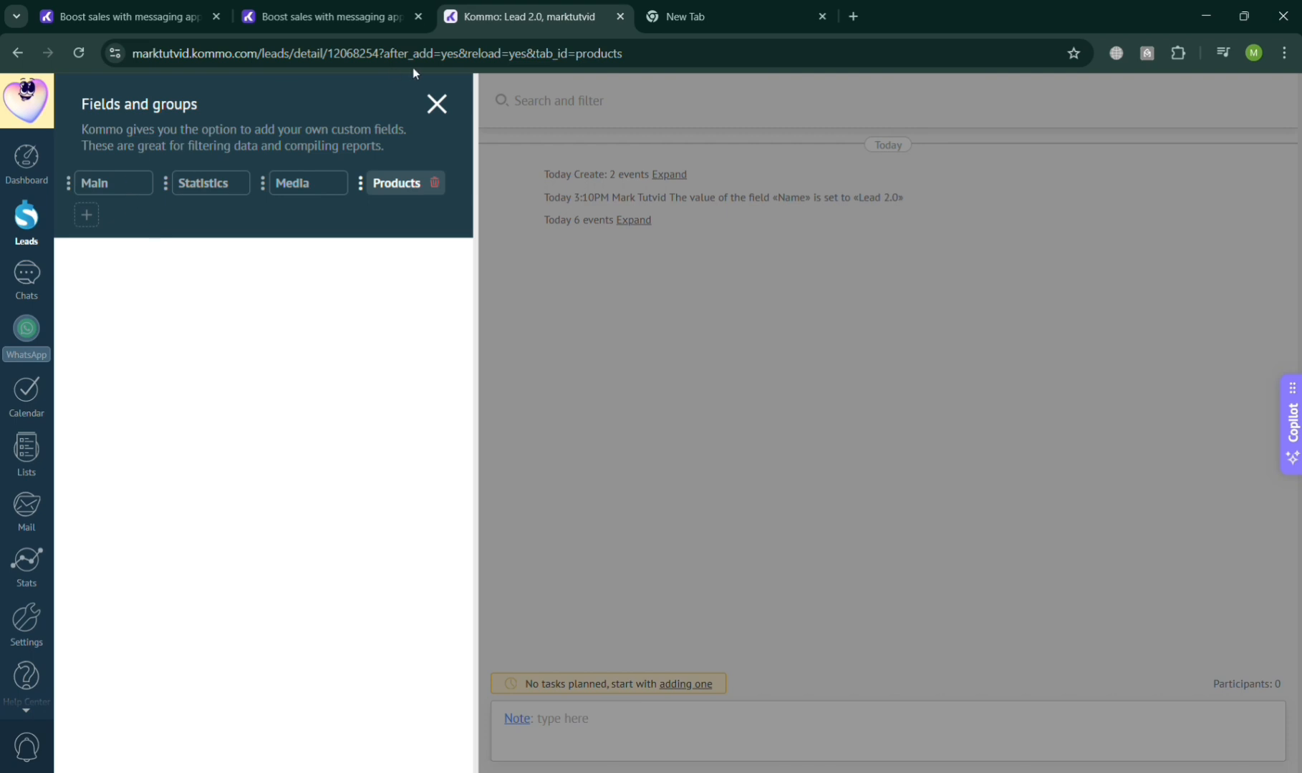
{"action": "left_click", "coordinate": [436, 107]}
{"action": "left_click", "coordinate": [92, 214]}
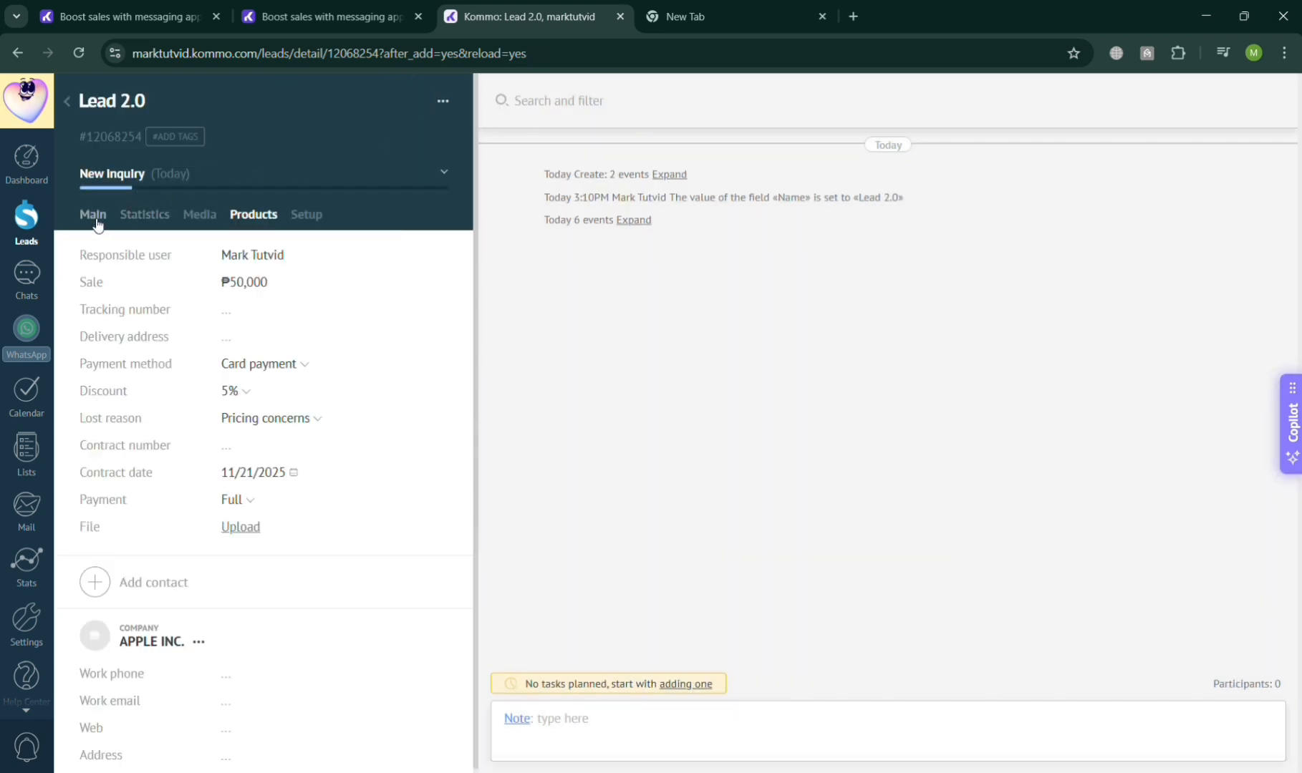
Return to the leads pipeline and move the Lead 2.0 card to Order placed and from there to Qualified.
{"action": "left_click", "coordinate": [20, 224]}
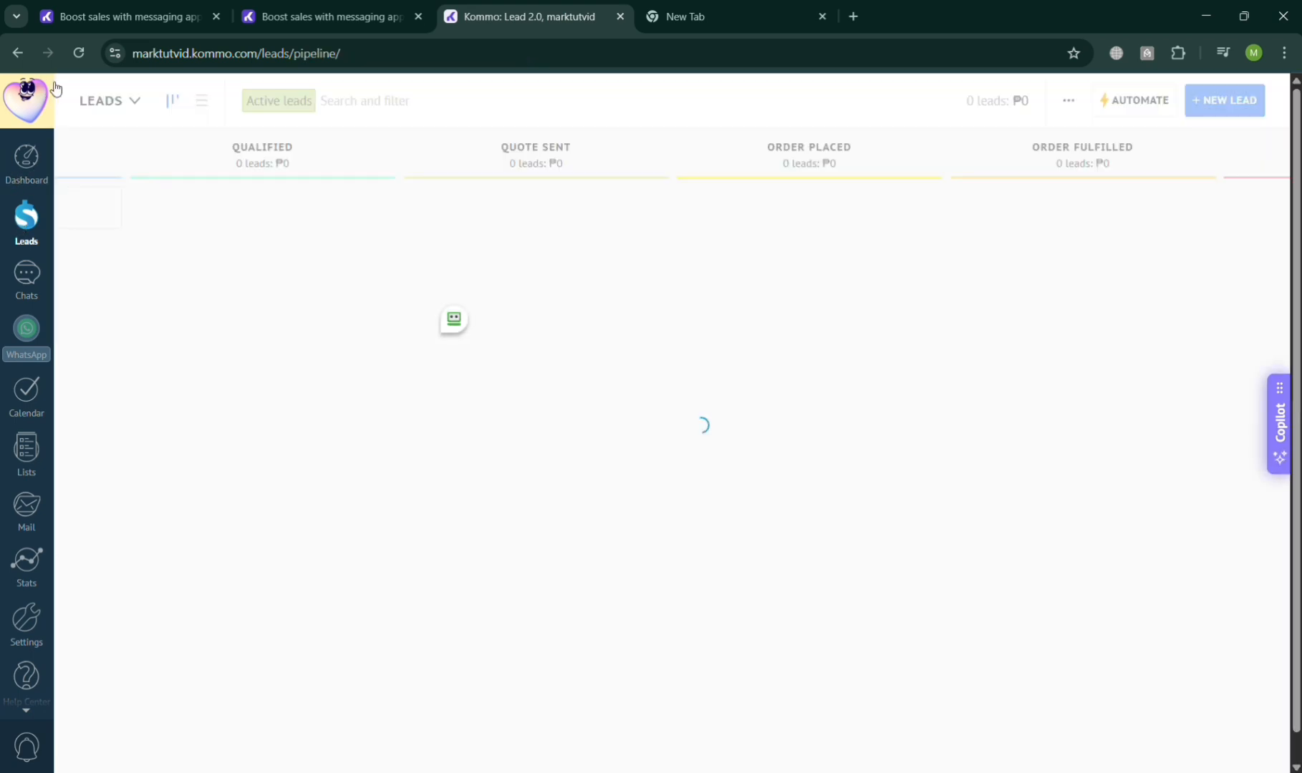
{"action": "left_click_drag", "start_coordinate": [252, 268], "coordinate": [1055, 357]}
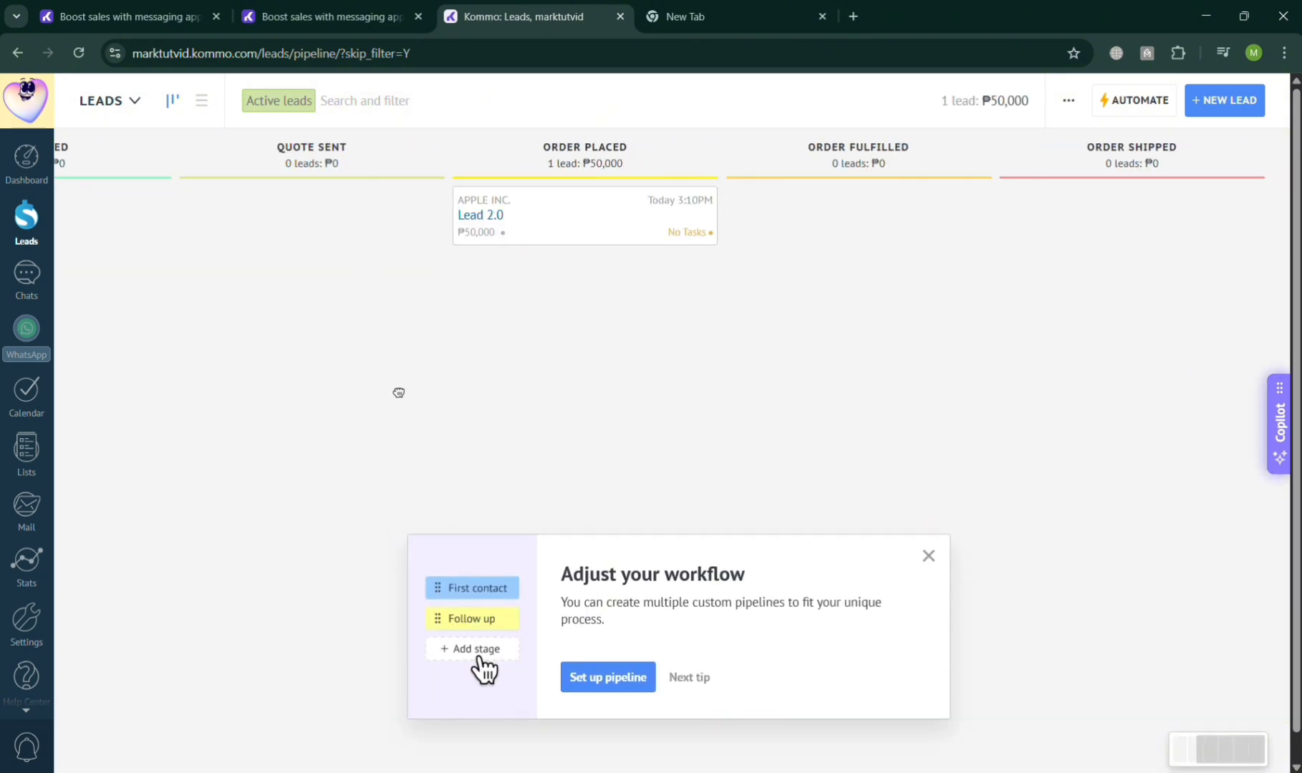
{"action": "left_click_drag", "start_coordinate": [625, 201], "coordinate": [179, 239]}
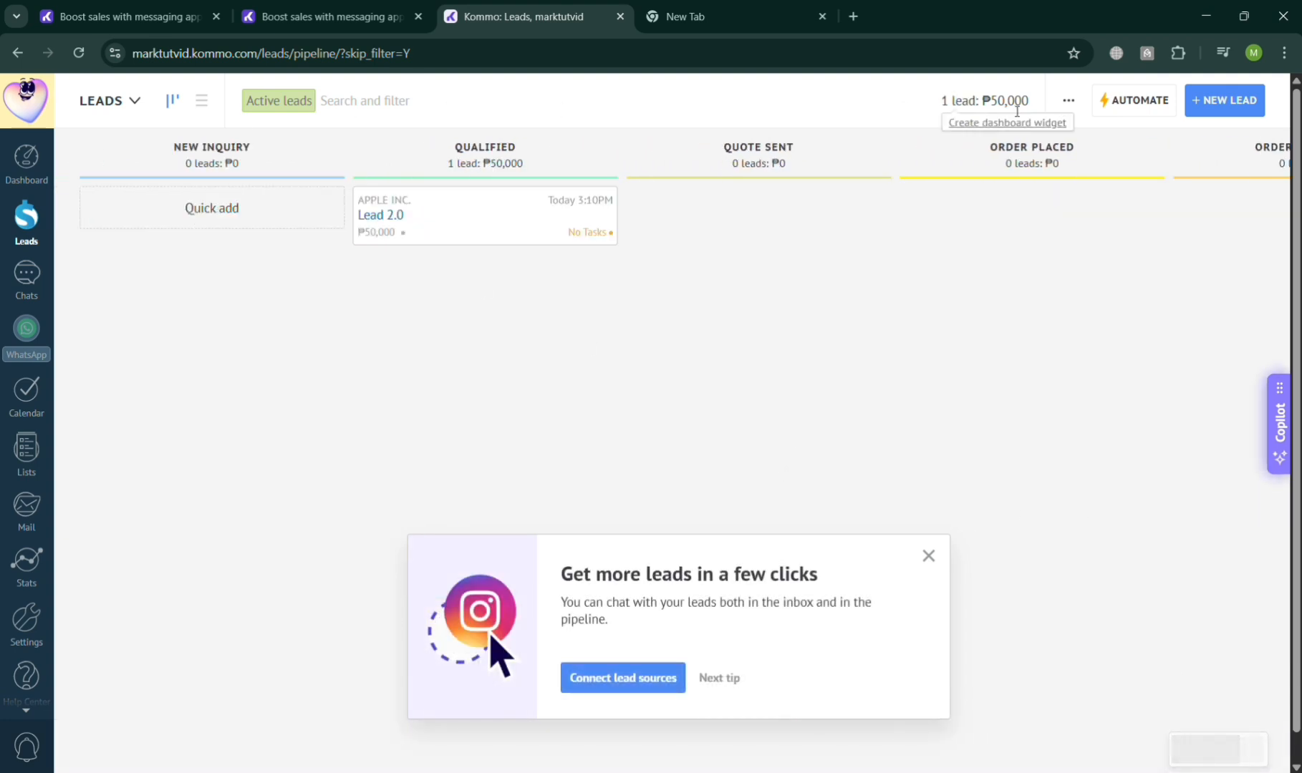
Rename the New inquiry stage of the leads pipeline to New Concerns and save the pipeline setup.
{"action": "left_click", "coordinate": [1067, 101]}
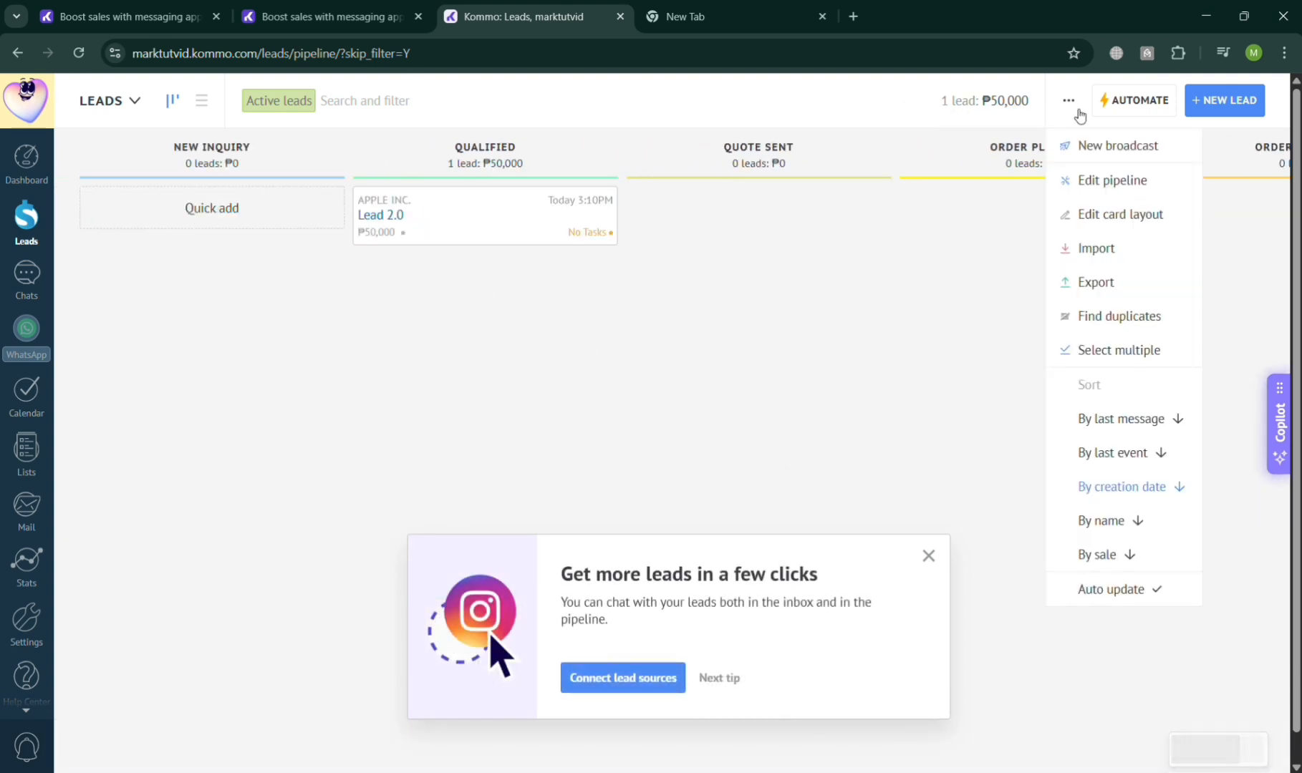
{"action": "left_click", "coordinate": [1108, 185]}
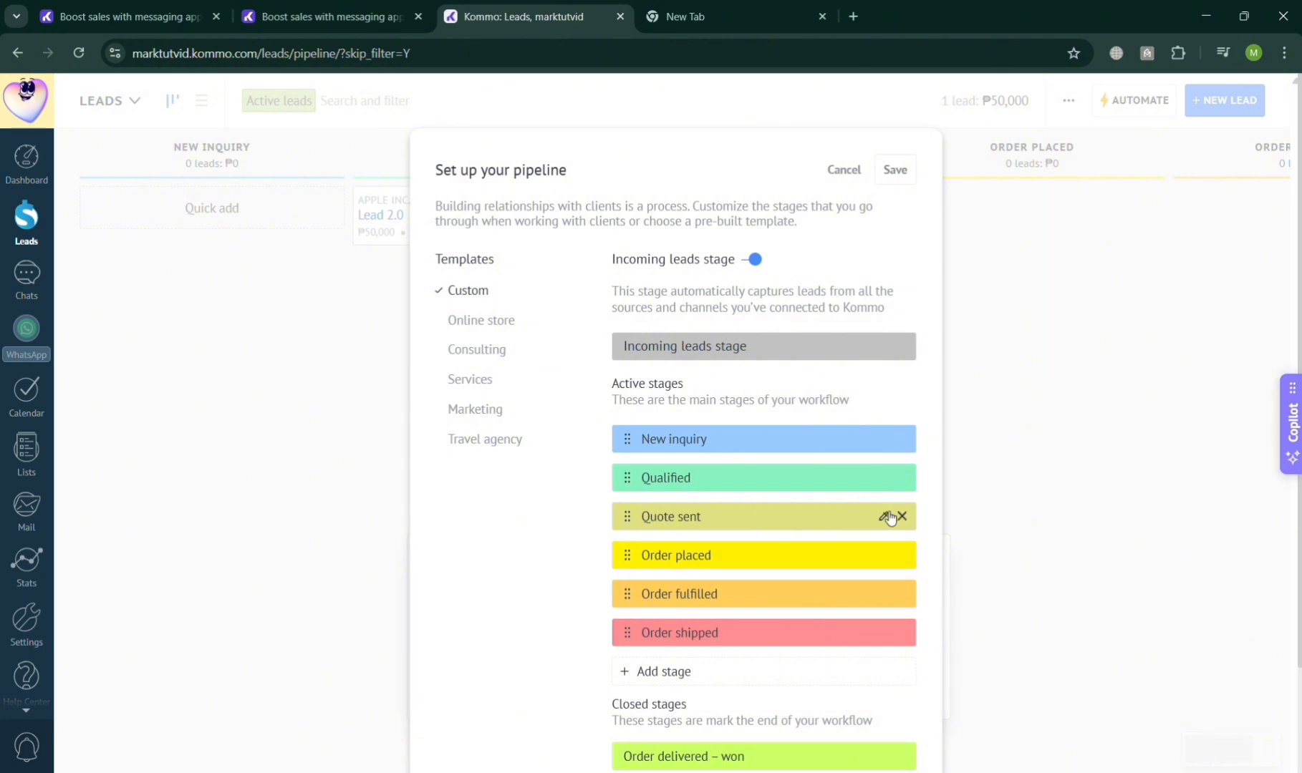
{"action": "left_click", "coordinate": [884, 438]}
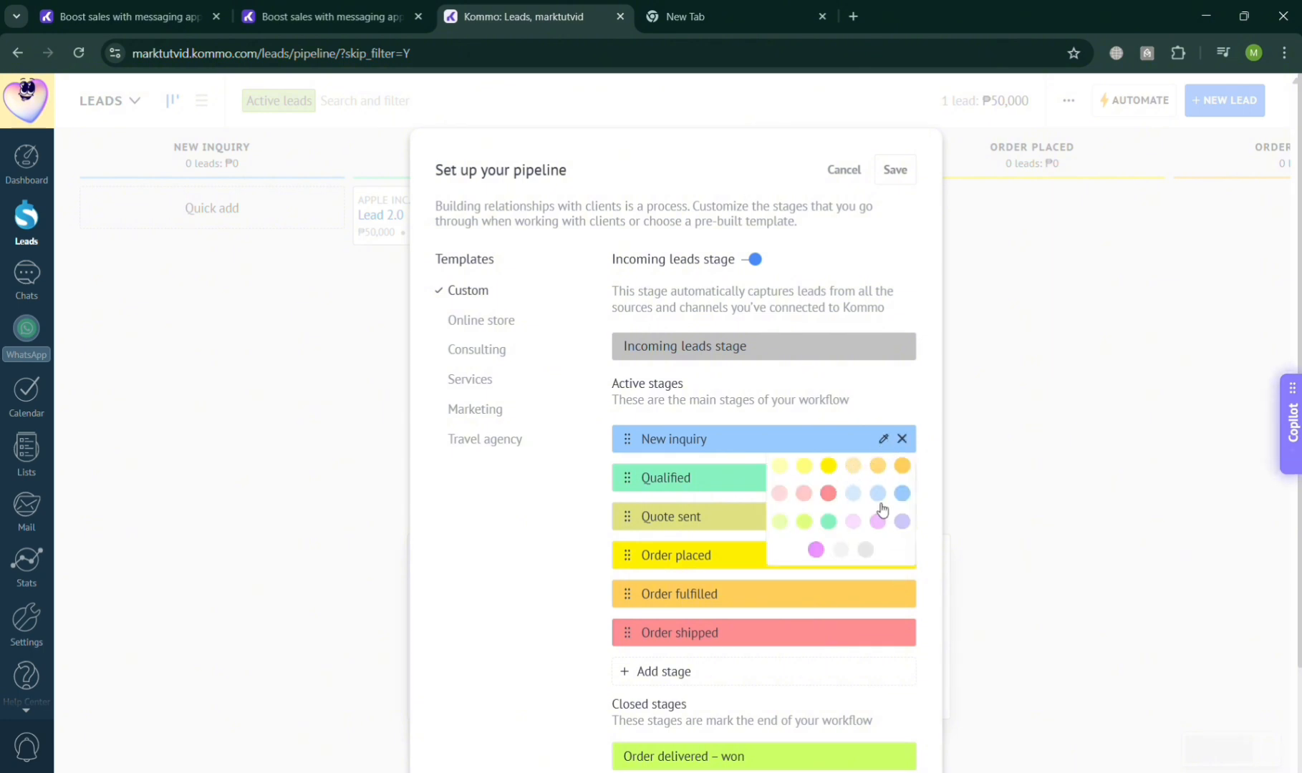
{"action": "triple_click", "coordinate": [693, 448]}
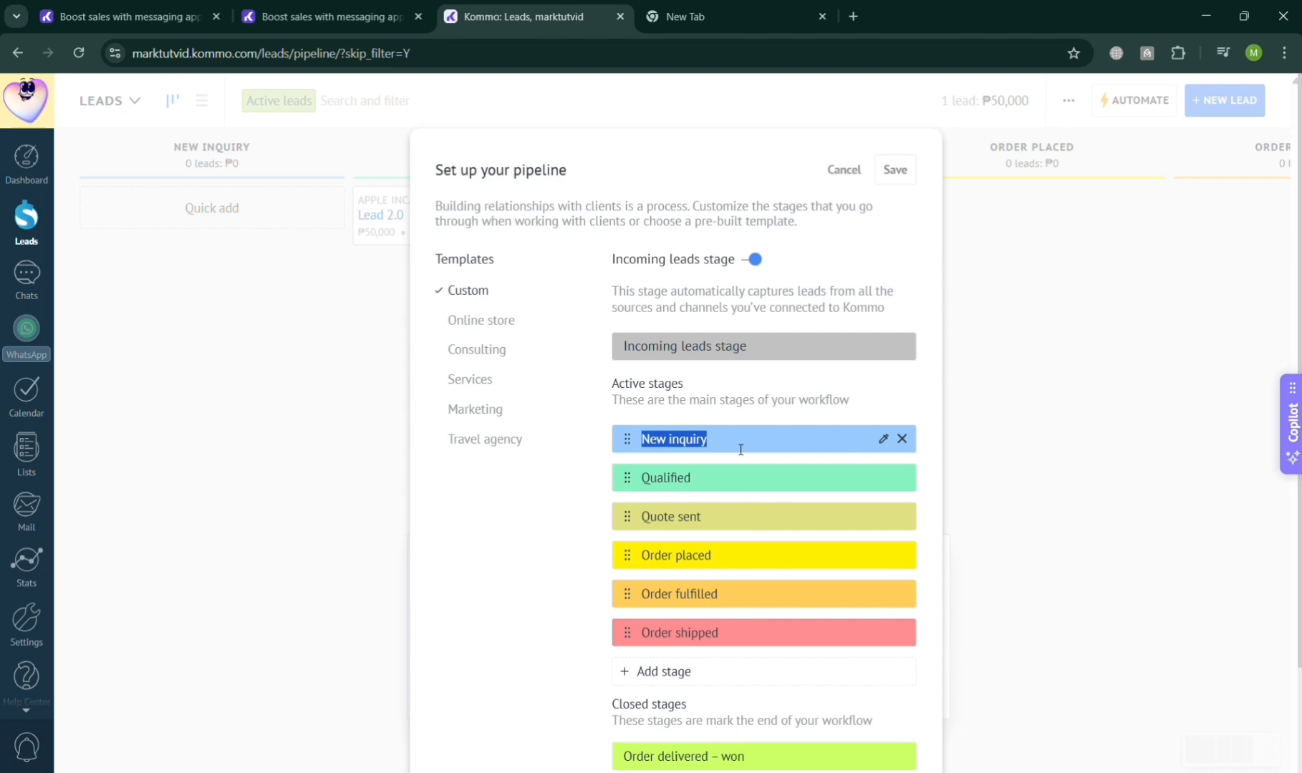
{"action": "type", "text": "n"}
{"action": "key", "text": "BackSpace"}
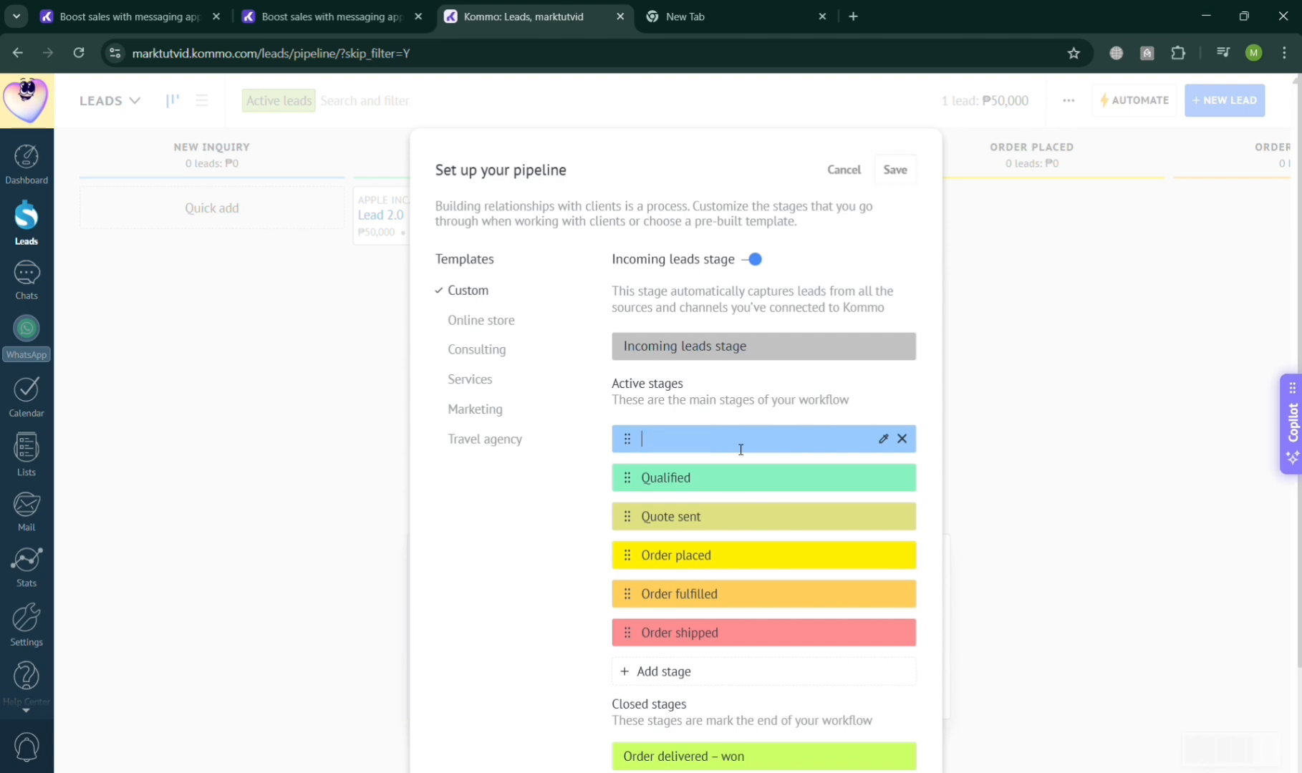
{"action": "type", "text": "New"}
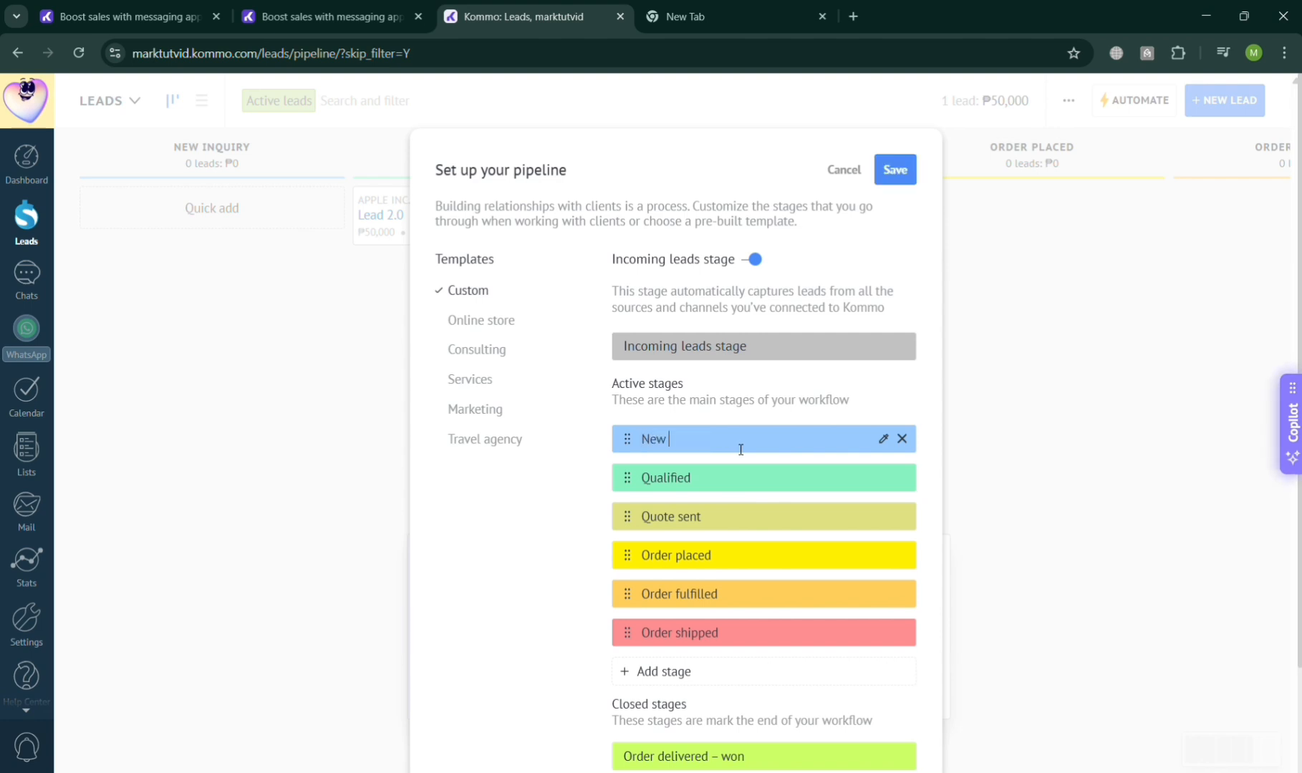
{"action": "type", "text": " Concern"}
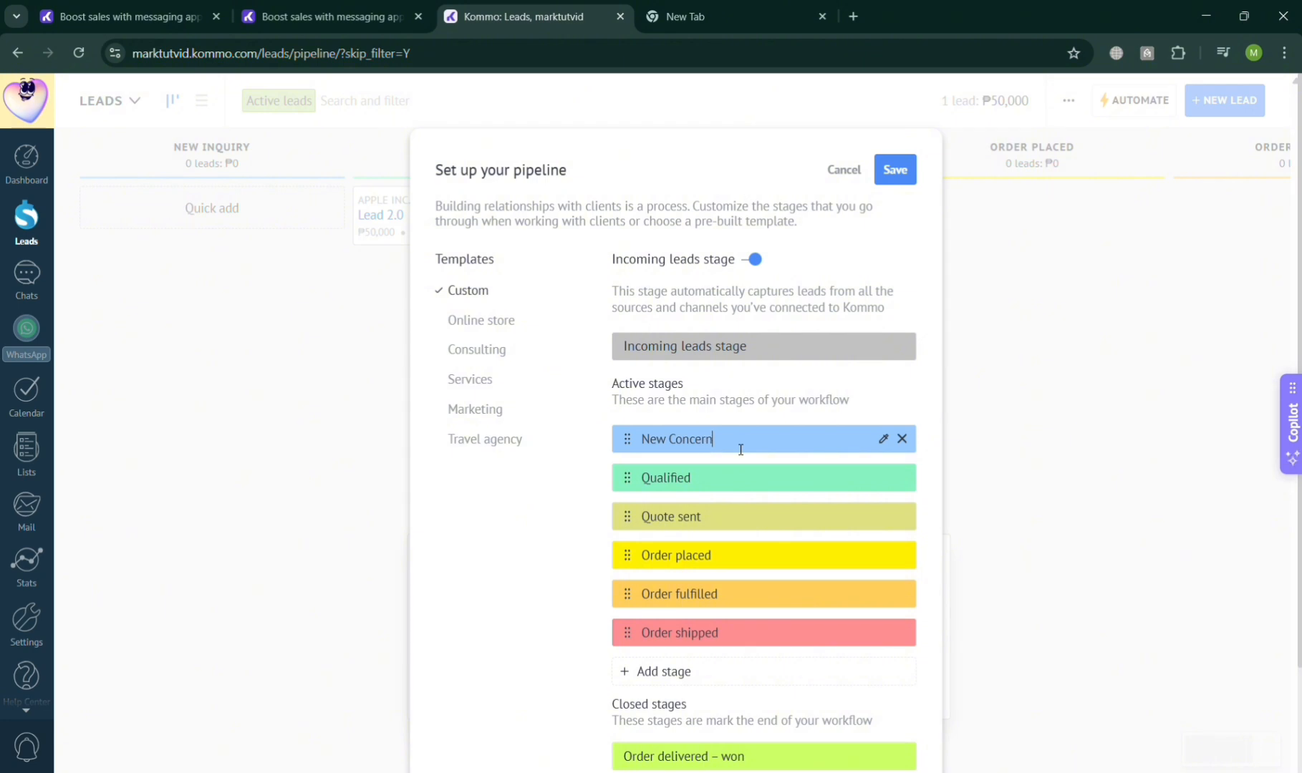
{"action": "type", "text": "s"}
{"action": "scroll", "coordinate": [849, 642], "scroll_direction": "down", "scroll_amount": 2}
{"action": "scroll", "coordinate": [872, 131], "scroll_direction": "up", "scroll_amount": 2}
{"action": "left_click", "coordinate": [901, 169]}
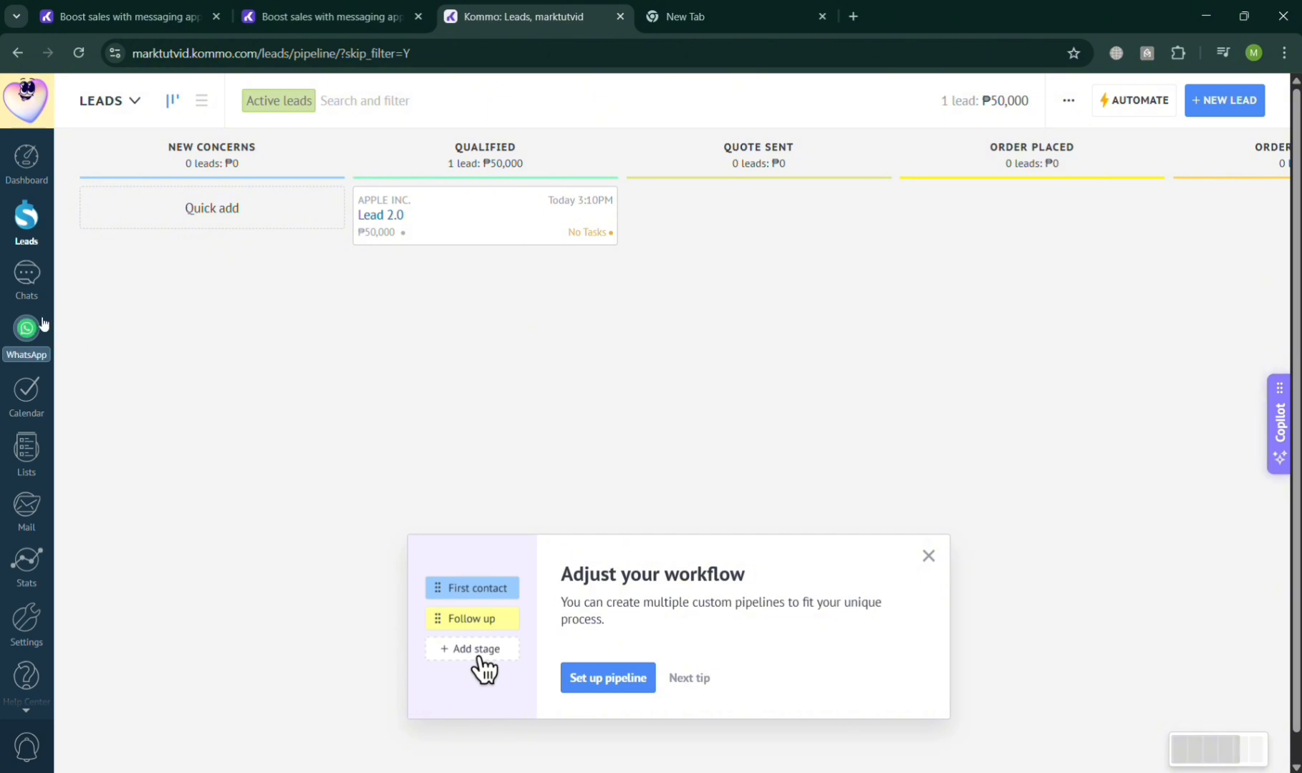
Go to Chats and look over the inbox's sorting and multiple-action options.
{"action": "left_click", "coordinate": [30, 280]}
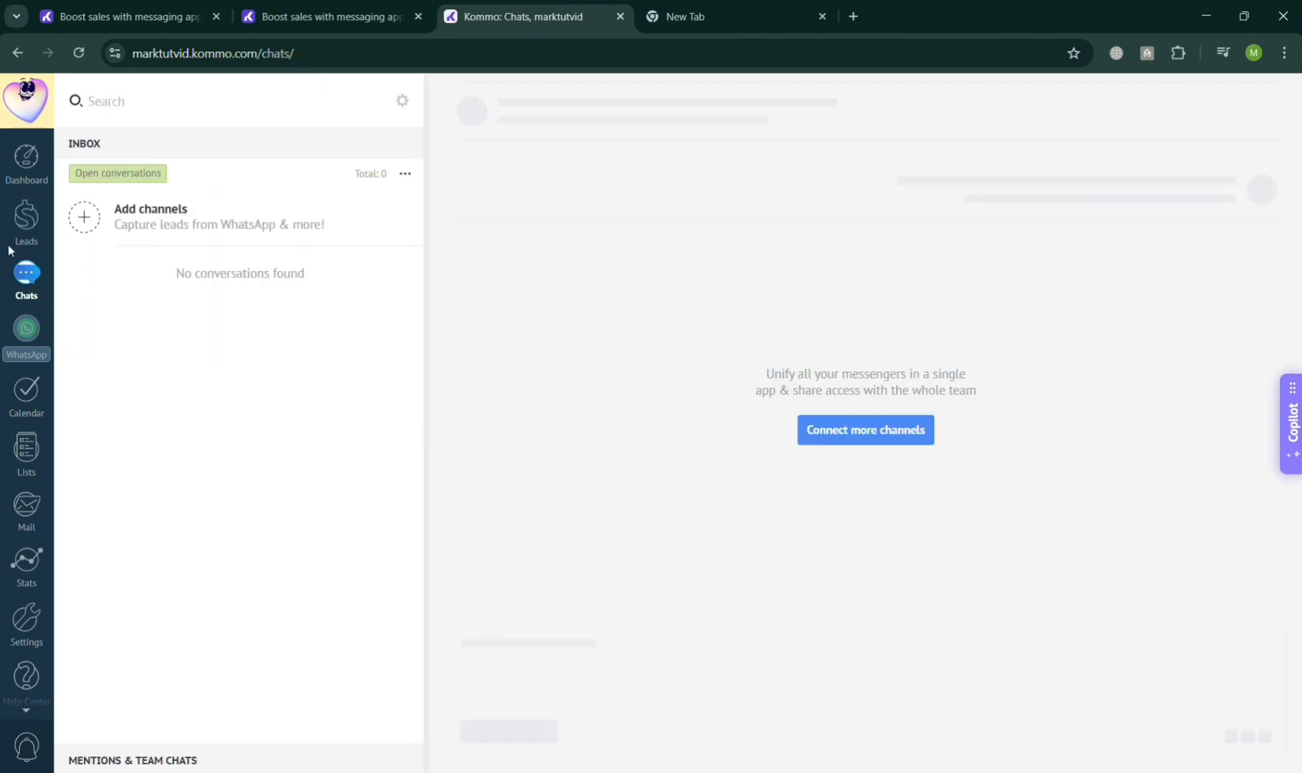
{"action": "left_click", "coordinate": [405, 175]}
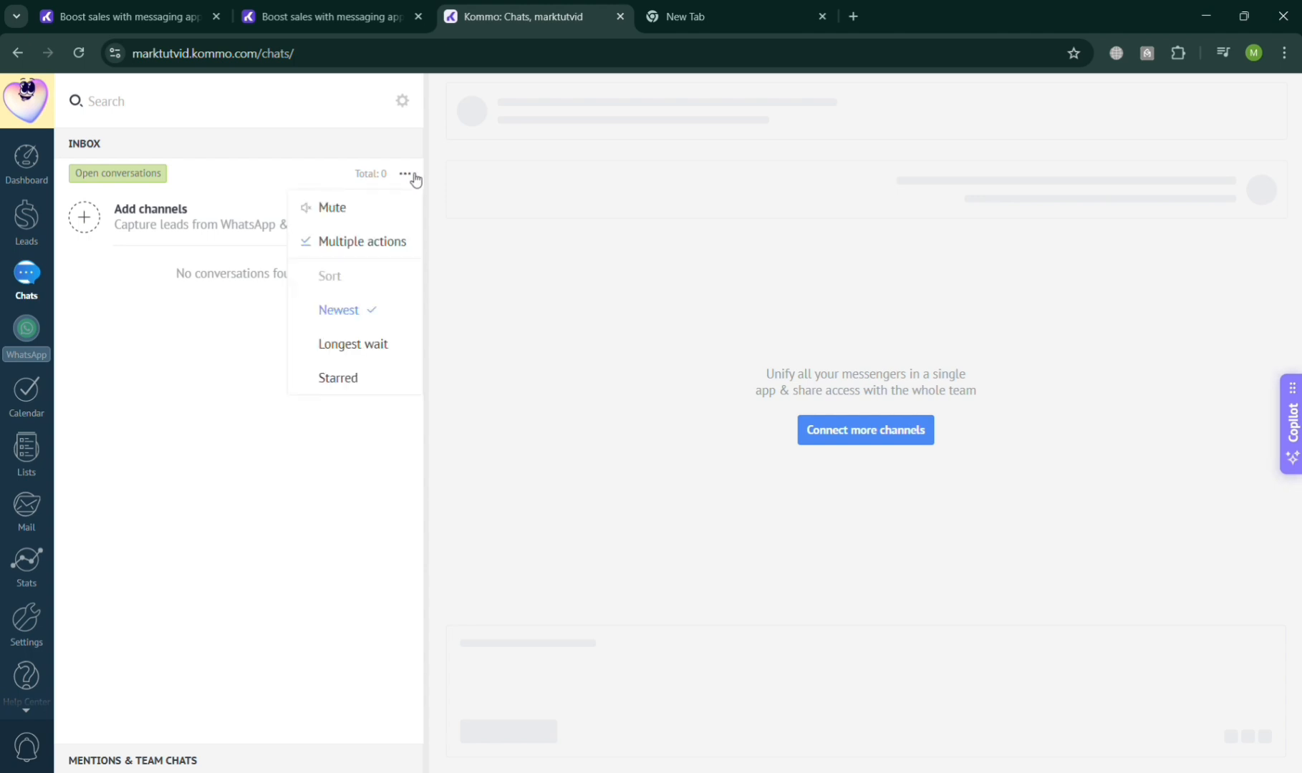
{"action": "left_click", "coordinate": [407, 176]}
{"action": "left_click", "coordinate": [408, 176]}
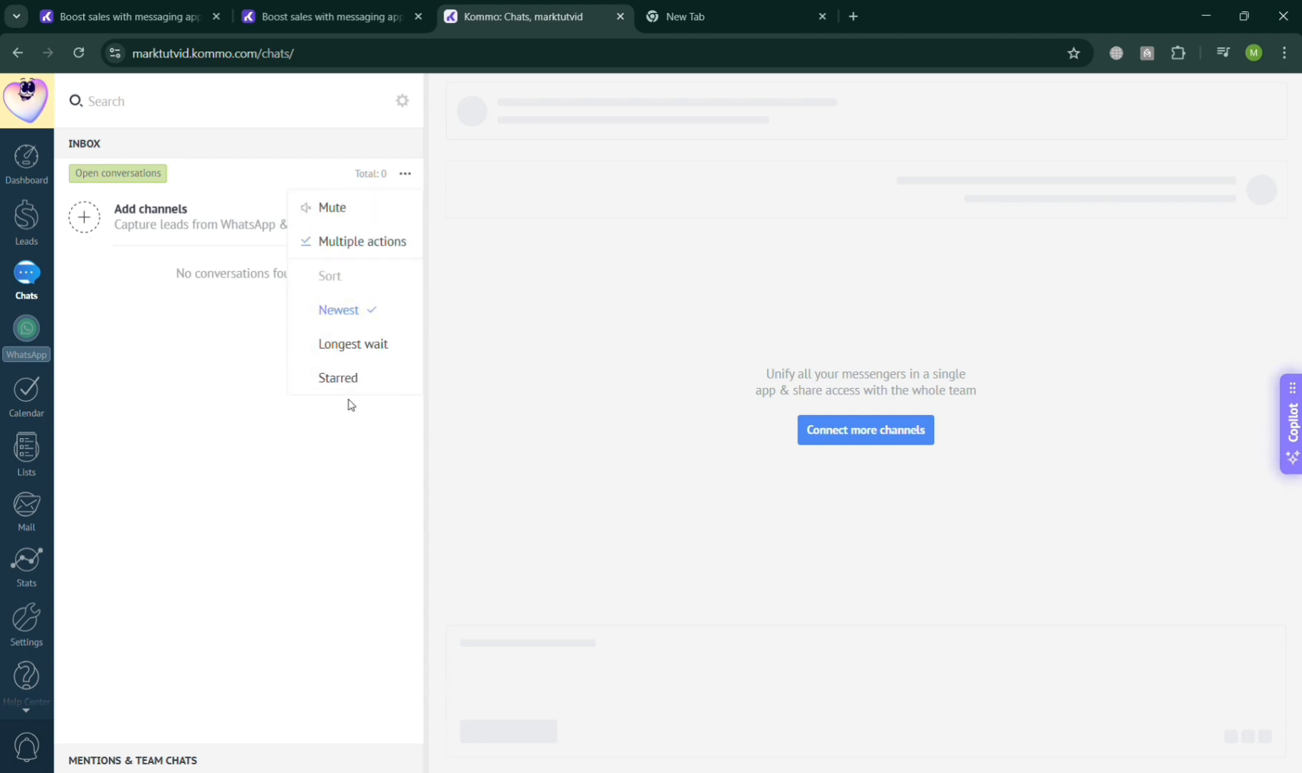
Open the catalogue of chat channels and browse its messengers, WhatsApp providers, live chat, forms and marketing integrations.
{"action": "left_click", "coordinate": [97, 225]}
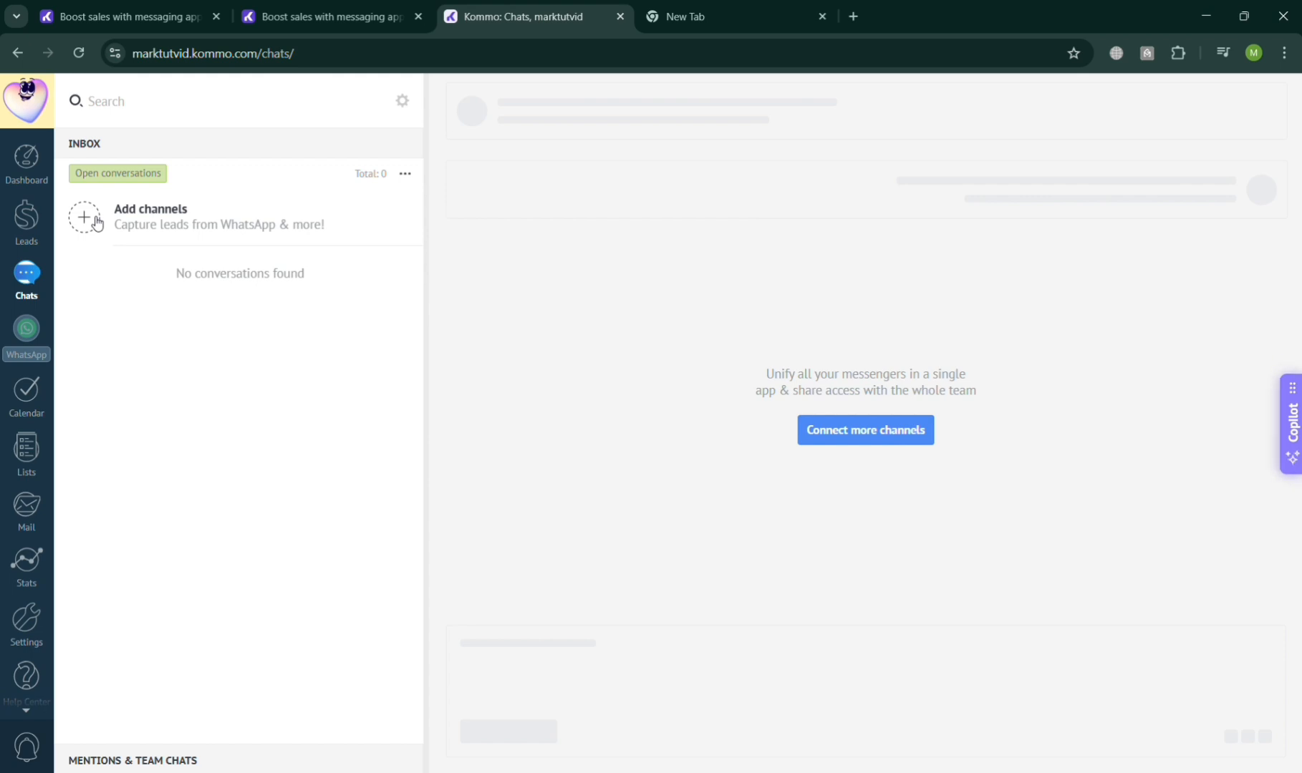
{"action": "left_click", "coordinate": [97, 223]}
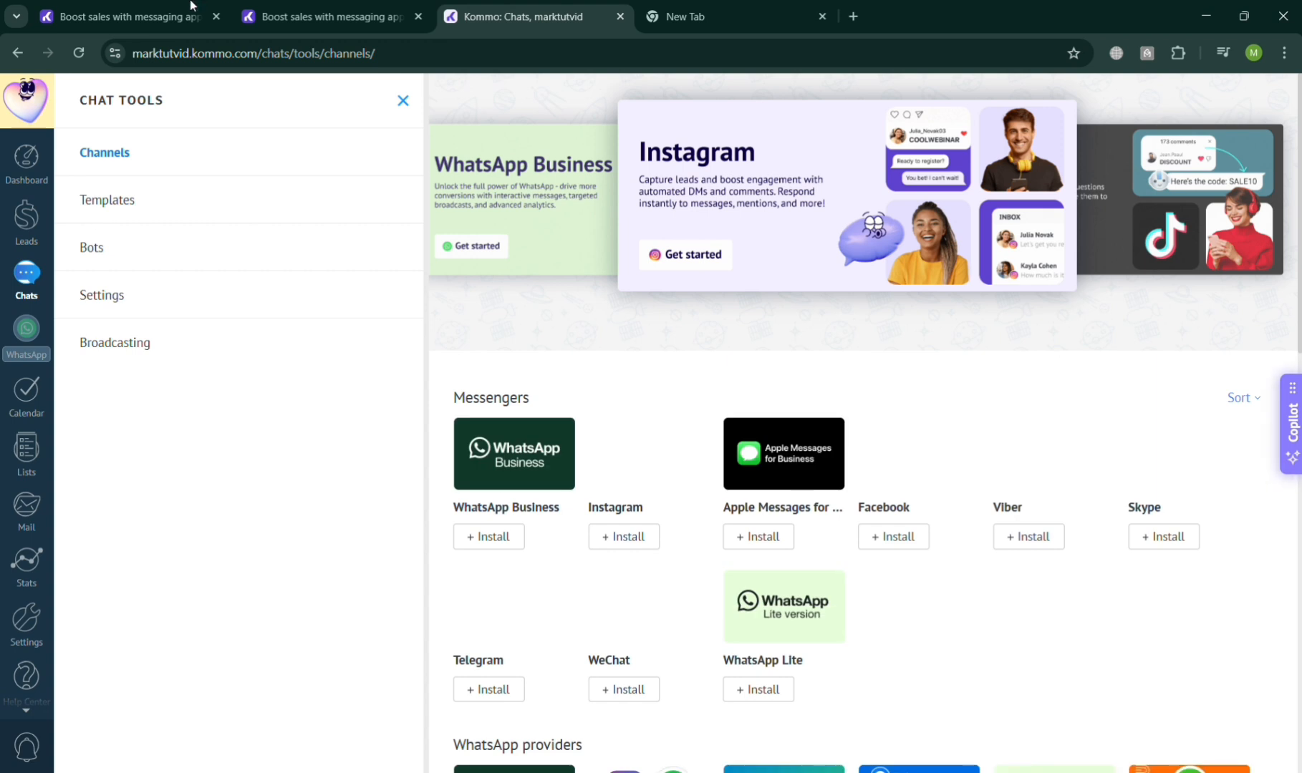
{"action": "scroll", "coordinate": [649, 502], "scroll_direction": "down", "scroll_amount": 1}
{"action": "scroll", "coordinate": [649, 502], "scroll_direction": "down", "scroll_amount": 3}
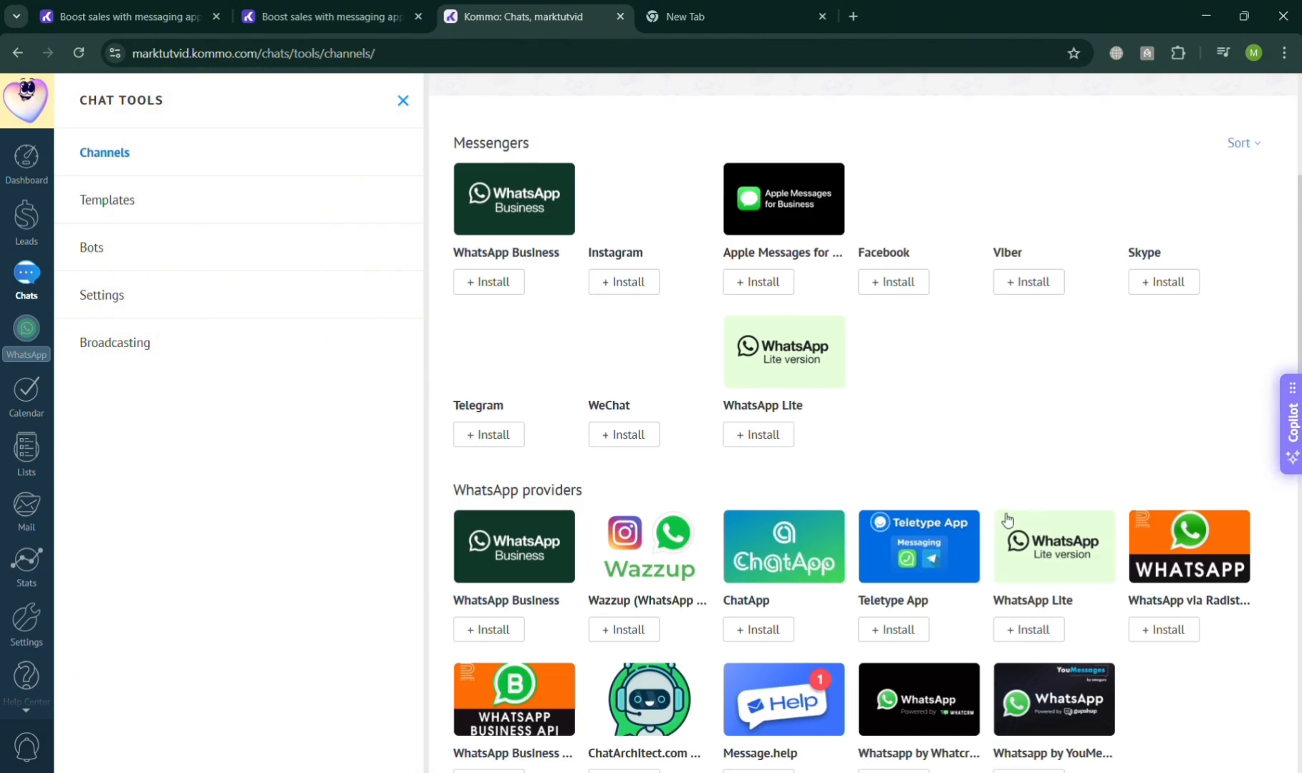
{"action": "scroll", "coordinate": [1006, 519], "scroll_direction": "down", "scroll_amount": 5}
{"action": "scroll", "coordinate": [988, 658], "scroll_direction": "down", "scroll_amount": 3}
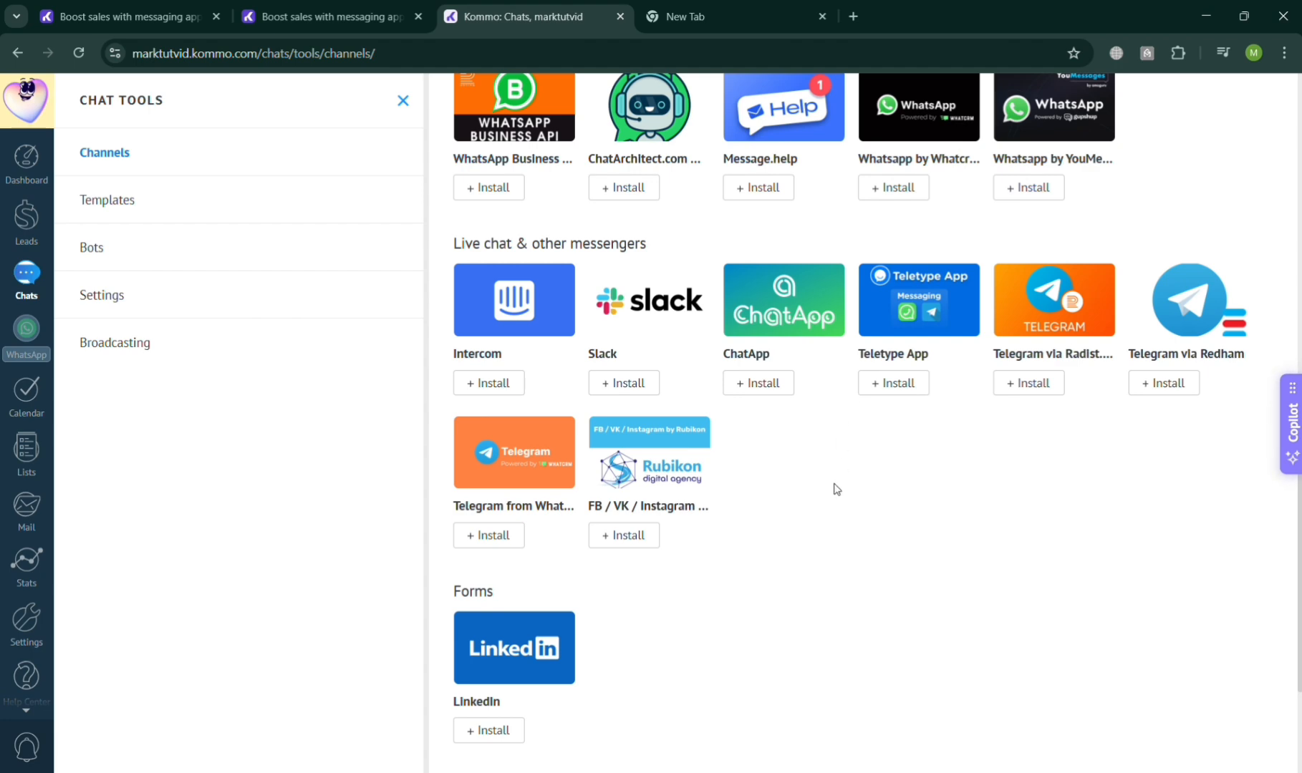
{"action": "scroll", "coordinate": [757, 660], "scroll_direction": "down", "scroll_amount": 3}
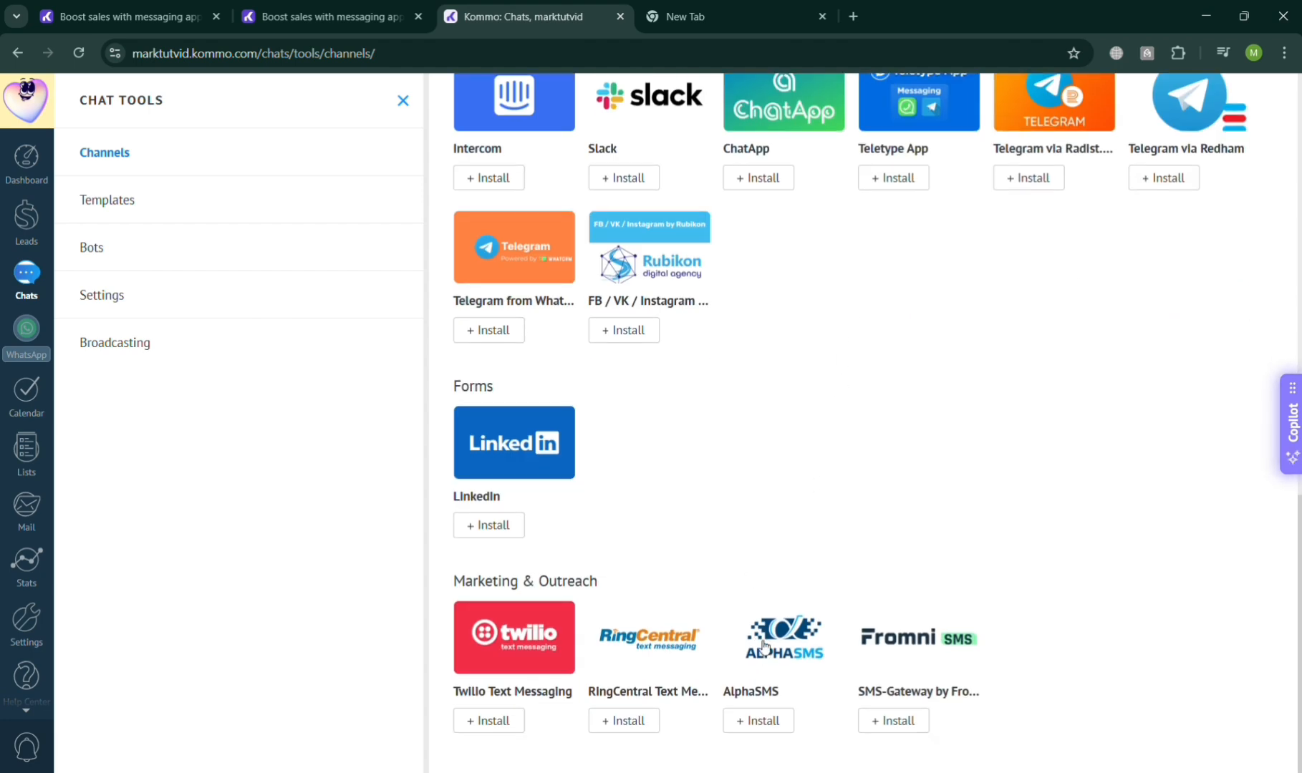
{"action": "scroll", "coordinate": [759, 608], "scroll_direction": "up", "scroll_amount": 14}
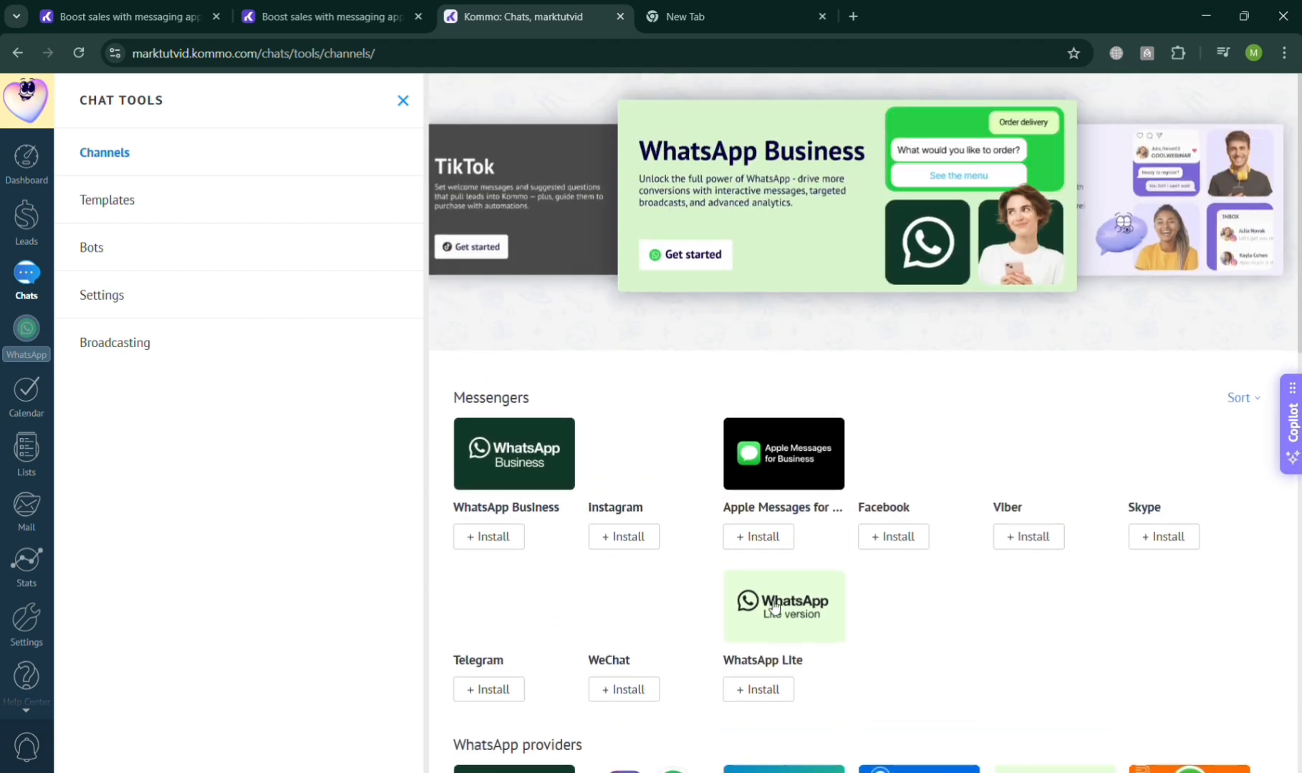
Look through the chat tools for templates, settings and broadcasting, examining the preset, scheduled, active and draft broadcasts.
{"action": "left_click", "coordinate": [145, 203]}
{"action": "left_click", "coordinate": [229, 295]}
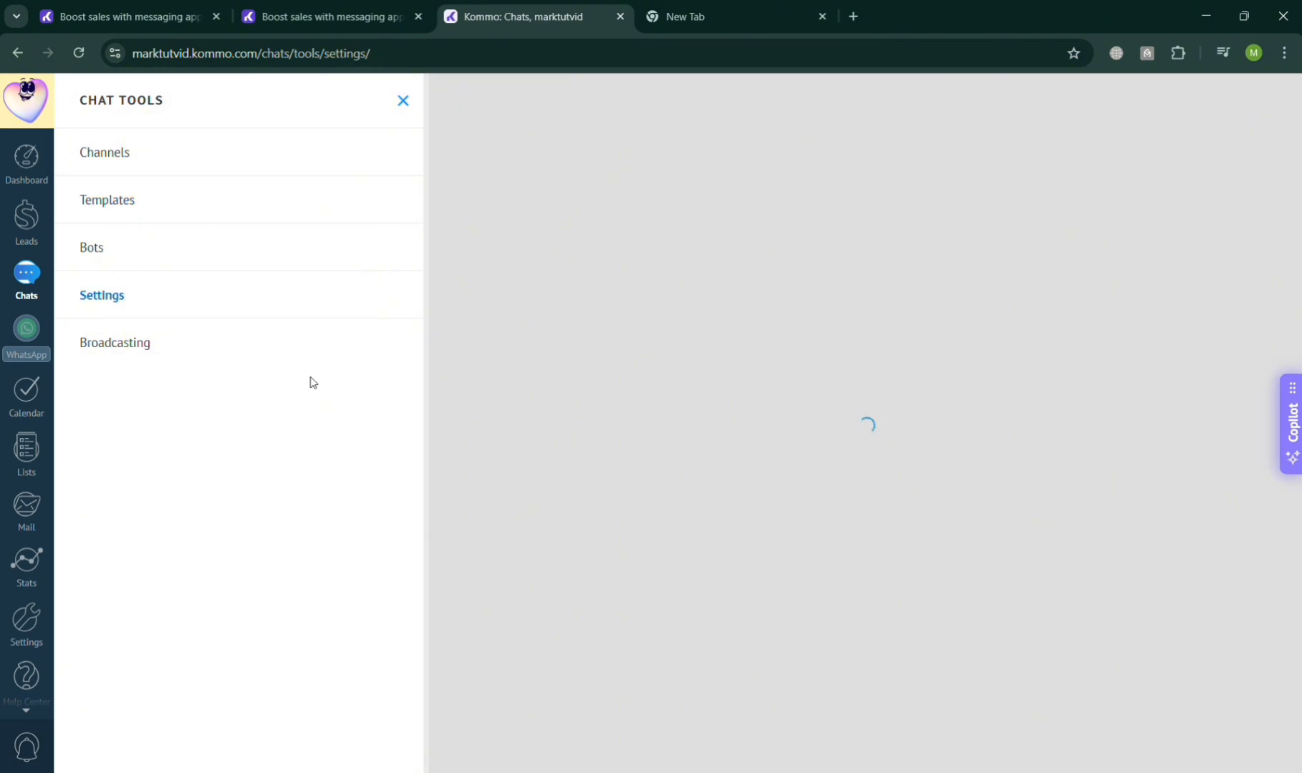
{"action": "left_click", "coordinate": [194, 338]}
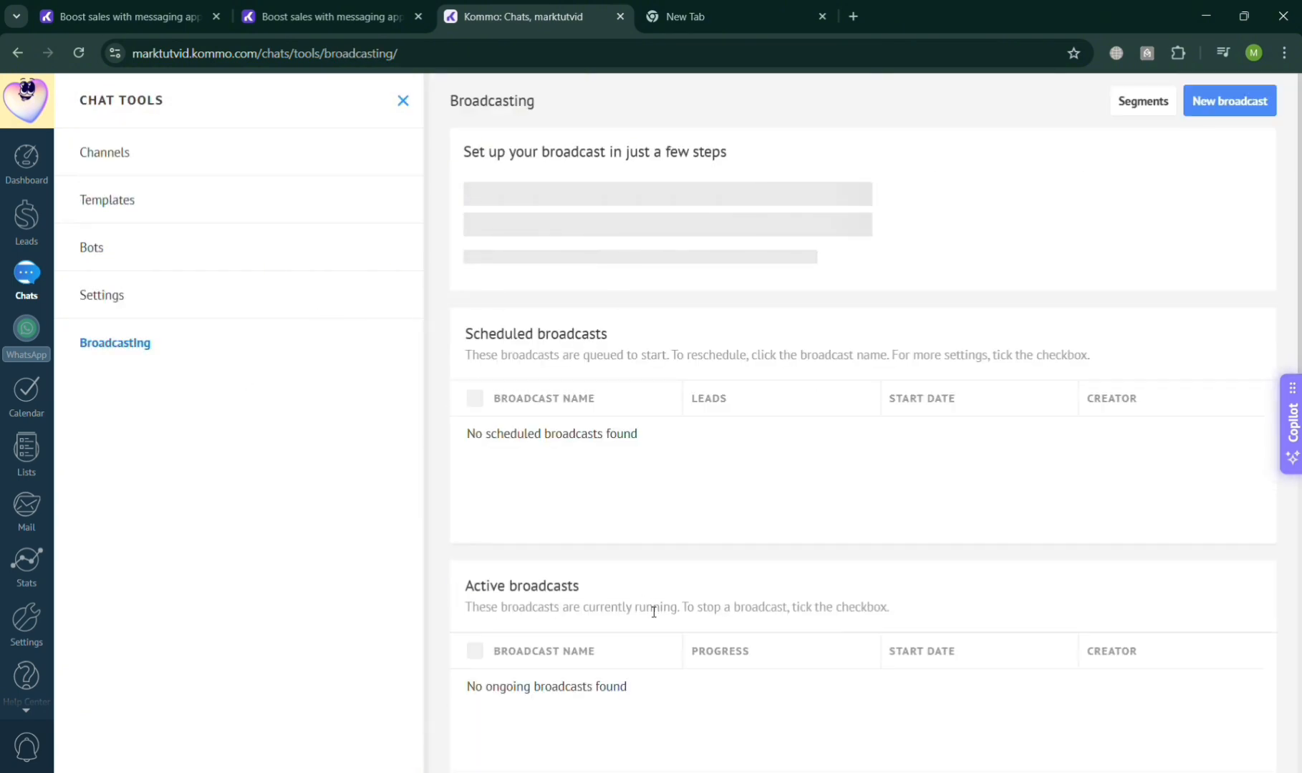
{"action": "left_click", "coordinate": [170, 201]}
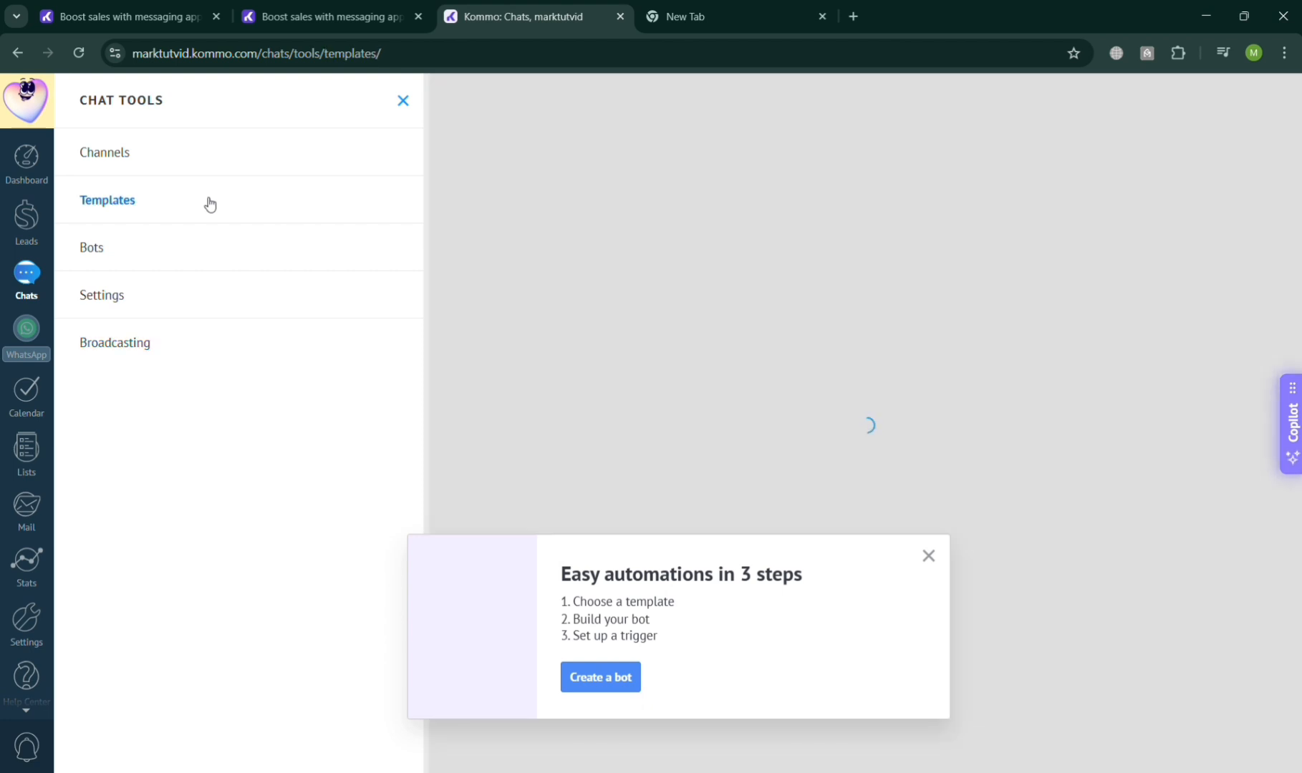
{"action": "left_click", "coordinate": [271, 339]}
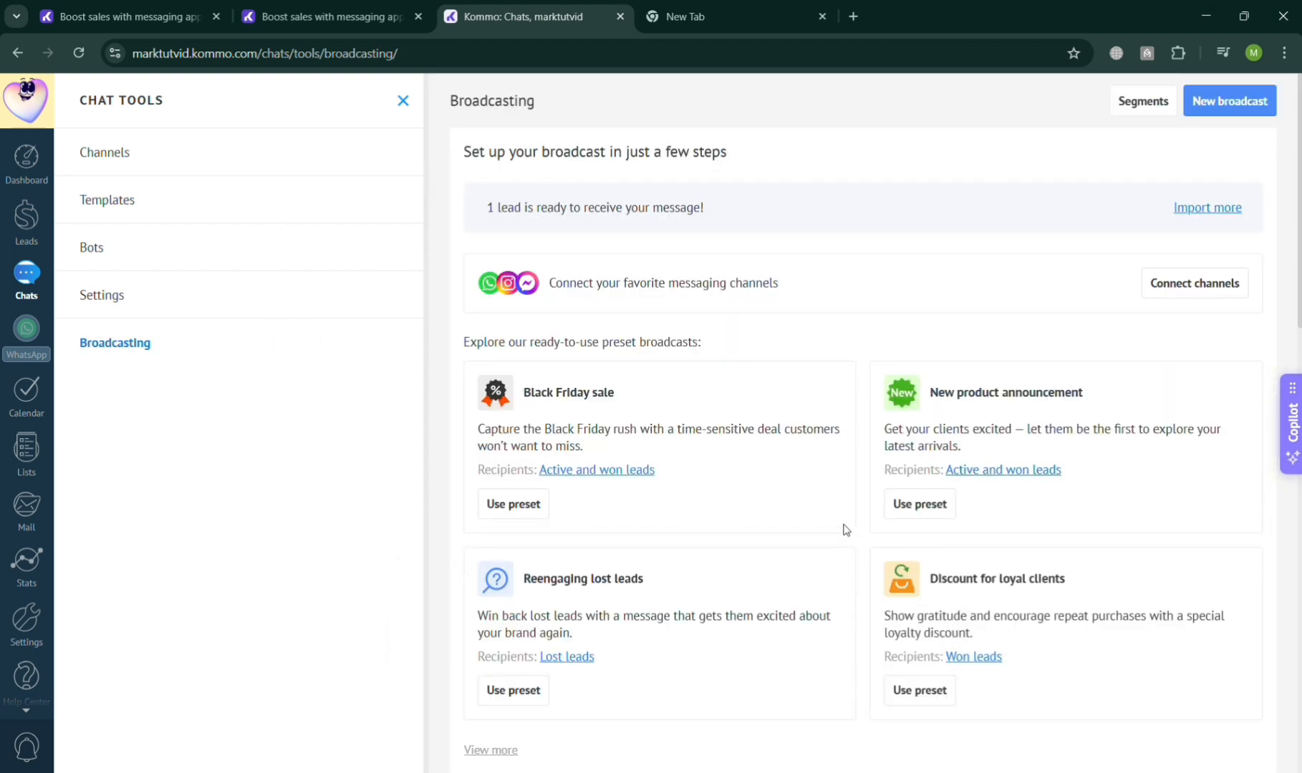
{"action": "scroll", "coordinate": [842, 527], "scroll_direction": "down", "scroll_amount": 8}
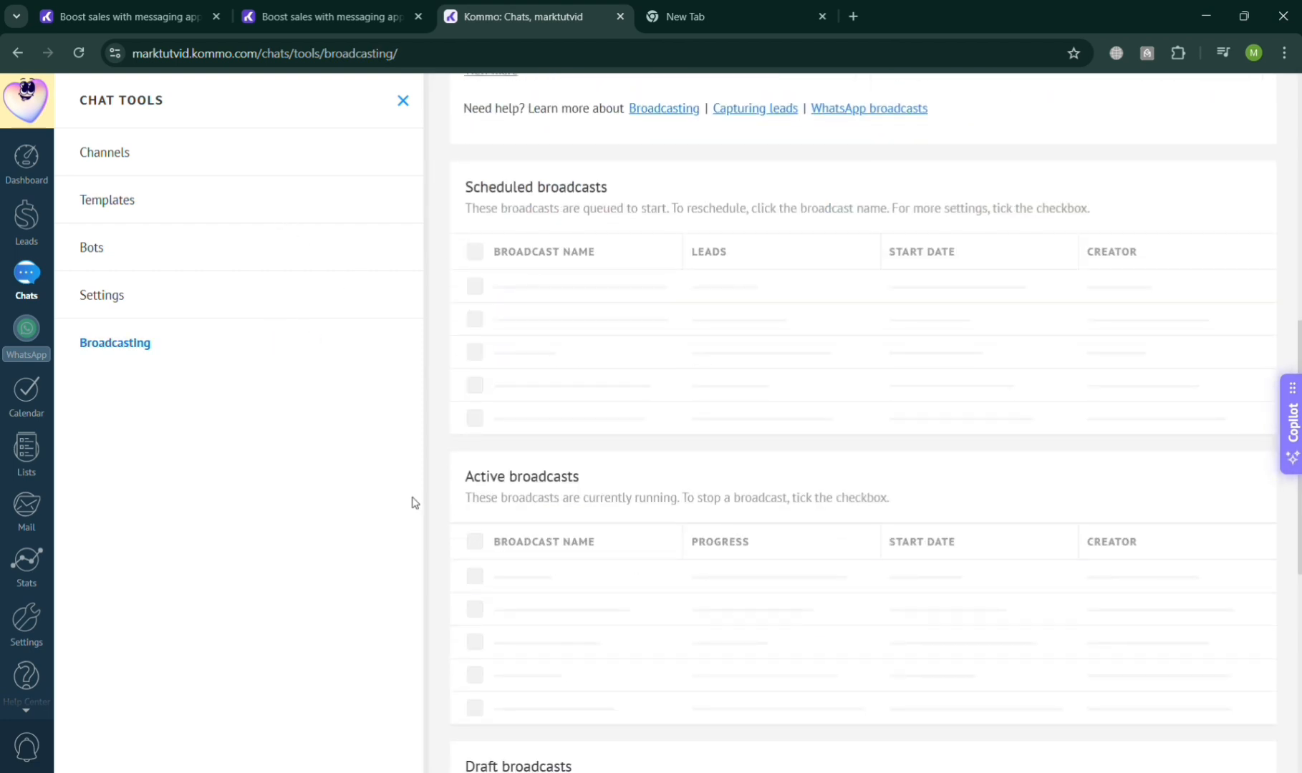
{"action": "scroll", "coordinate": [717, 325], "scroll_direction": "down", "scroll_amount": 3}
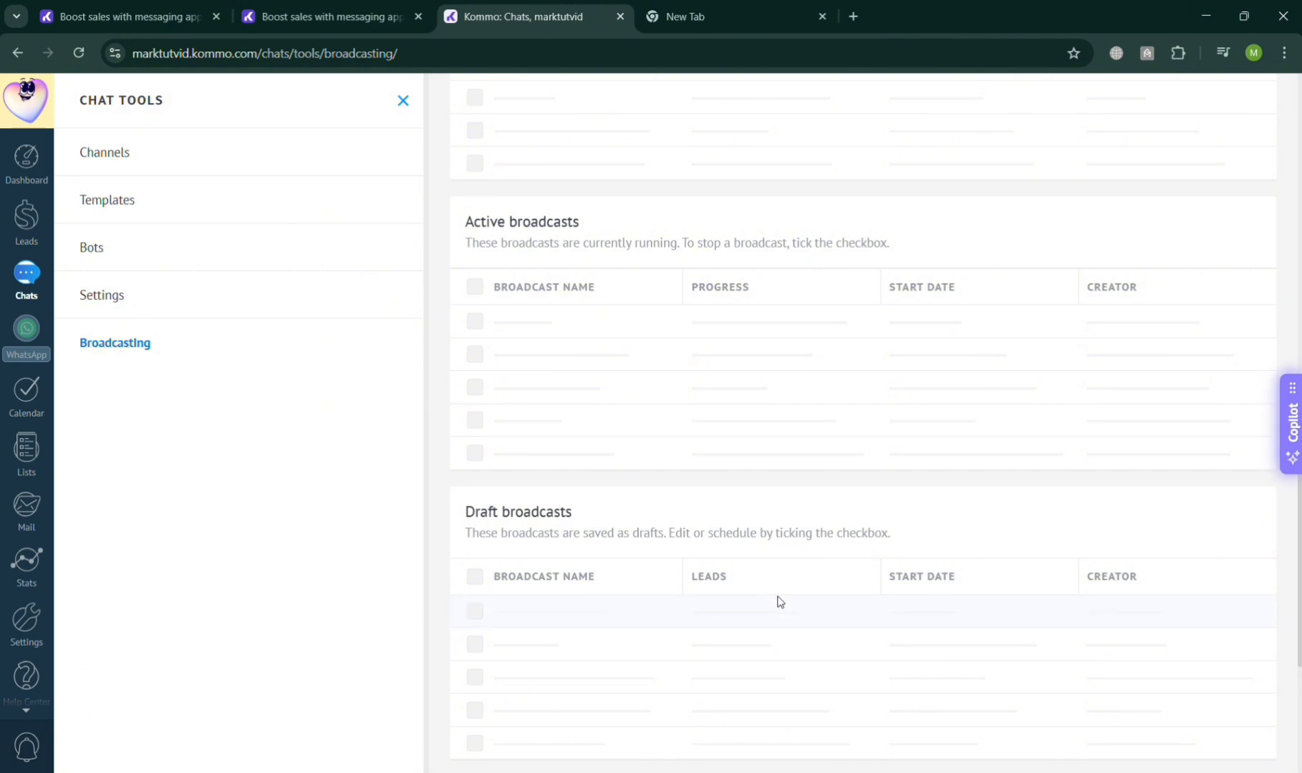
{"action": "scroll", "coordinate": [762, 597], "scroll_direction": "up", "scroll_amount": 10}
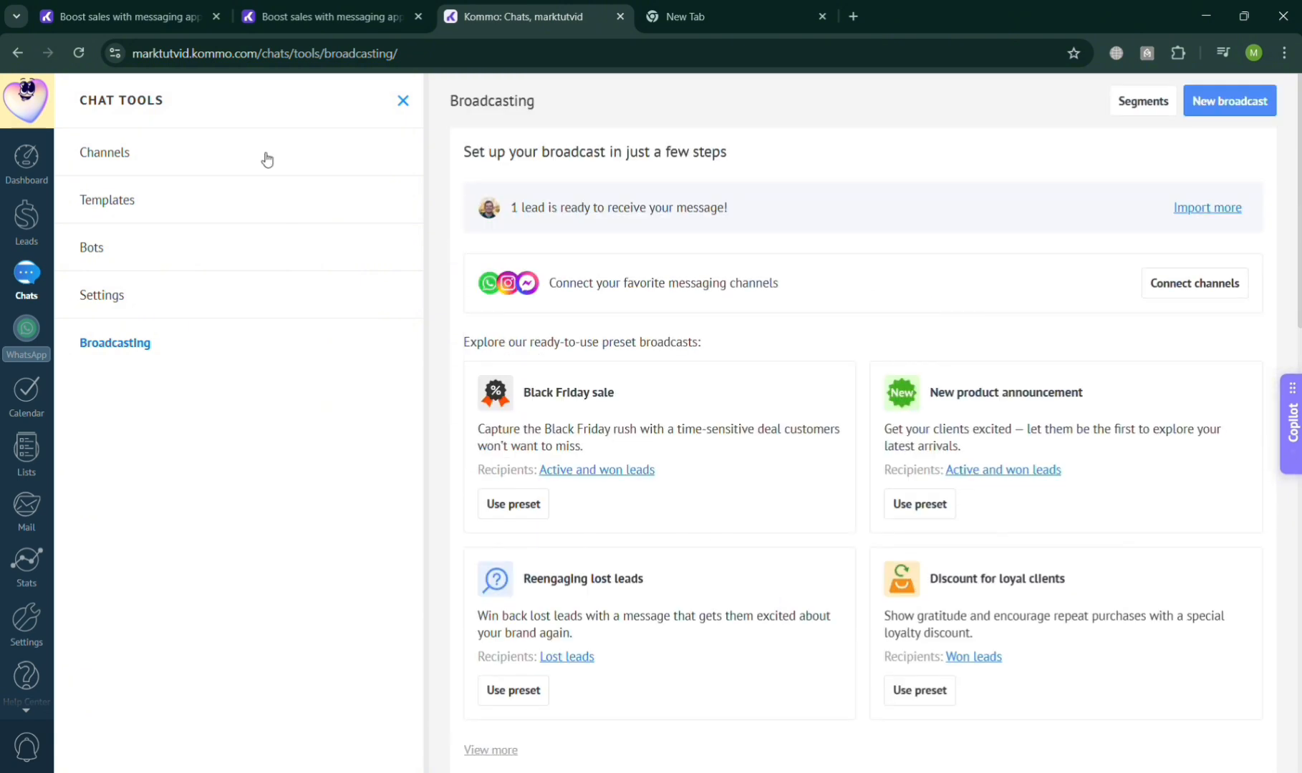
{"action": "left_click", "coordinate": [161, 207]}
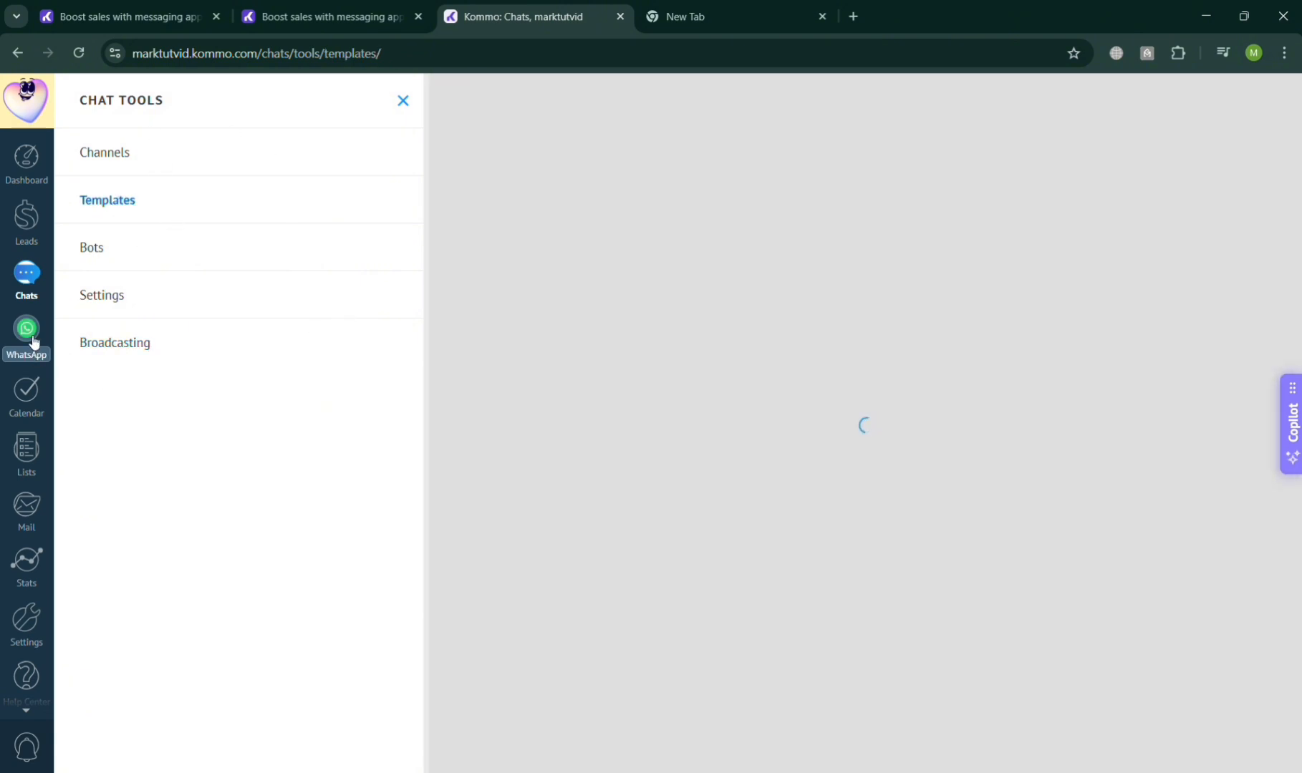
Visit the calendar's to-do board, the list of all contacts and companies, and the mail inbox.
{"action": "left_click", "coordinate": [31, 396]}
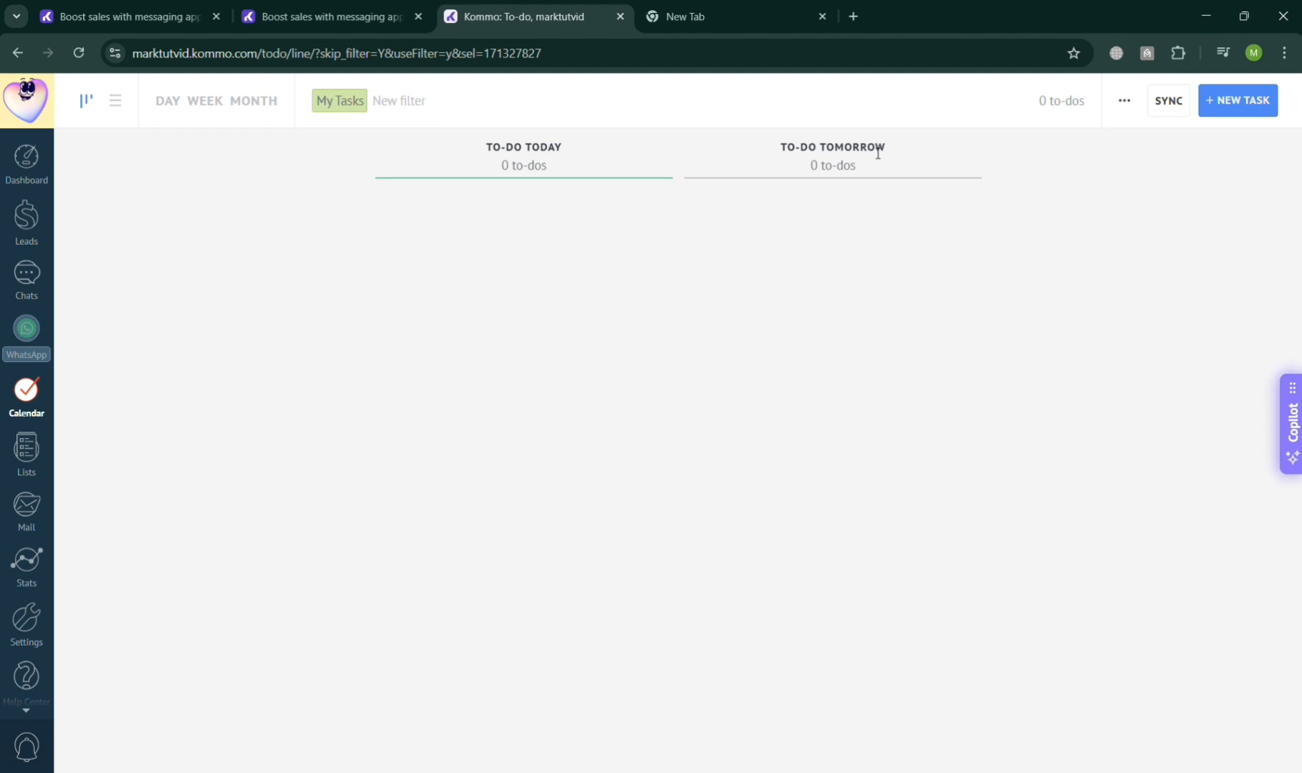
{"action": "mouse_move", "coordinate": [32, 451]}
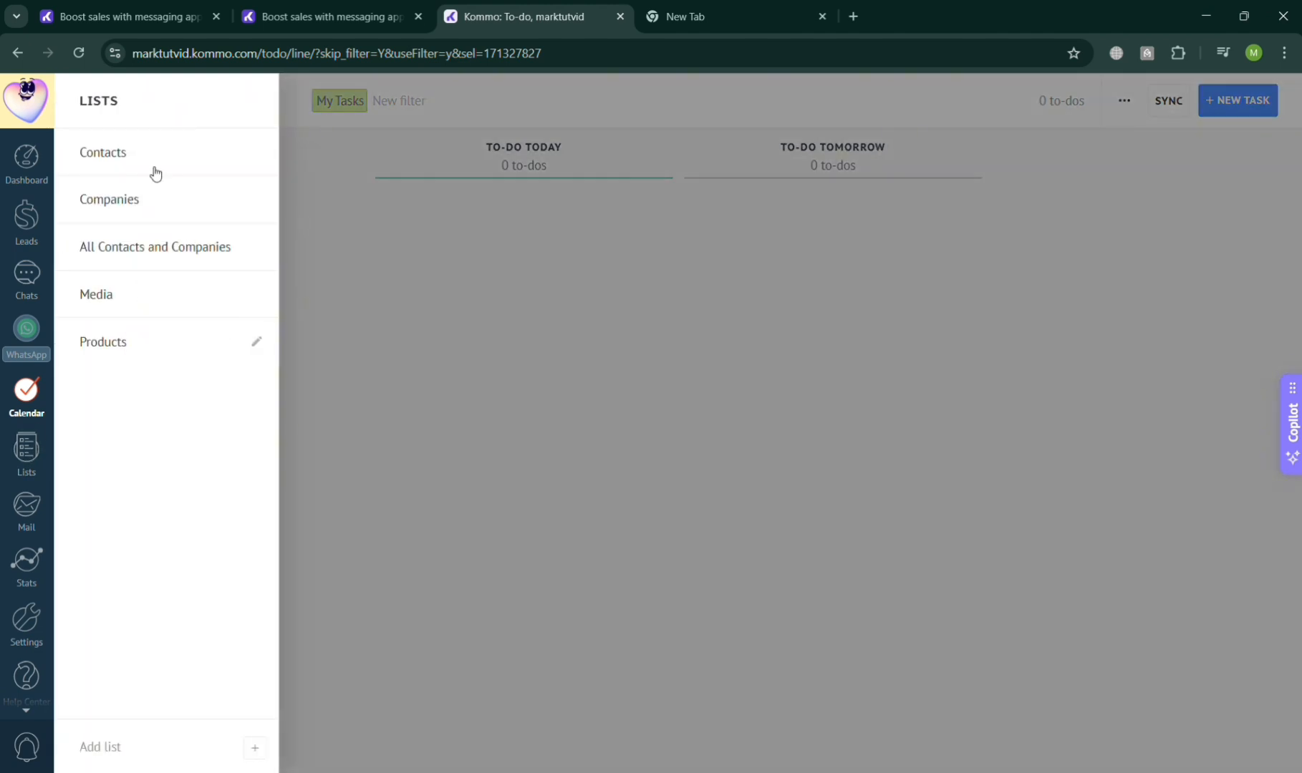
{"action": "left_click", "coordinate": [38, 462]}
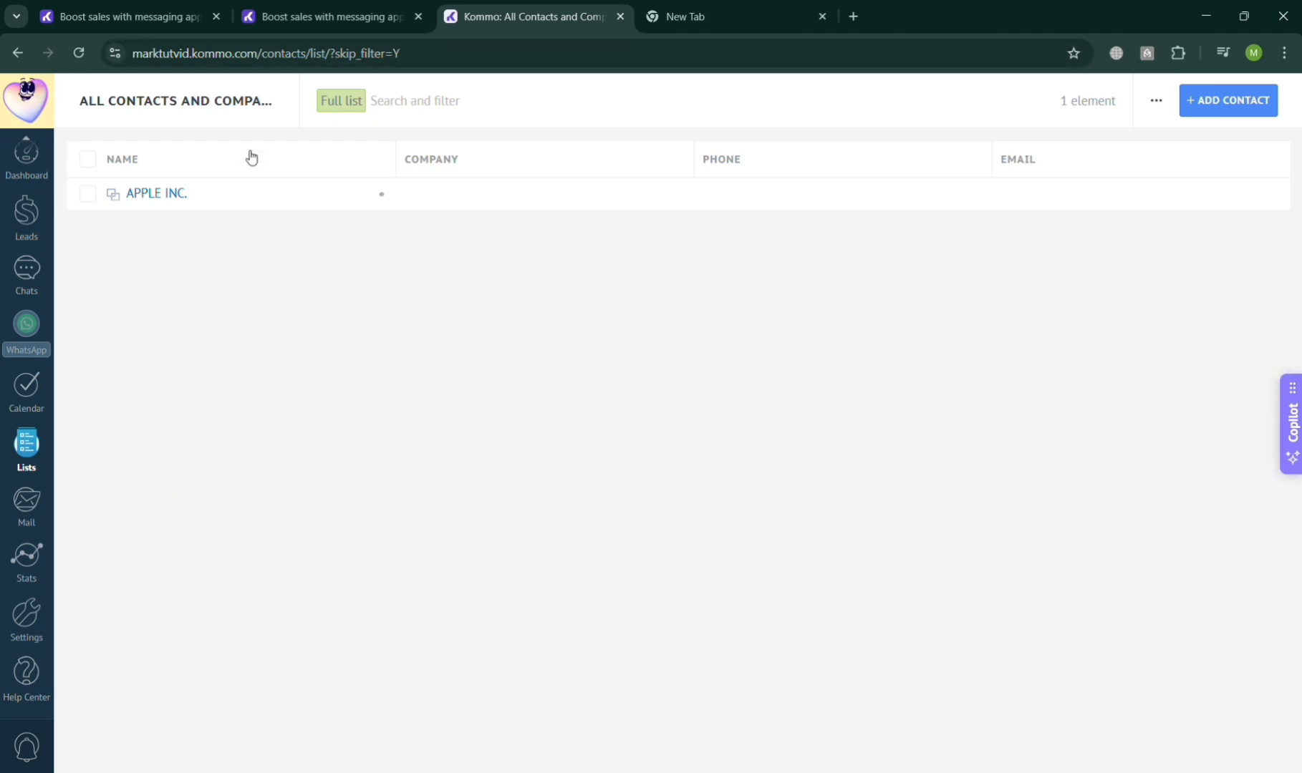
{"action": "mouse_move", "coordinate": [173, 208]}
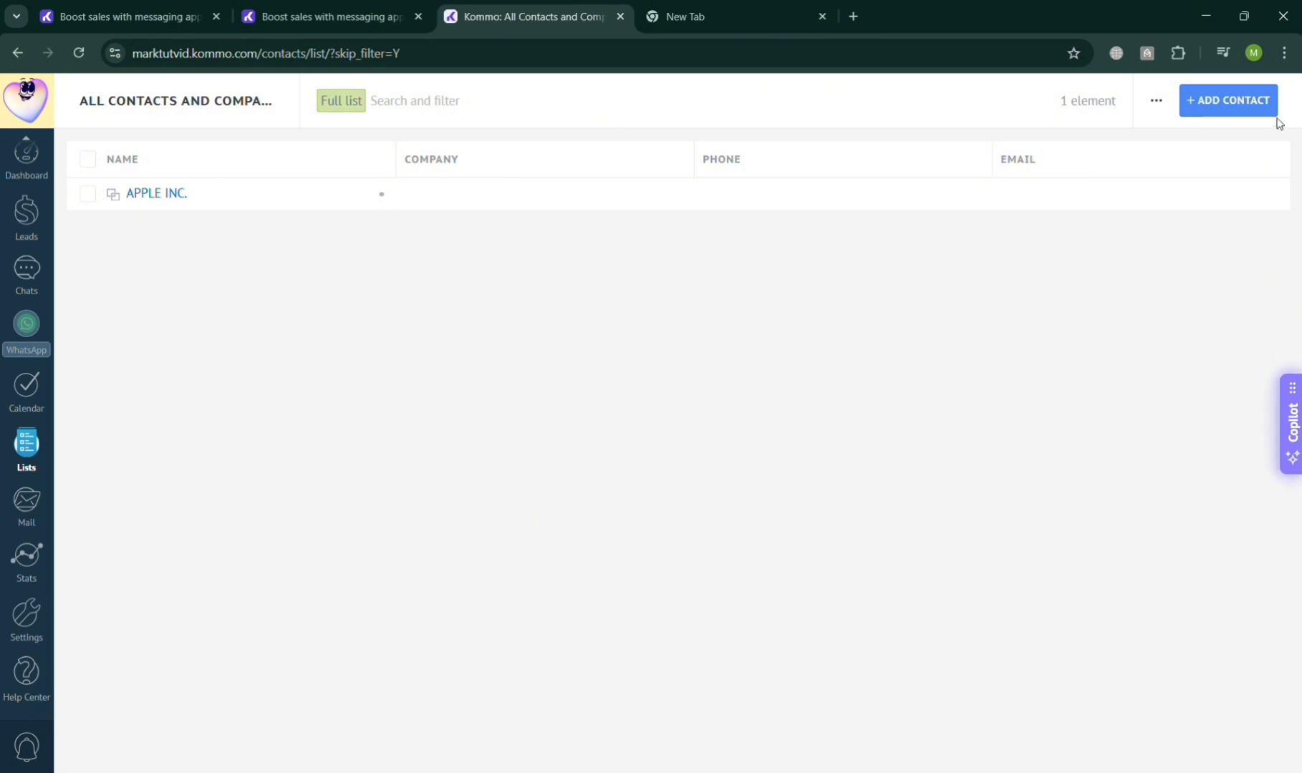
{"action": "left_click", "coordinate": [26, 479]}
{"action": "left_click", "coordinate": [34, 498]}
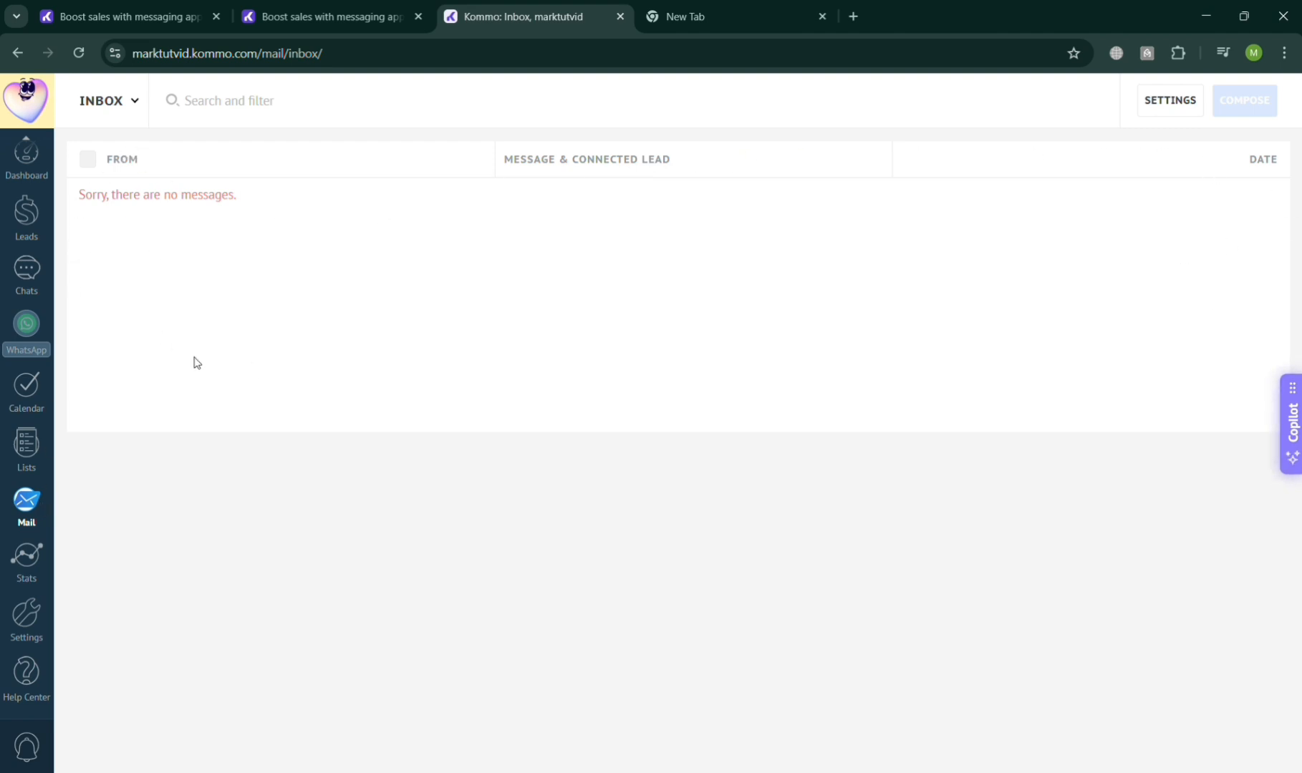
Go through the analytics section, viewing the win-loss analysis, consolidated report, report by activities, activity log, call report and goal report.
{"action": "left_click", "coordinate": [26, 562]}
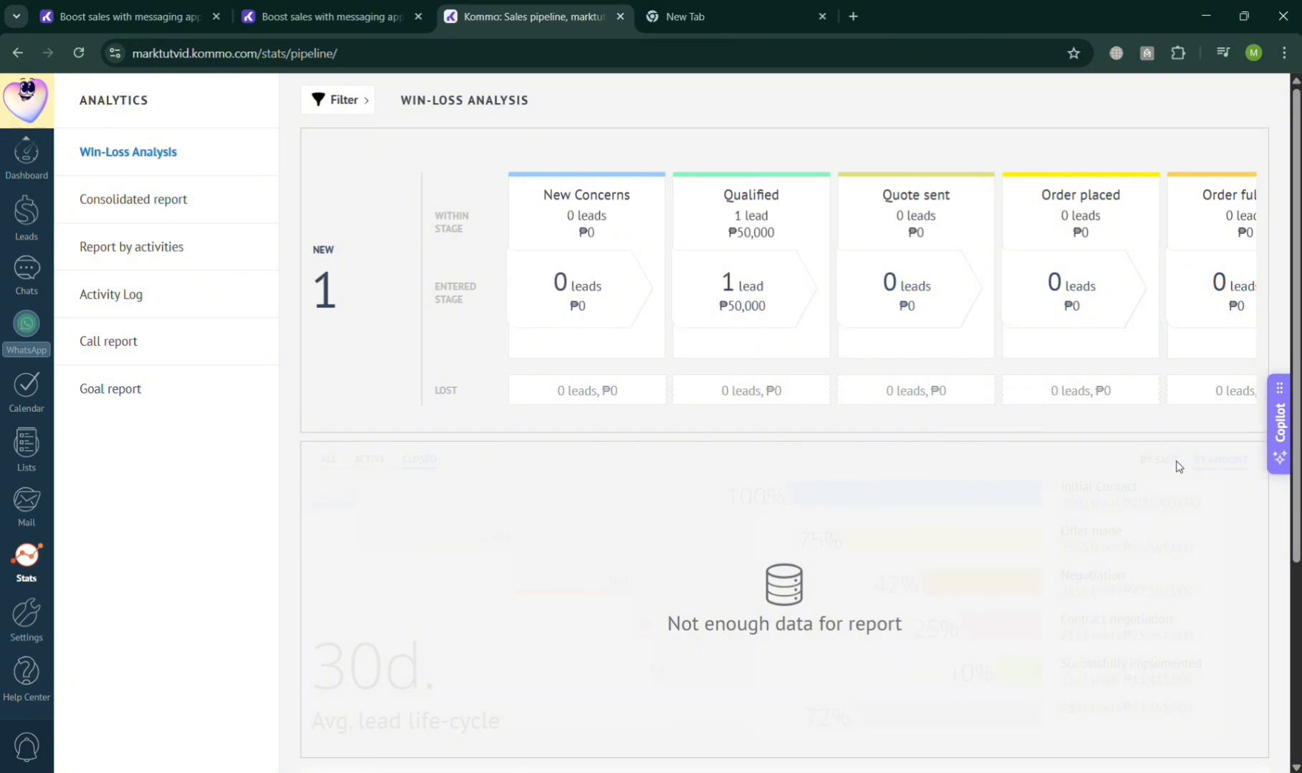
{"action": "scroll", "coordinate": [900, 488], "scroll_direction": "down", "scroll_amount": 4}
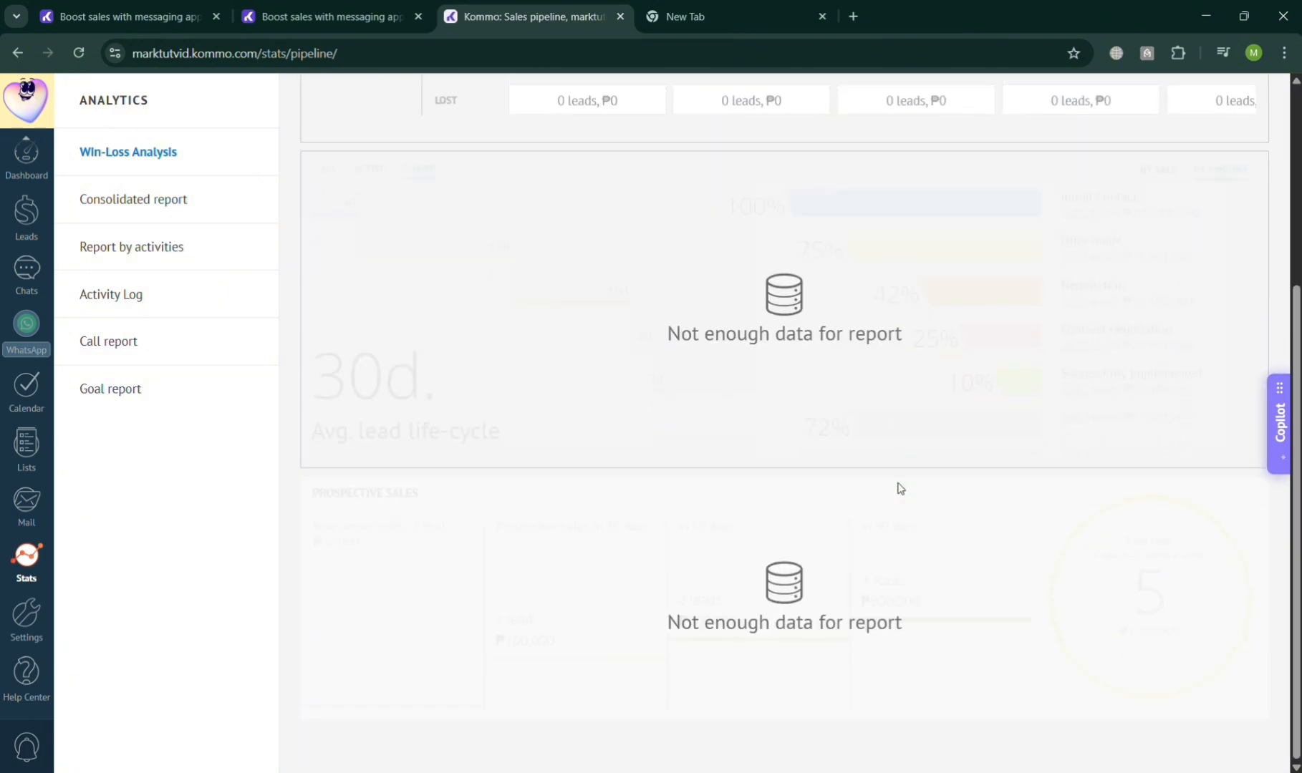
{"action": "scroll", "coordinate": [903, 491], "scroll_direction": "up", "scroll_amount": 4}
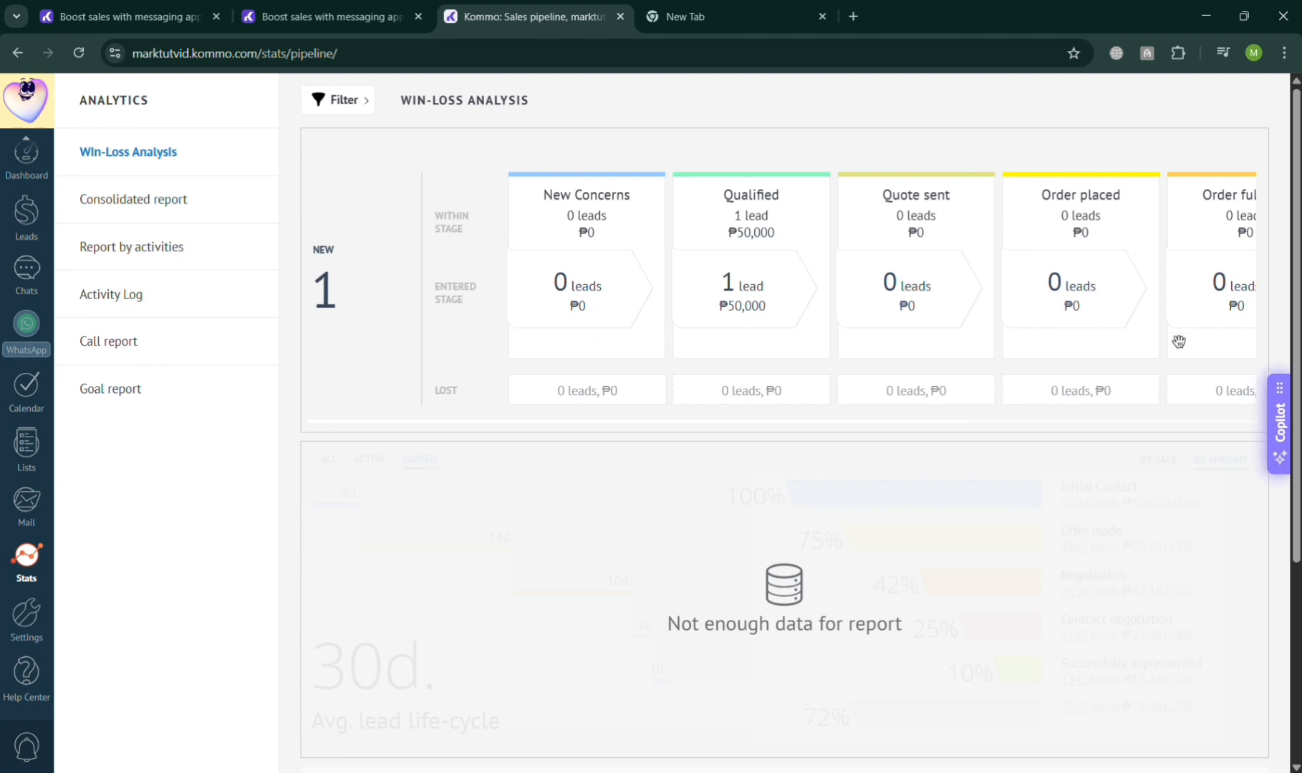
{"action": "left_click", "coordinate": [164, 197]}
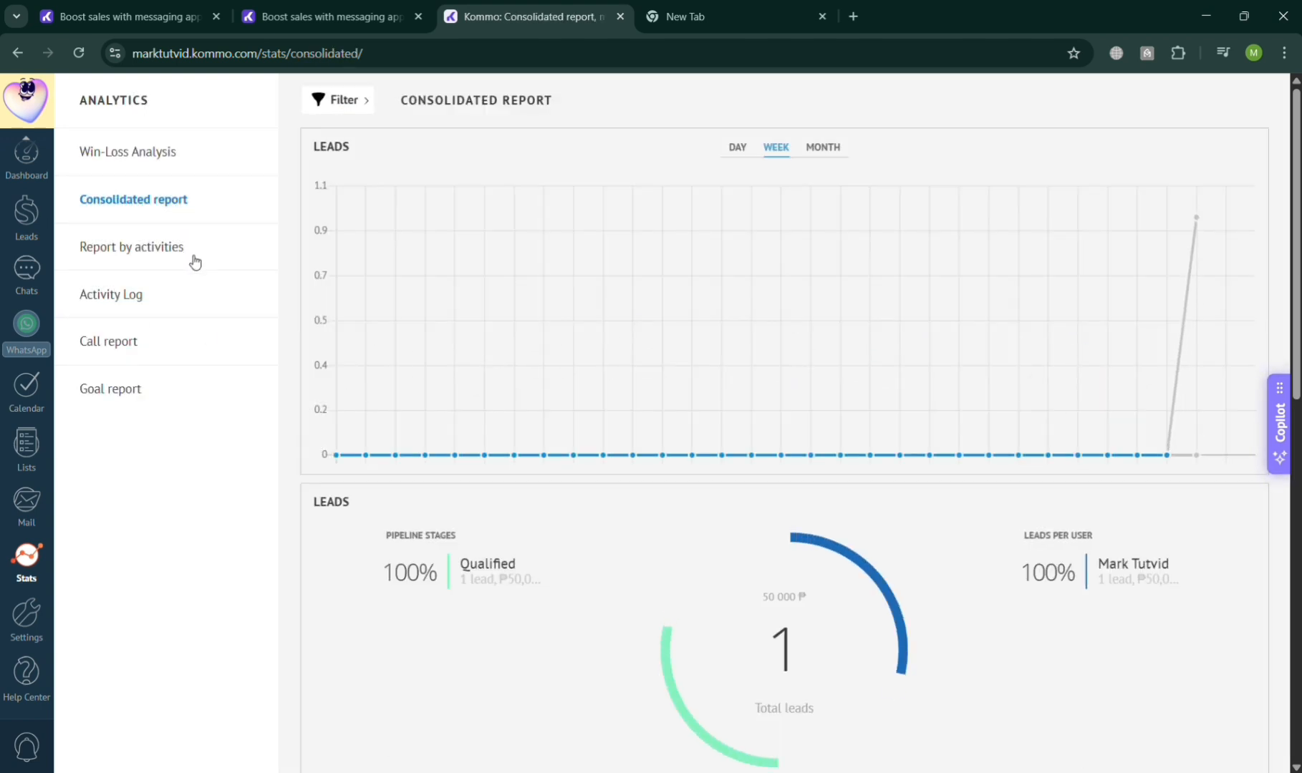
{"action": "left_click", "coordinate": [192, 259]}
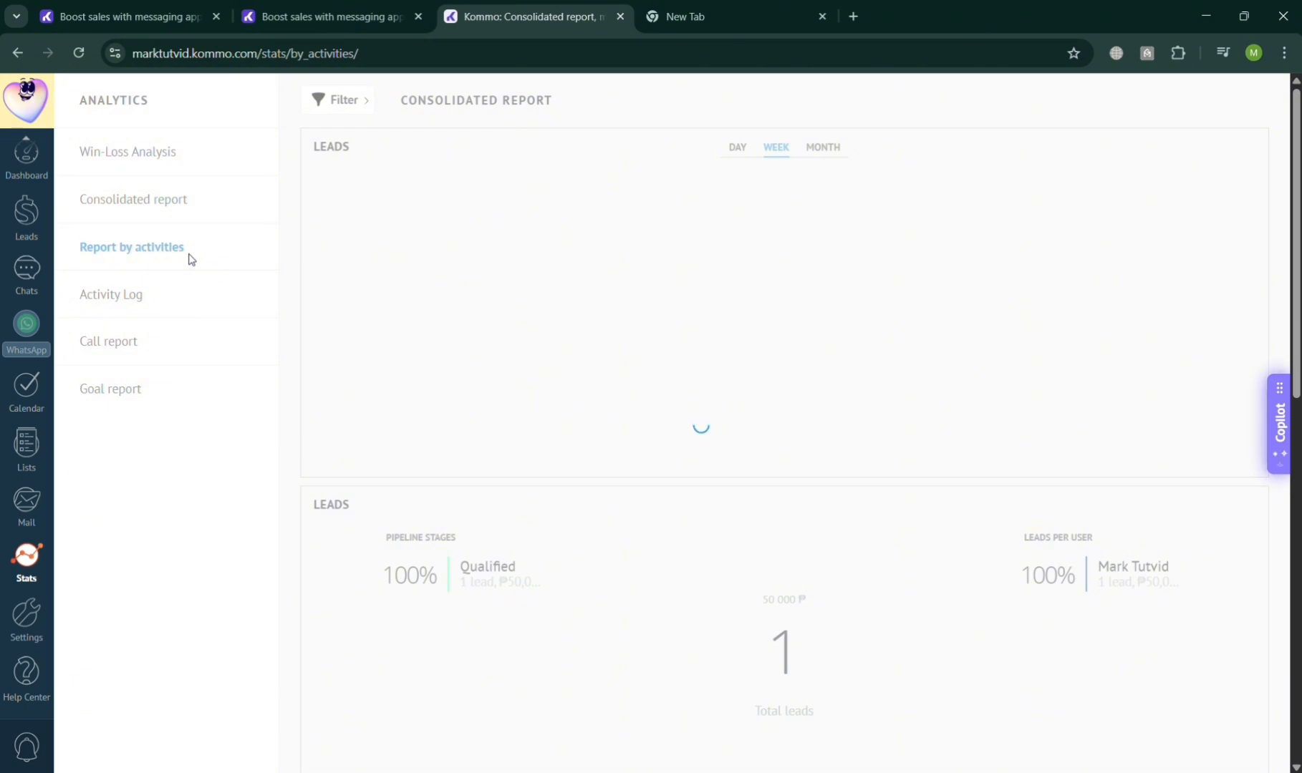
{"action": "left_click", "coordinate": [156, 305]}
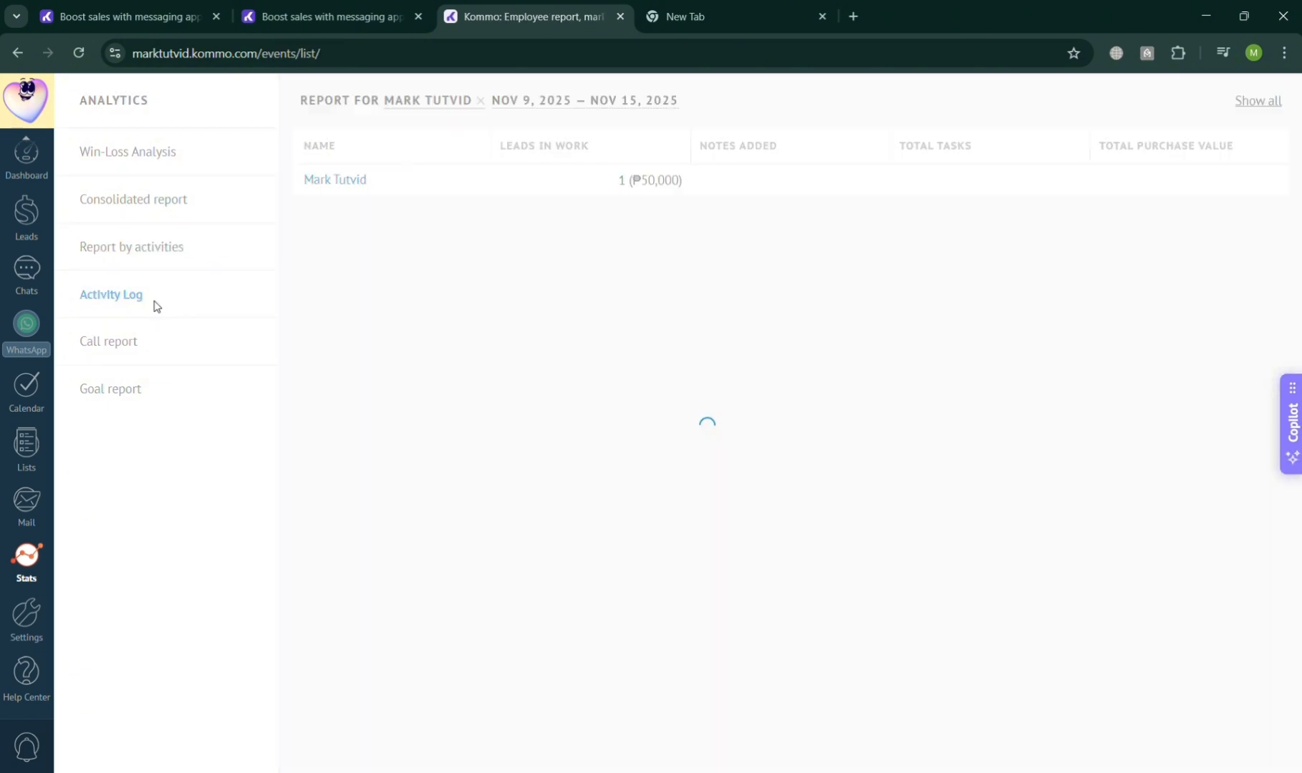
{"action": "left_click", "coordinate": [155, 348]}
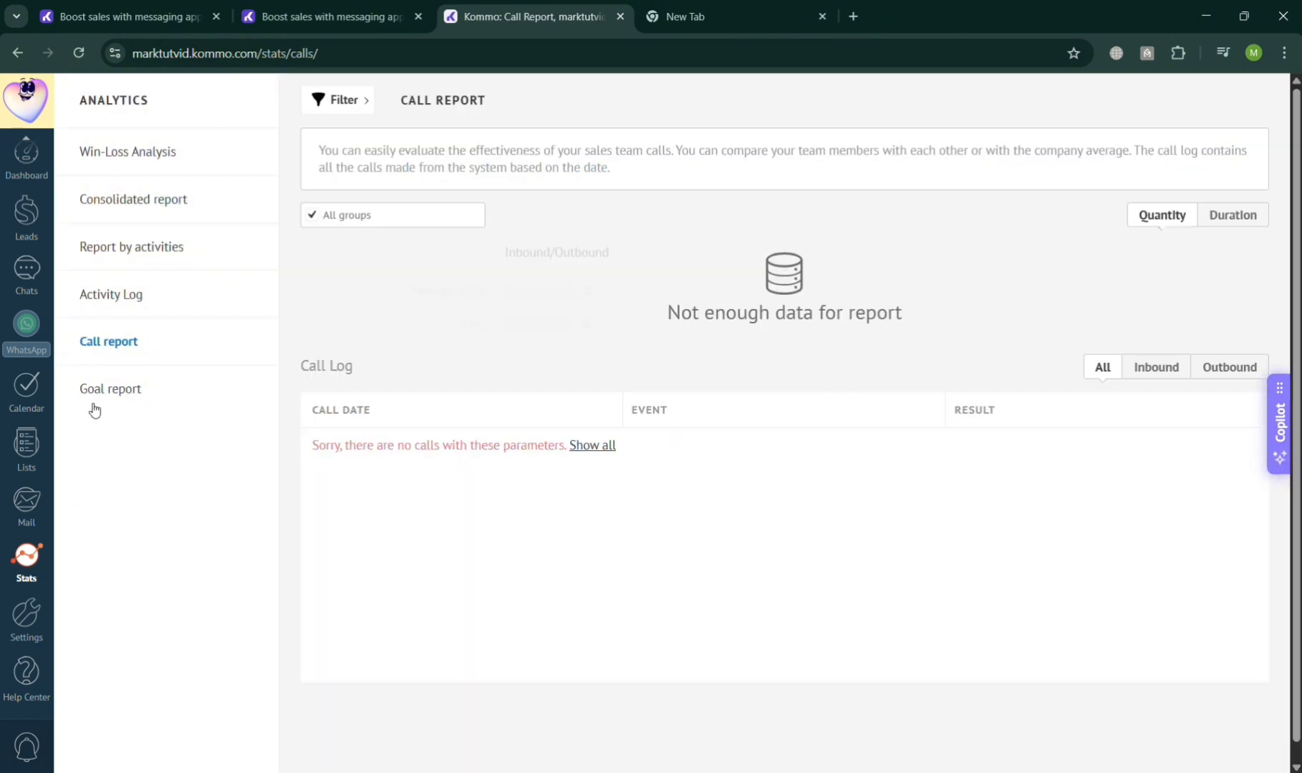
{"action": "left_click", "coordinate": [140, 398]}
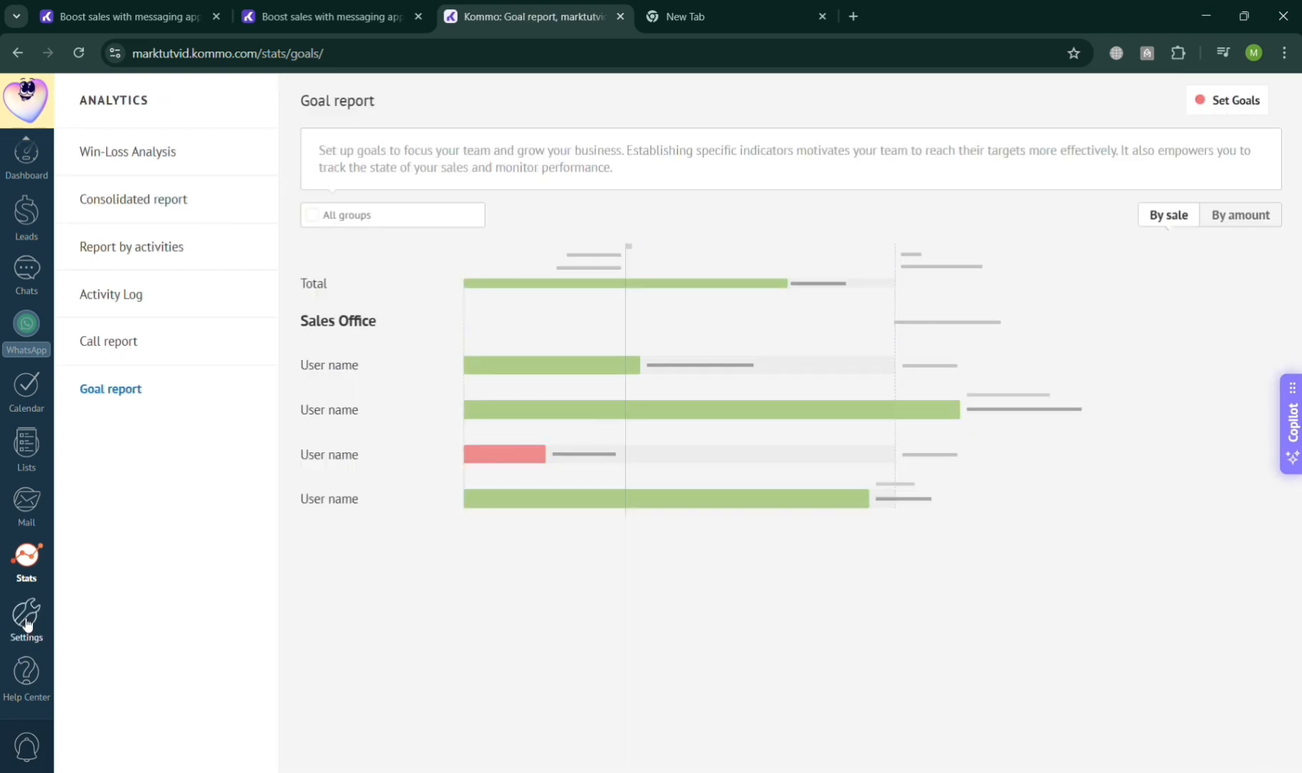
Visit the account settings to view the integrations catalogue and go to the general settings.
{"action": "left_click", "coordinate": [26, 624]}
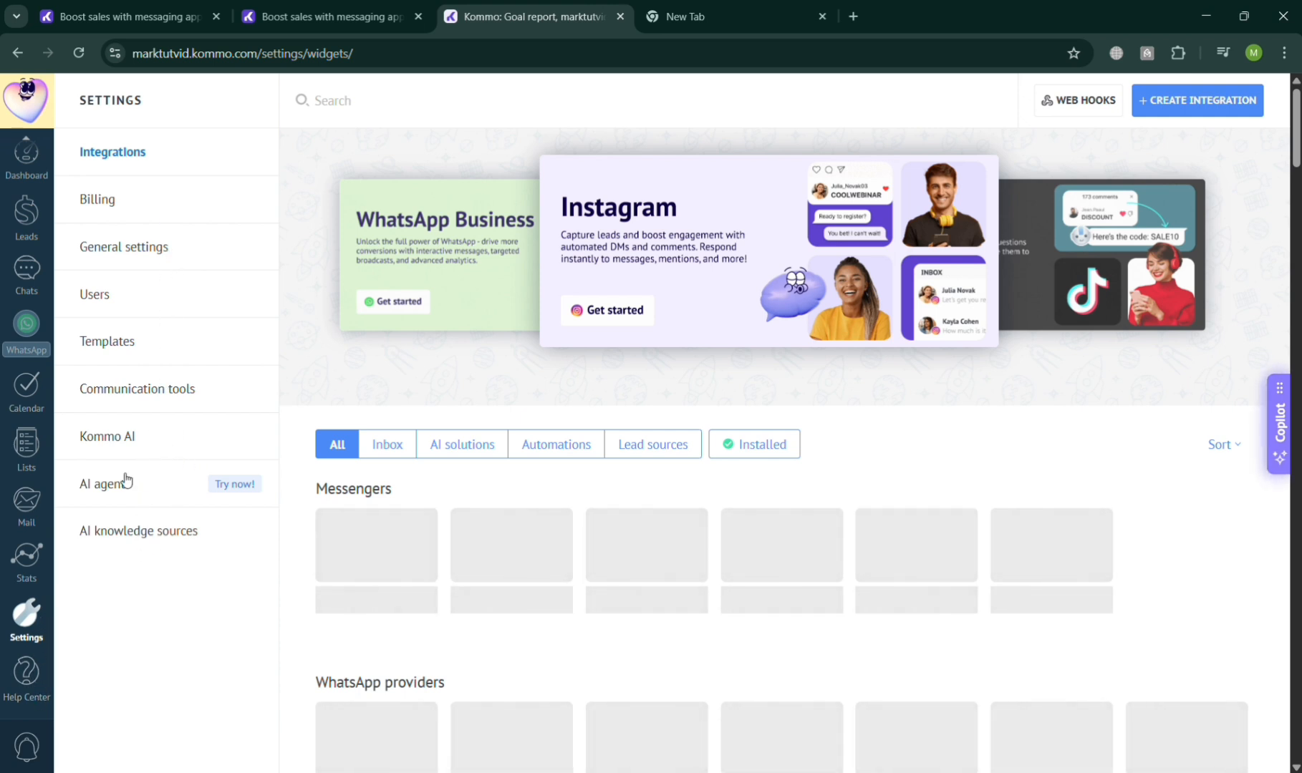
{"action": "left_click", "coordinate": [159, 250]}
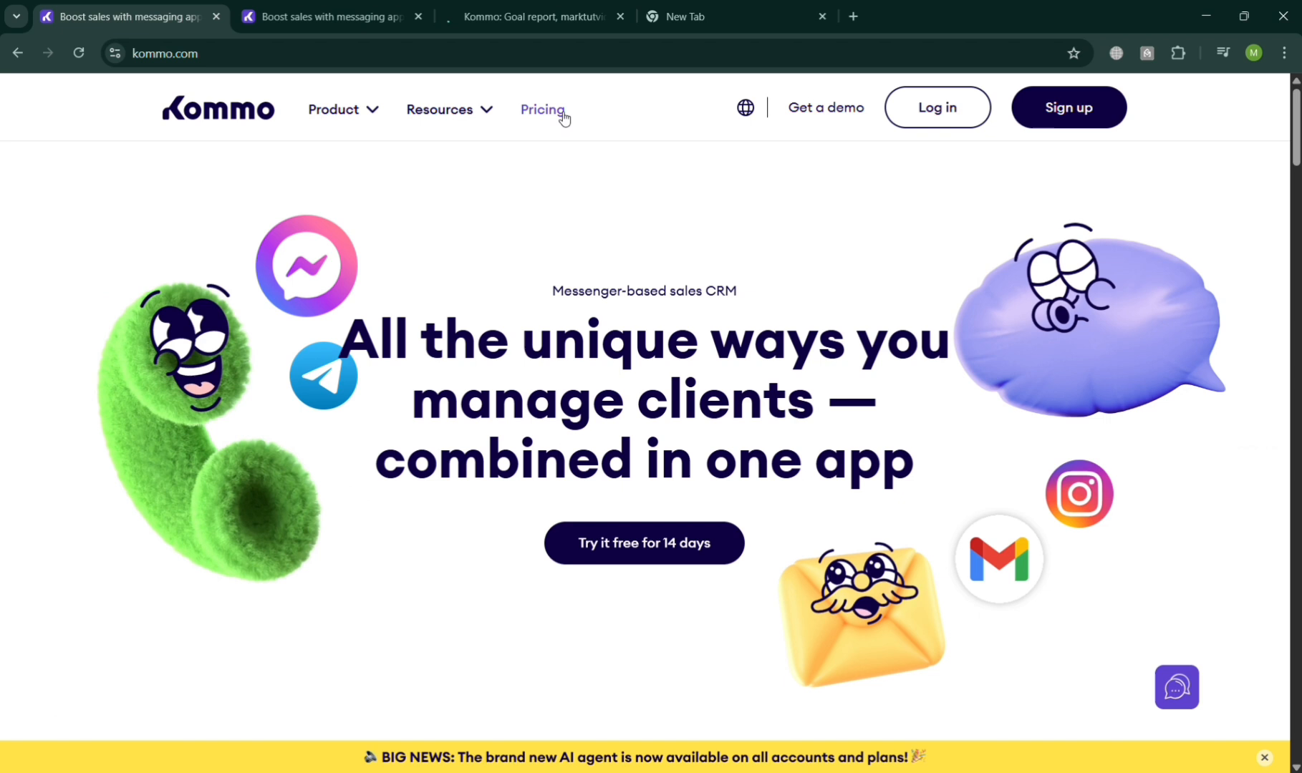
Visit the Kommo website's pricing page and compare the prices and key features of the Base, Advanced and Enterprise plans.
{"action": "left_click", "coordinate": [560, 116]}
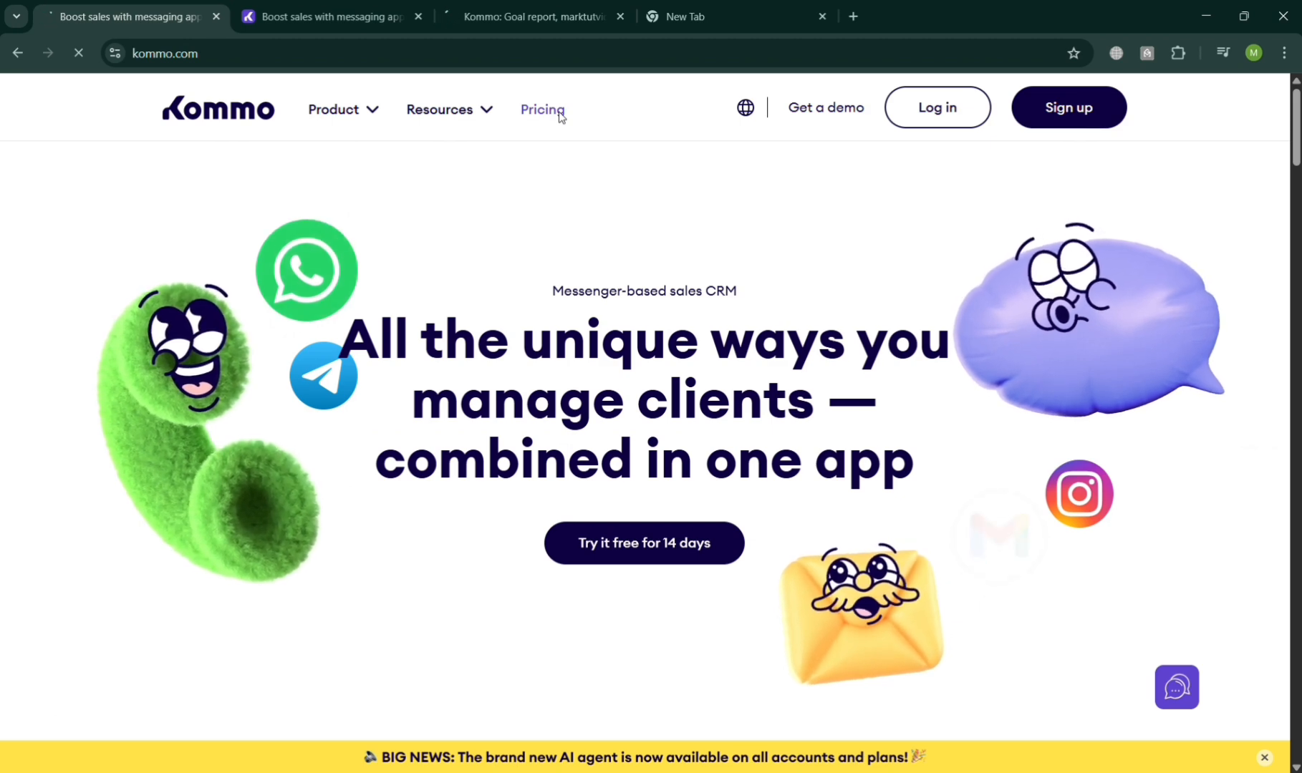
{"action": "left_click", "coordinate": [562, 115]}
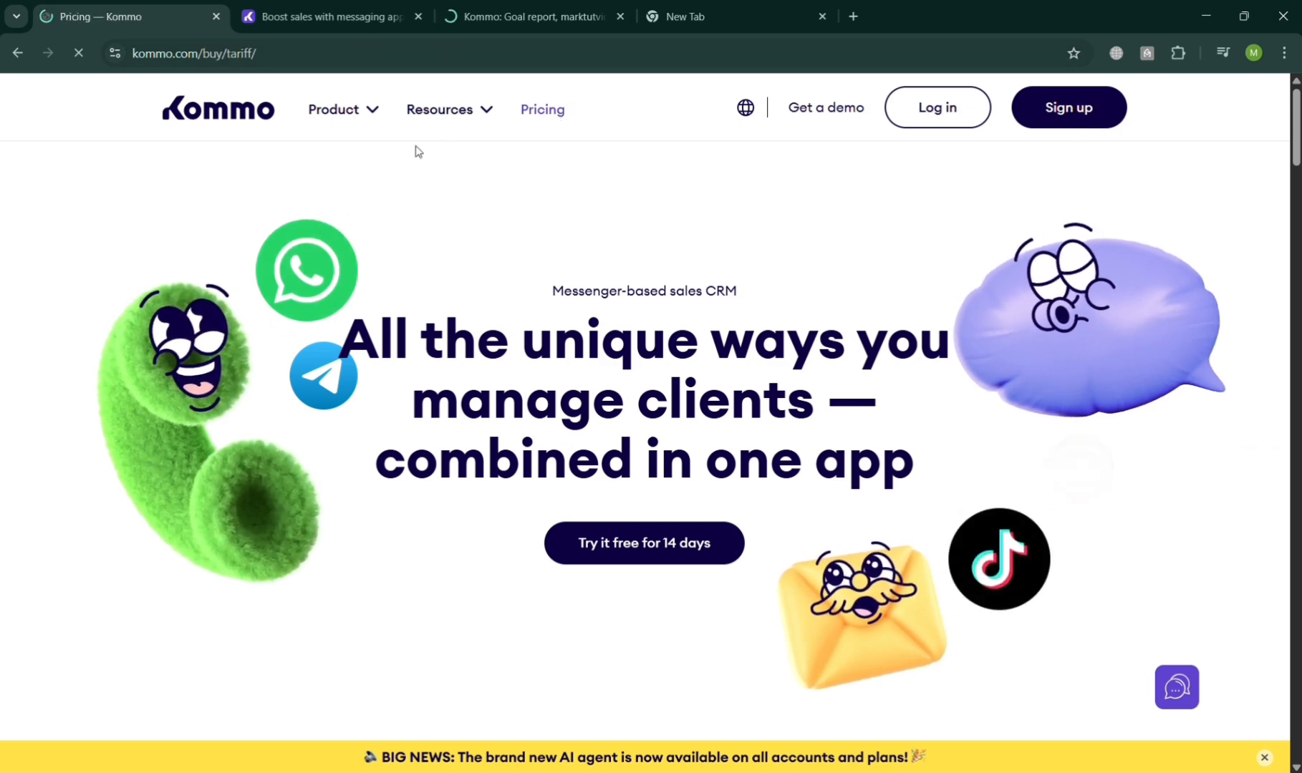
{"action": "scroll", "coordinate": [749, 378], "scroll_direction": "down", "scroll_amount": 3}
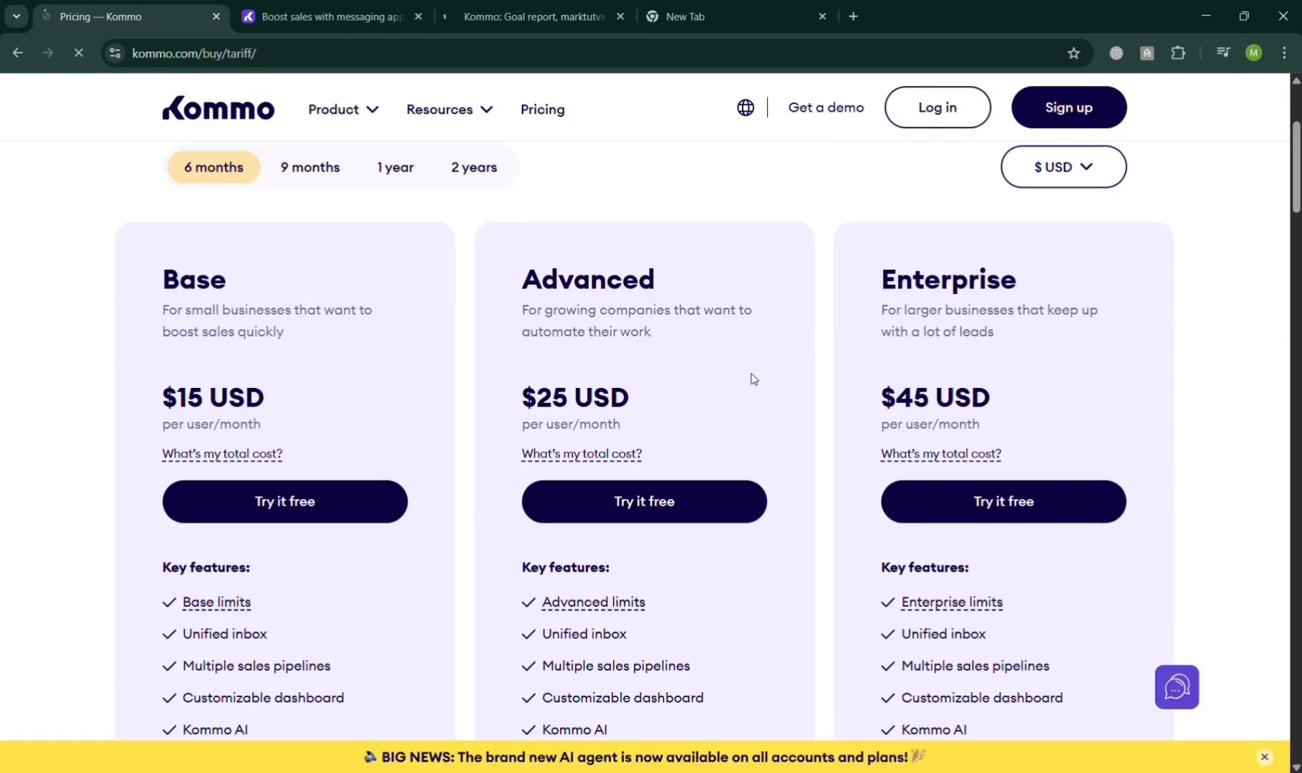
{"action": "scroll", "coordinate": [923, 486], "scroll_direction": "down", "scroll_amount": 1}
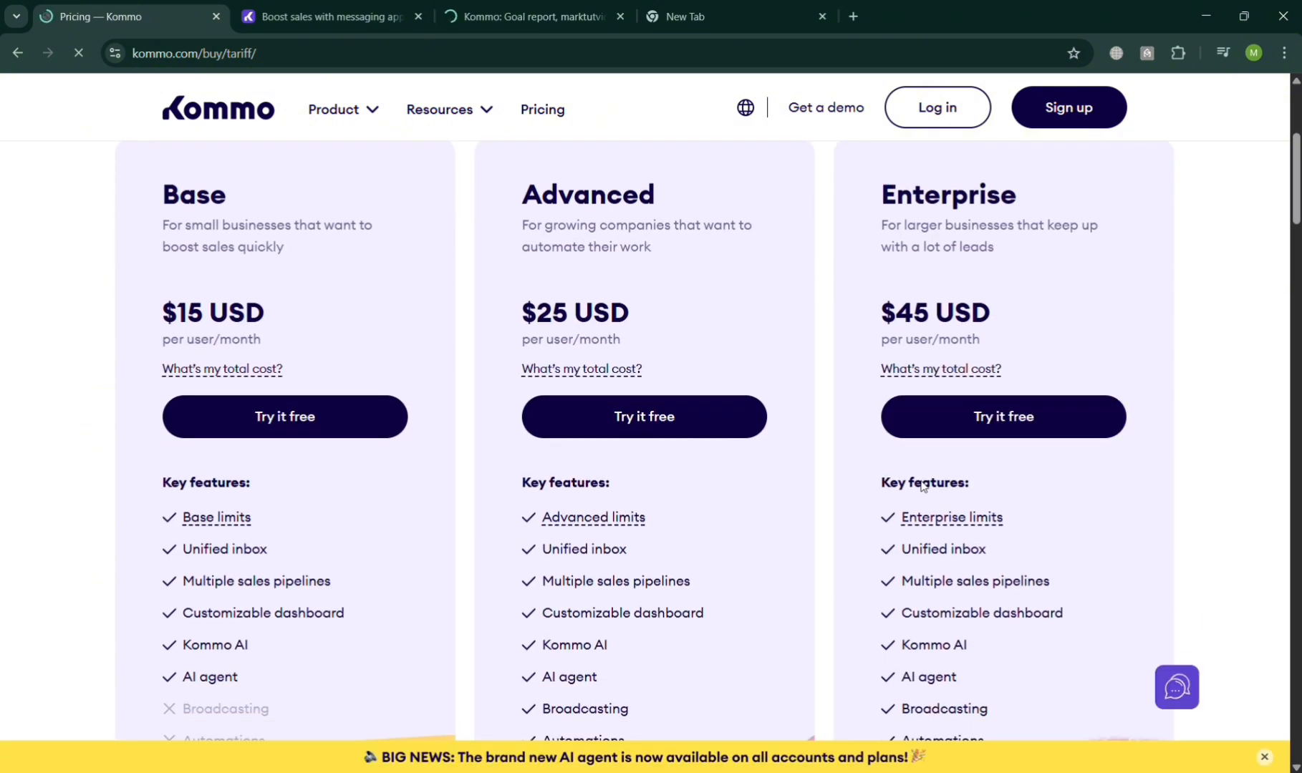